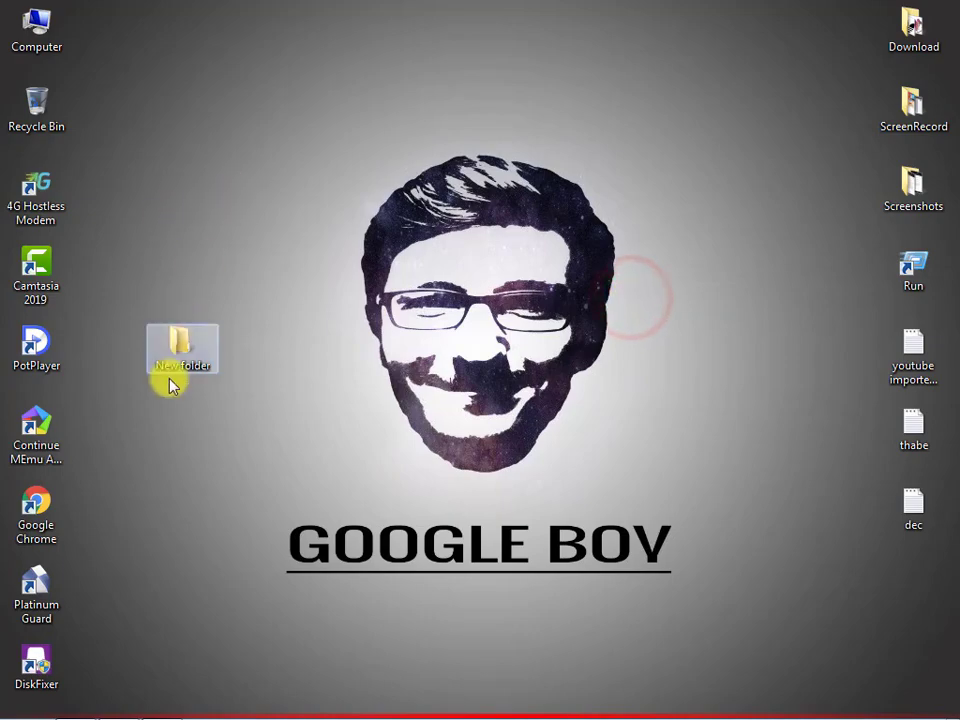
# Browse through the source images in New folder, closing the viewer and putting the folder window away when finished
pyautogui.press('Return')
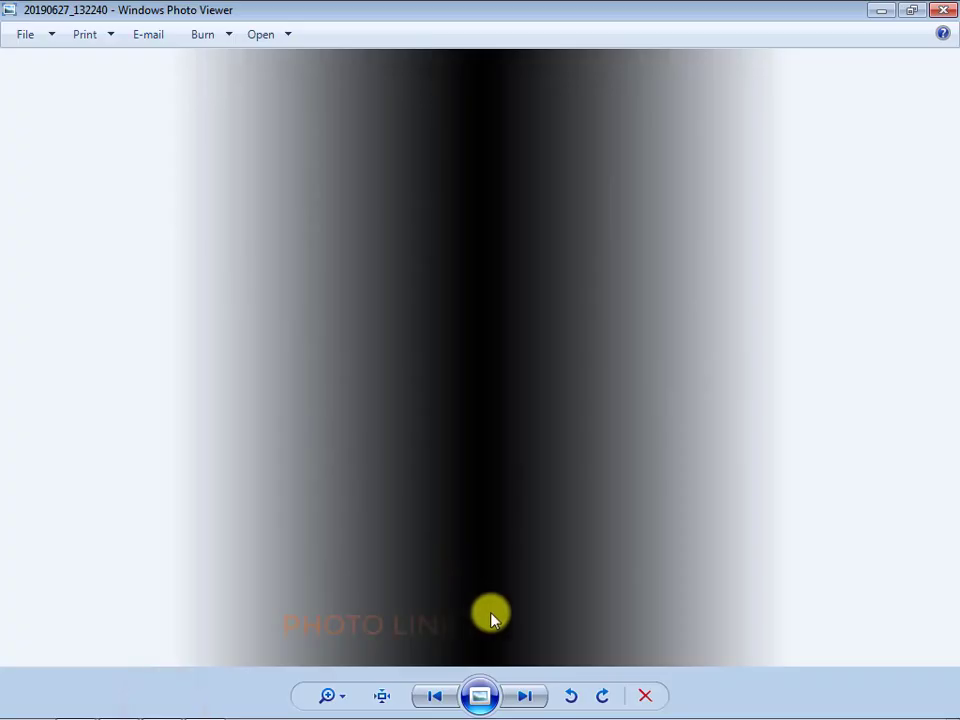
pyautogui.click(535, 694)
pyautogui.click(535, 694)
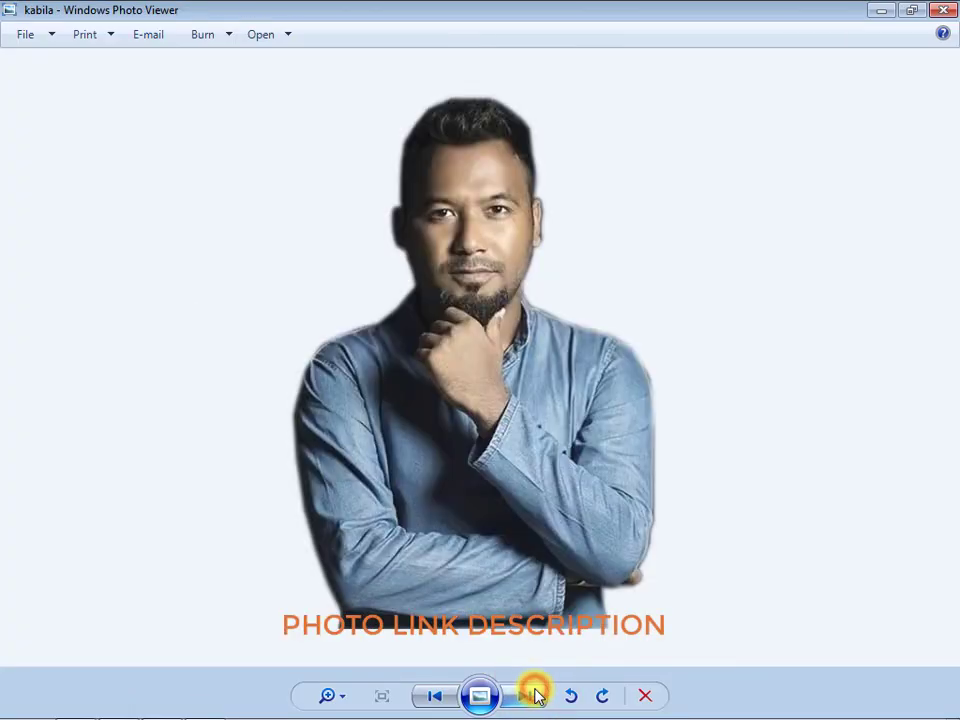
pyautogui.click(536, 695)
pyautogui.click(536, 694)
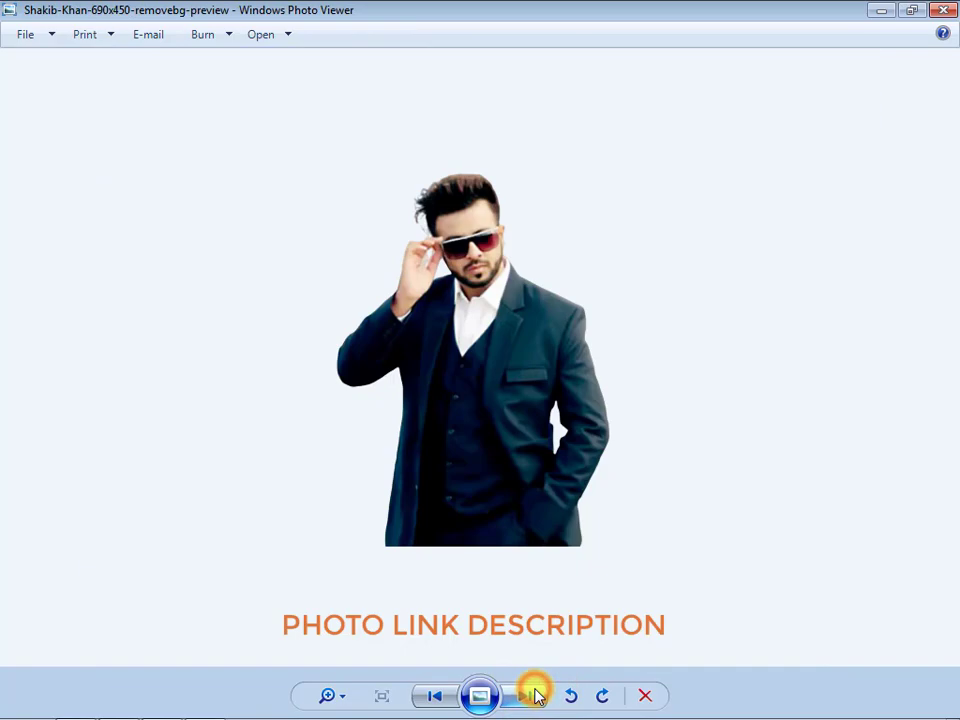
pyautogui.click(943, 9)
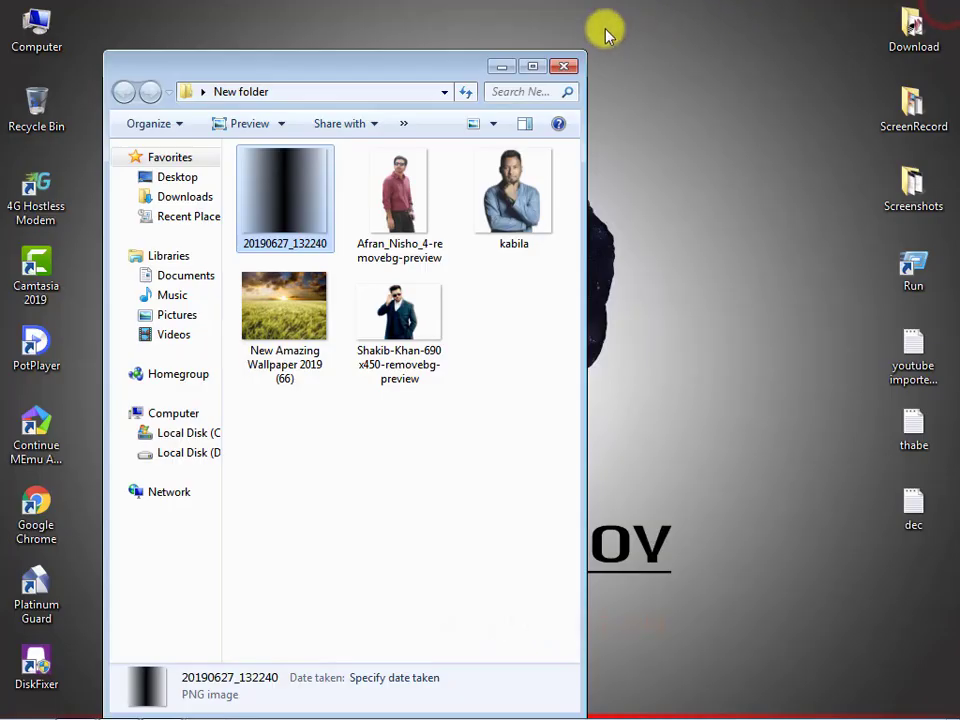
pyautogui.click(503, 66)
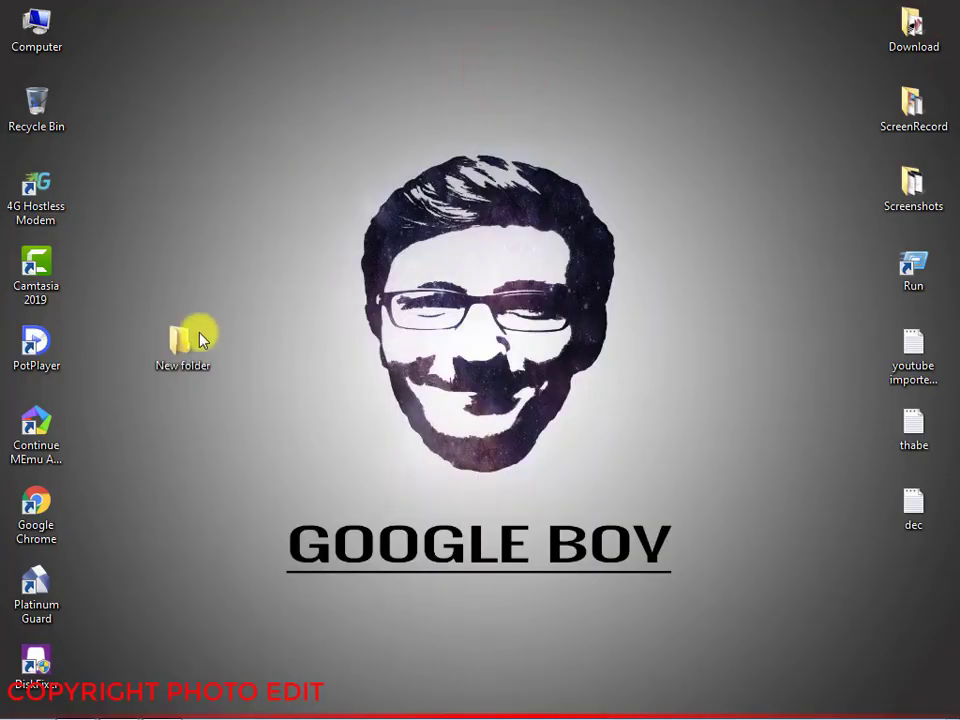
# Switch to Photoshop and open New Amazing Wallpaper 2019 (66) from New folder as the background document
pyautogui.click(78, 707)
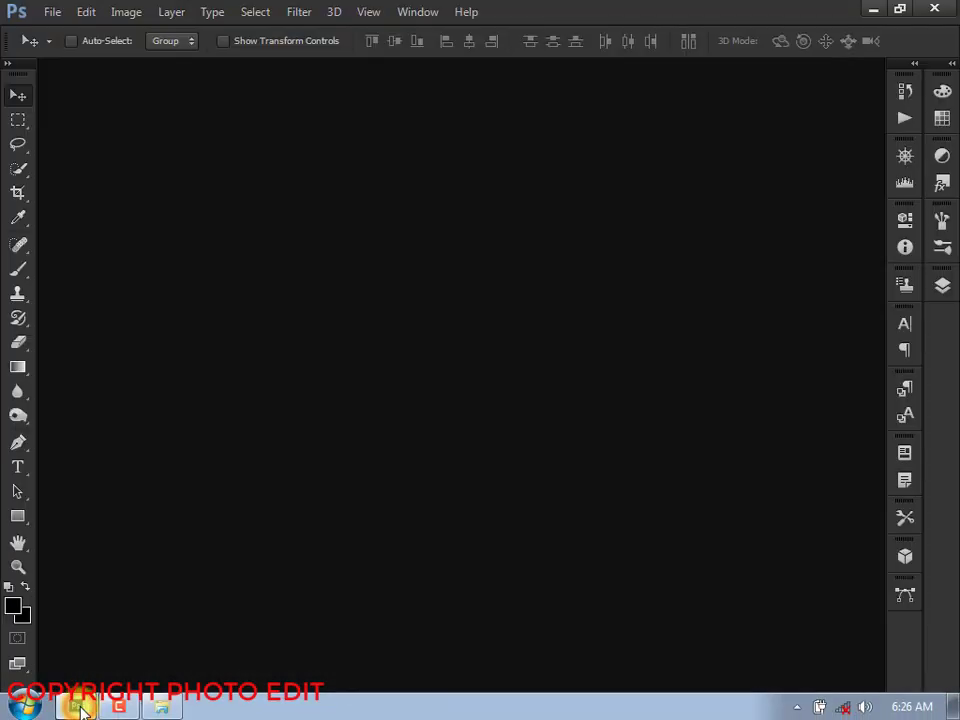
pyautogui.click(153, 706)
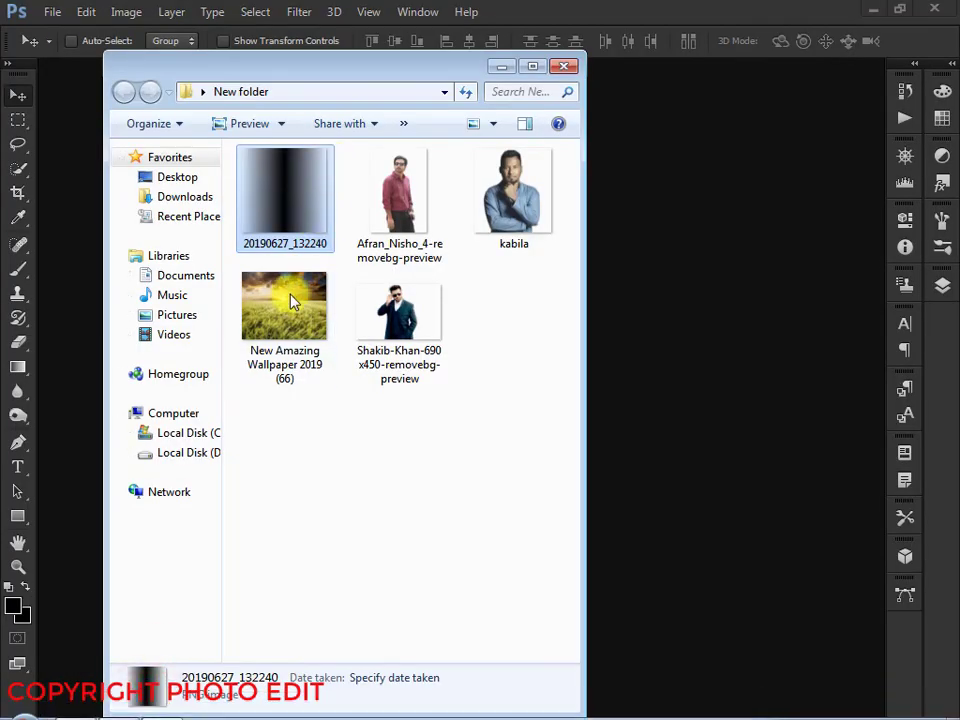
pyautogui.moveTo(292, 304); pyautogui.dragTo(664, 306)
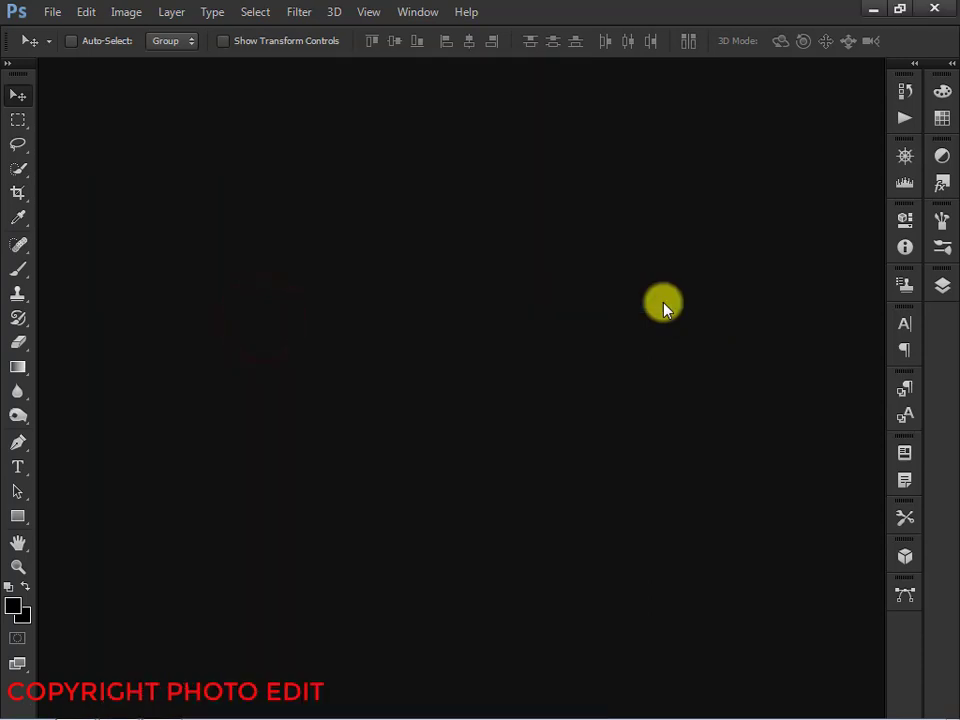
pyautogui.scroll(1, 565, 250)
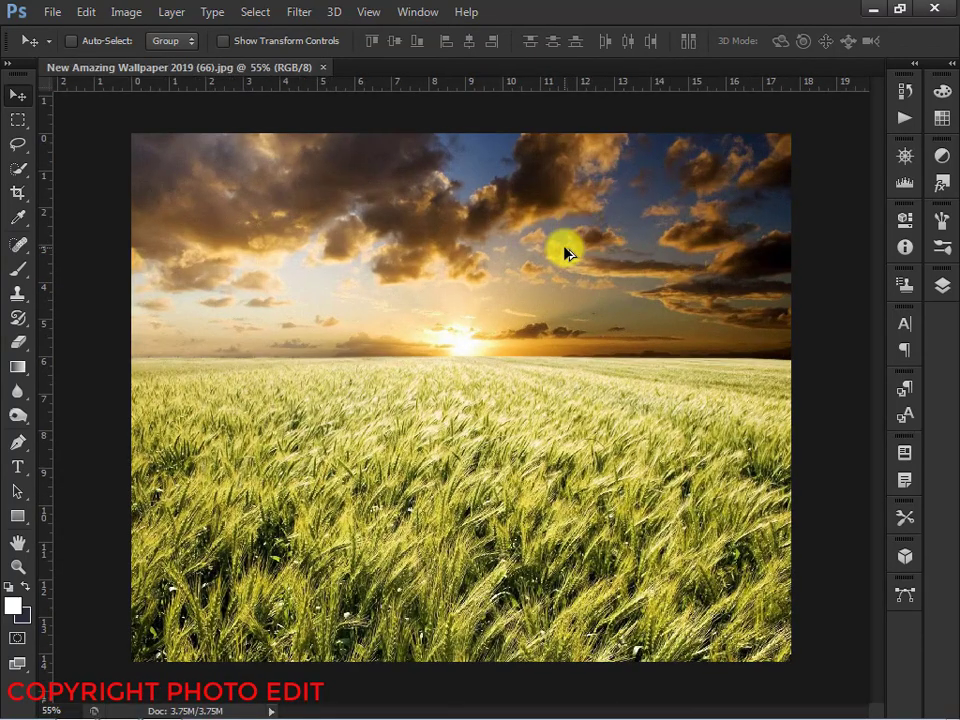
pyautogui.scroll(1, 565, 250)
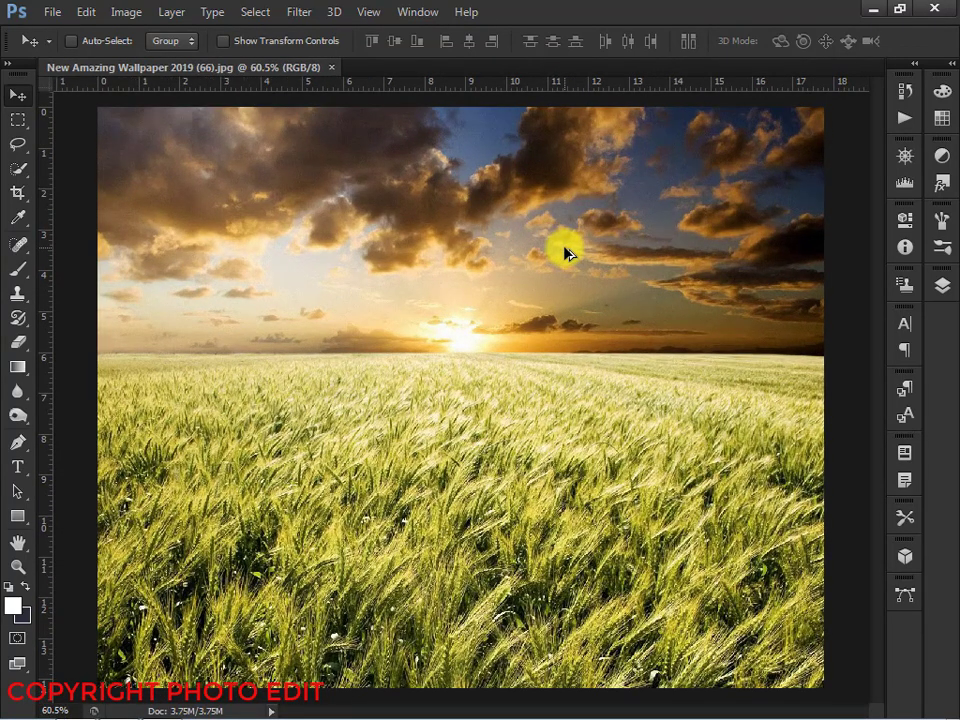
# Place the Afran_Nisho_4-removebg-preview cutout on the wheat field, right of centre, scaled to about 124% width and 129% height
pyautogui.click(162, 707)
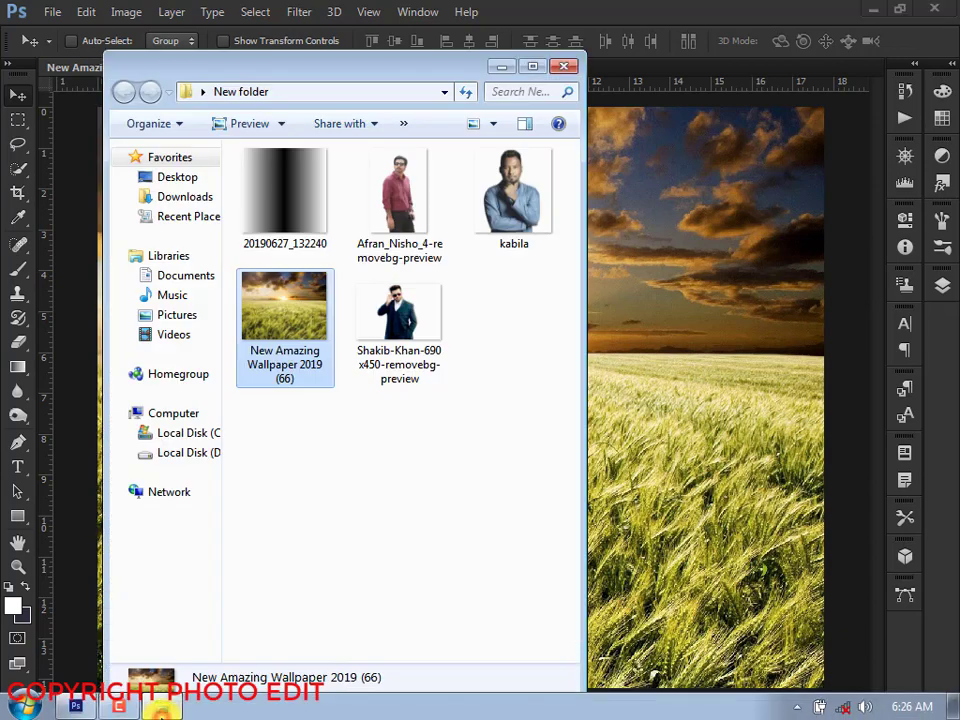
pyautogui.click(422, 345)
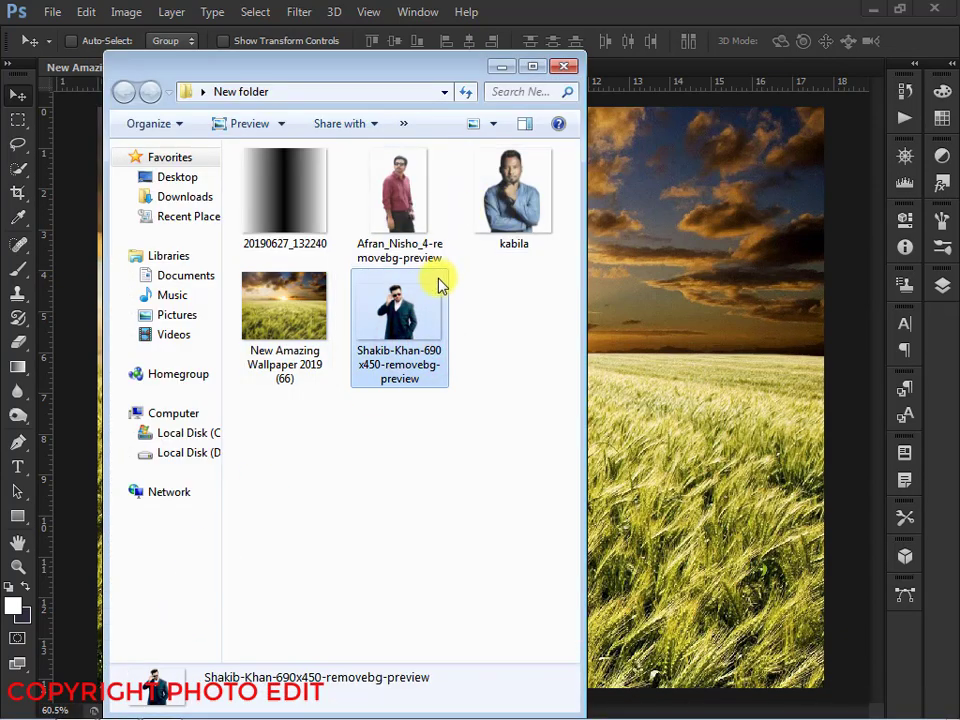
pyautogui.click(514, 197)
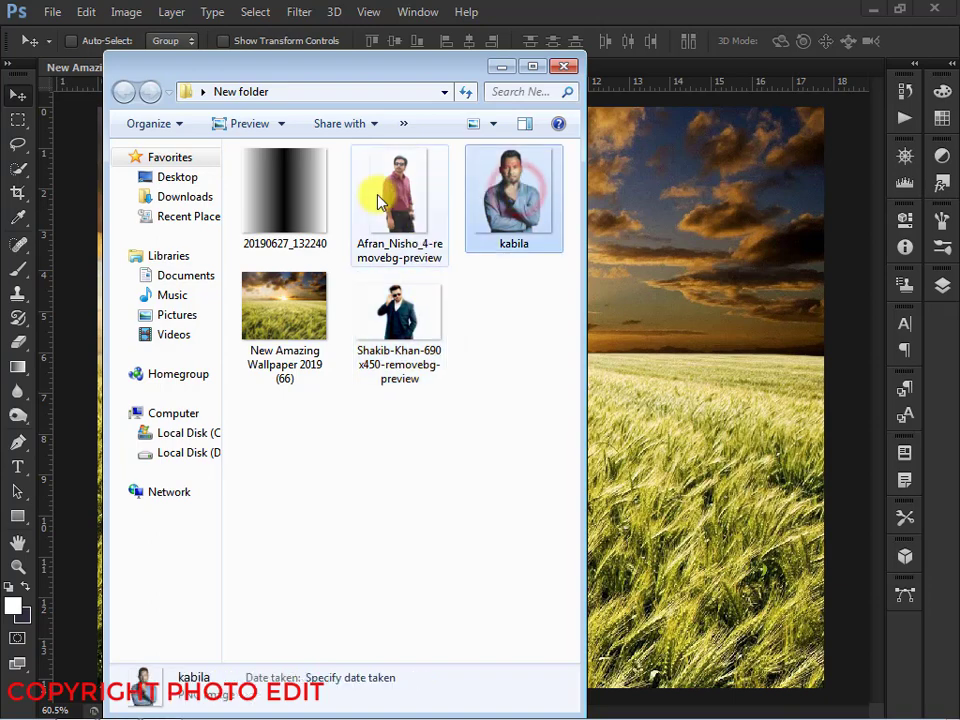
pyautogui.moveTo(378, 200); pyautogui.dragTo(707, 388)
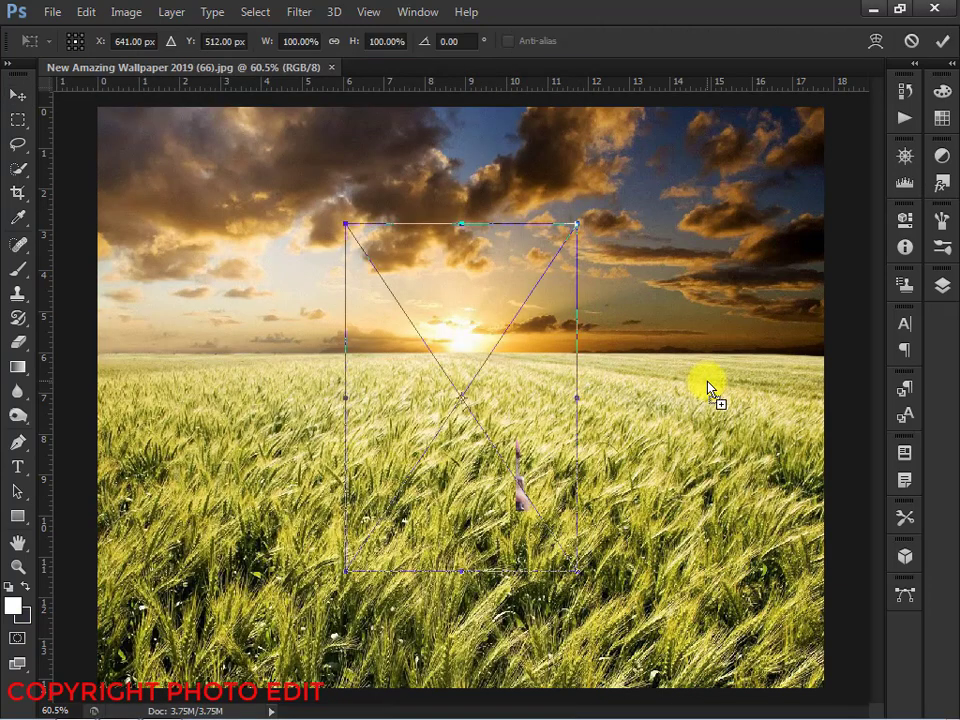
pyautogui.moveTo(512, 404); pyautogui.dragTo(598, 380)
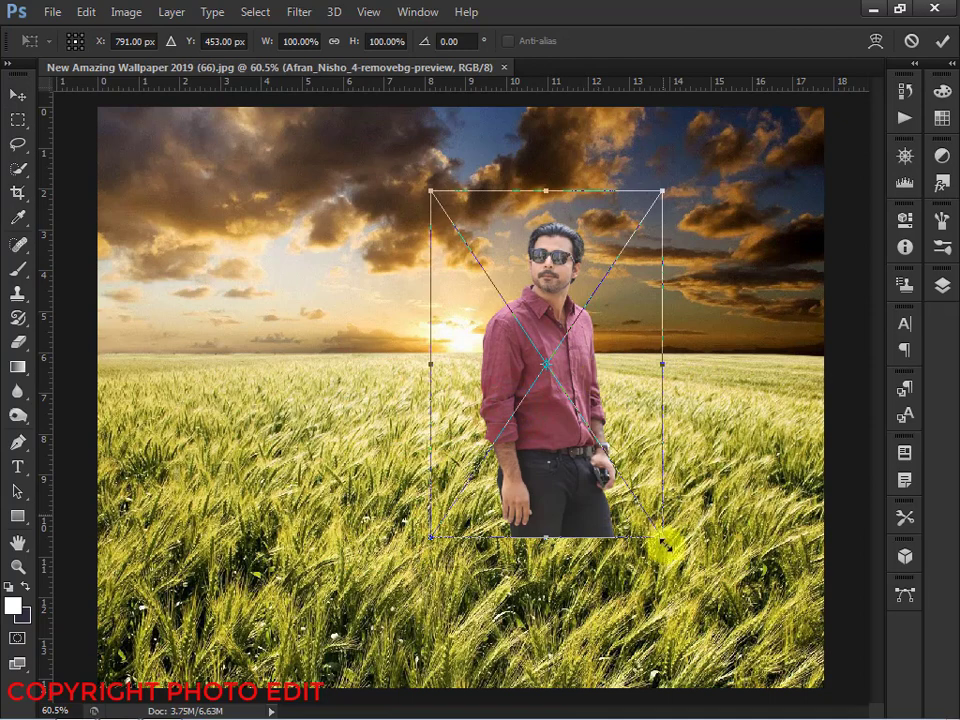
pyautogui.moveTo(664, 535); pyautogui.dragTo(709, 618)
pyautogui.moveTo(688, 560); pyautogui.dragTo(670, 510)
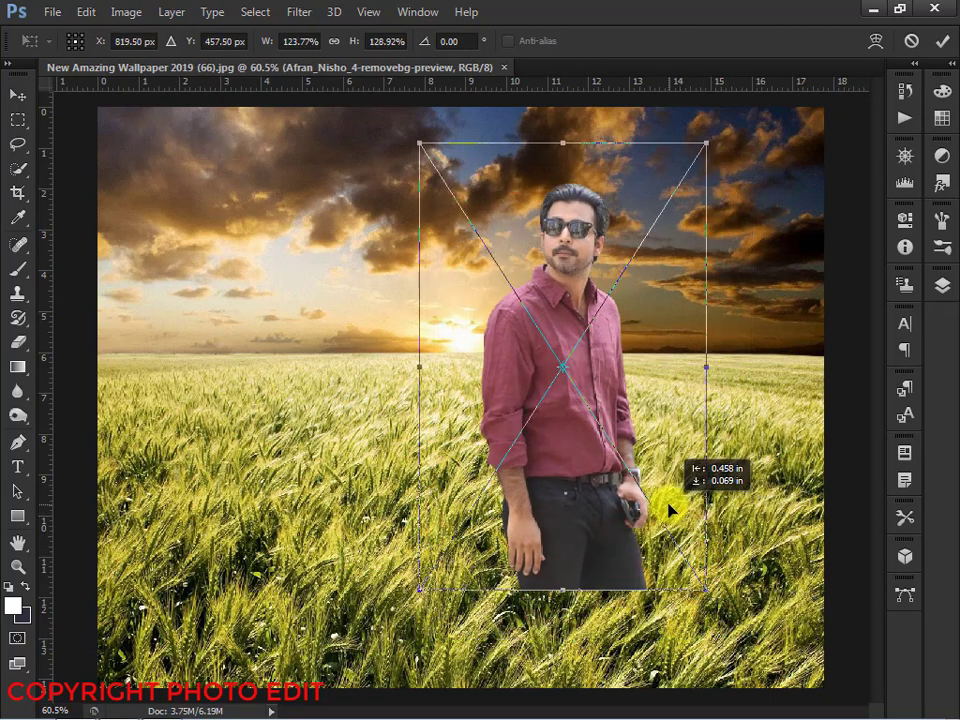
pyautogui.click(940, 41)
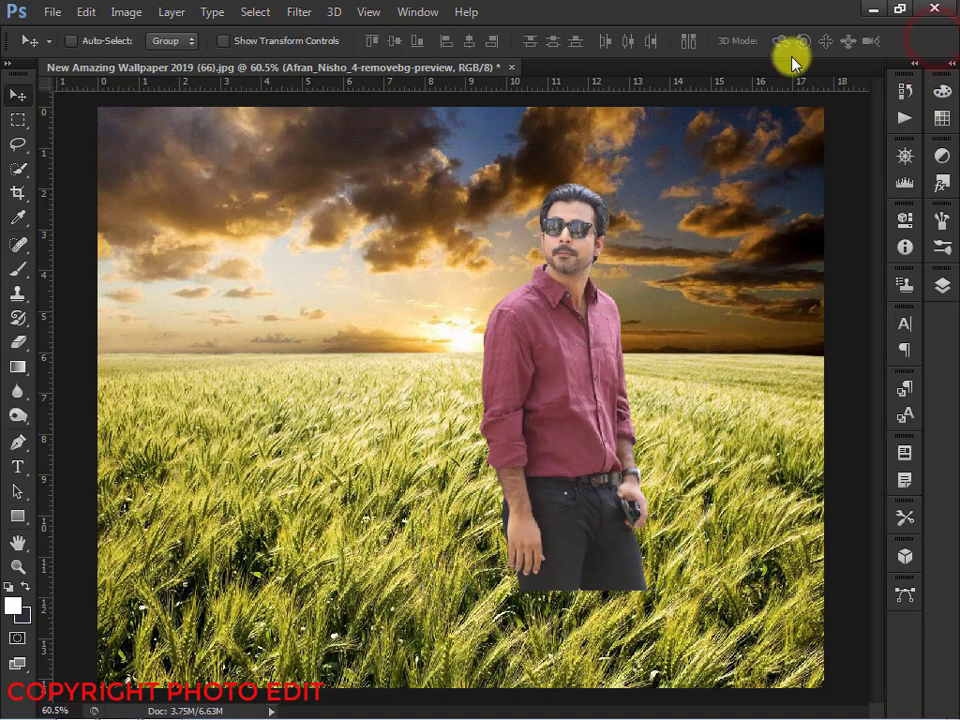
# Place the kabila cutout in front of the man in the pink shirt, offset to his left, scaled to about 98% width and 128% height
pyautogui.click(152, 708)
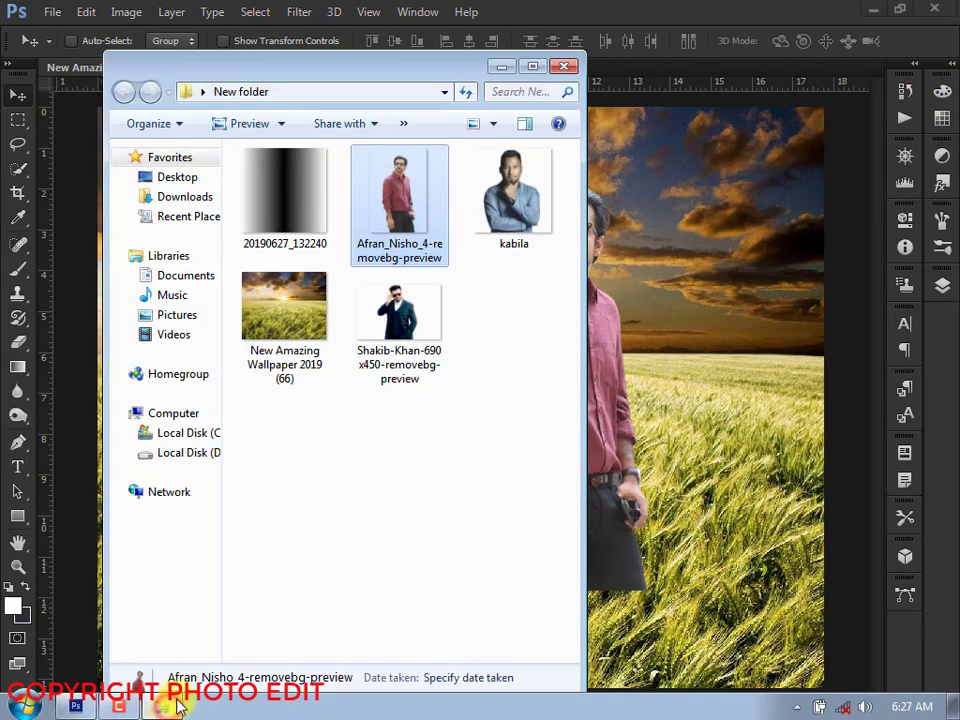
pyautogui.click(497, 215)
pyautogui.moveTo(499, 204); pyautogui.dragTo(635, 393)
pyautogui.moveTo(525, 452); pyautogui.dragTo(546, 484)
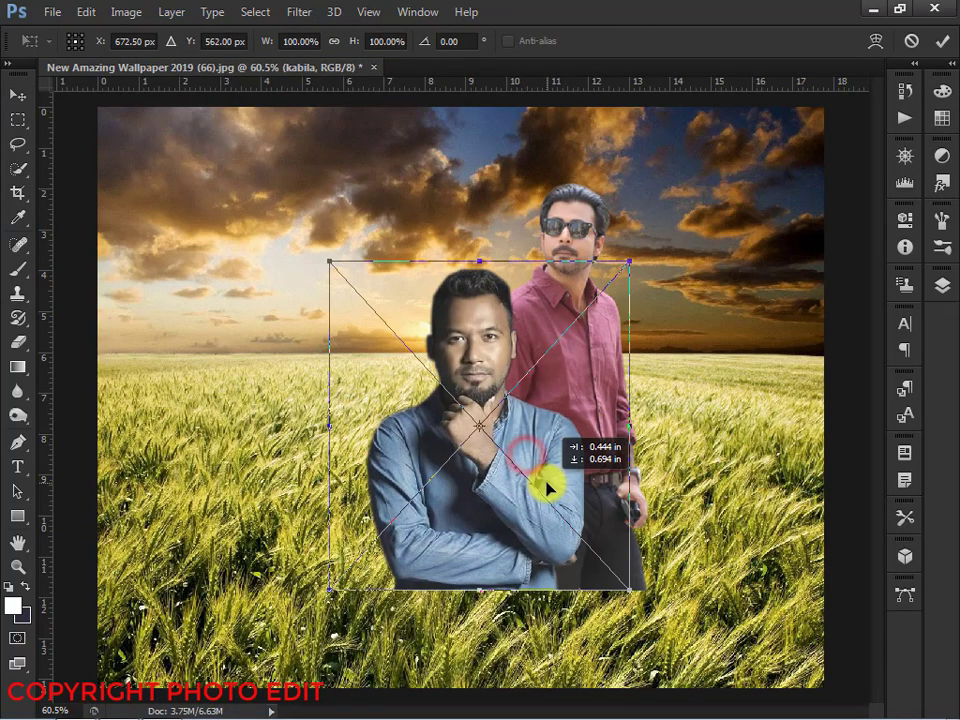
pyautogui.moveTo(629, 587); pyautogui.dragTo(651, 682)
pyautogui.moveTo(560, 500); pyautogui.dragTo(557, 406)
pyautogui.moveTo(649, 381); pyautogui.dragTo(627, 385)
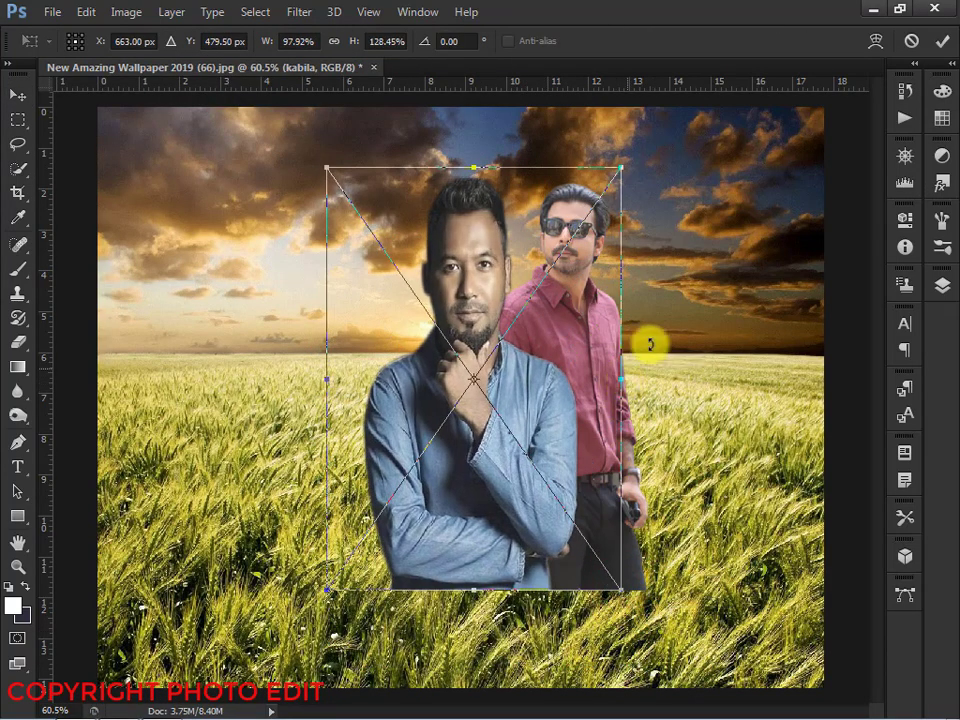
pyautogui.click(940, 42)
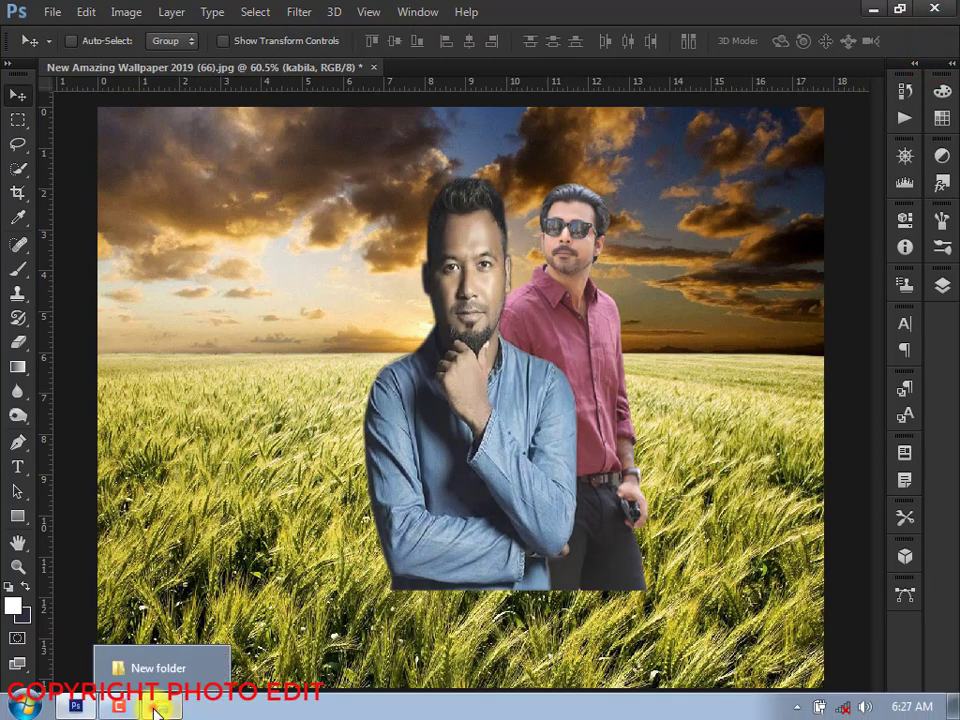
# Place the Shakib-Khan-690x450-removebg-preview cutout to the right of the other two men, scaled to about 126% width and 172% height
pyautogui.click(160, 708)
pyautogui.moveTo(380, 335); pyautogui.dragTo(606, 390)
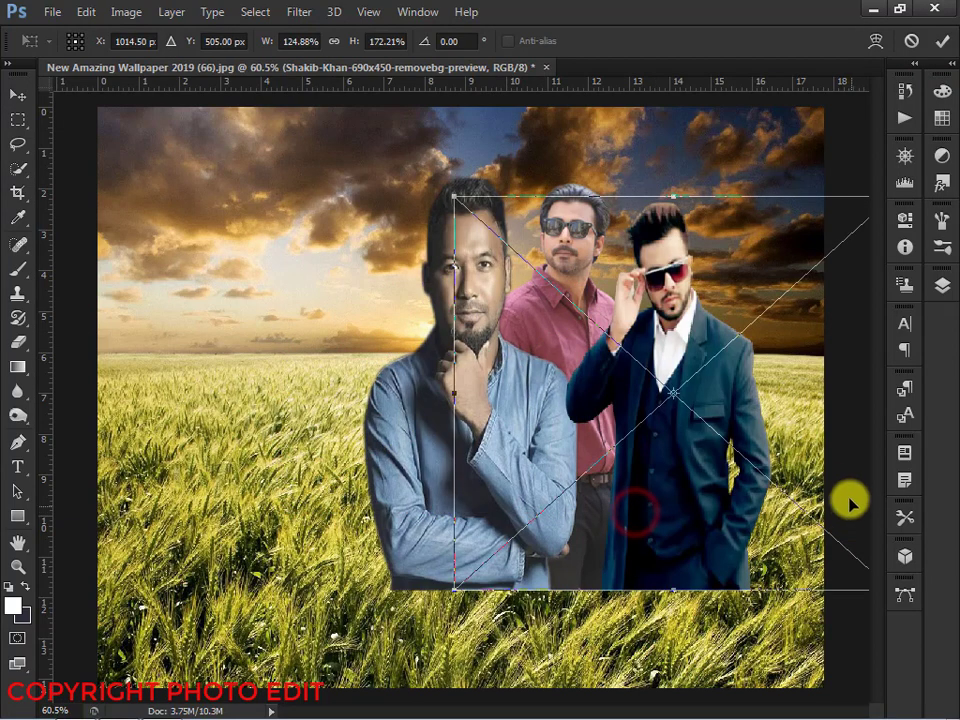
pyautogui.hotkey('ctrl', '-')
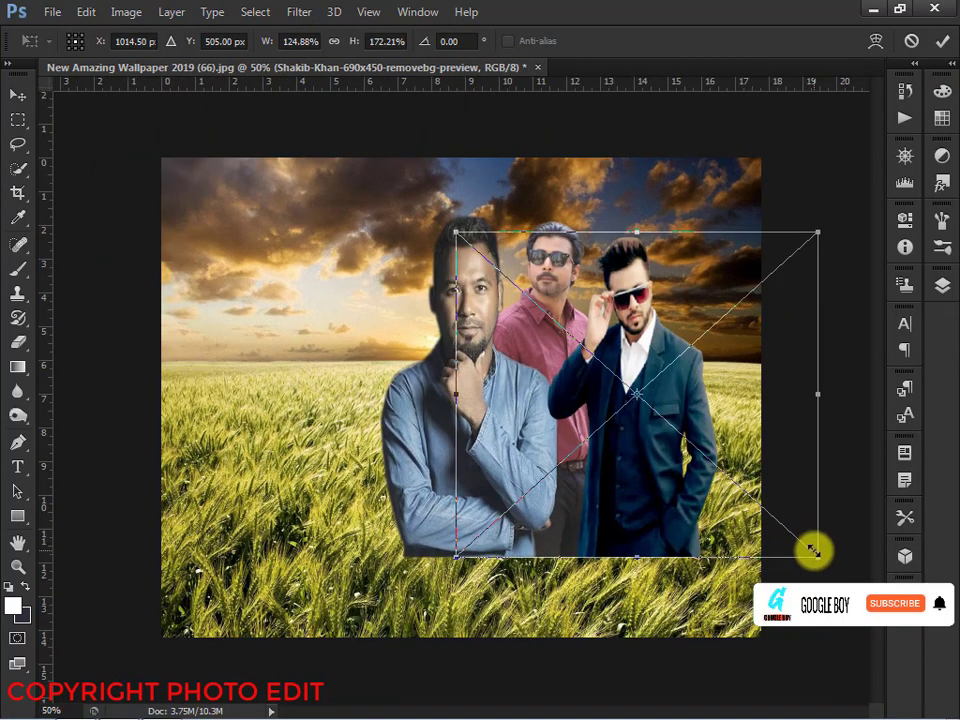
pyautogui.moveTo(816, 558)
pyautogui.mouseDown()
pyautogui.moveTo(826, 568)
pyautogui.moveTo(823, 556)
pyautogui.mouseUp()
pyautogui.moveTo(733, 420); pyautogui.dragTo(743, 422)
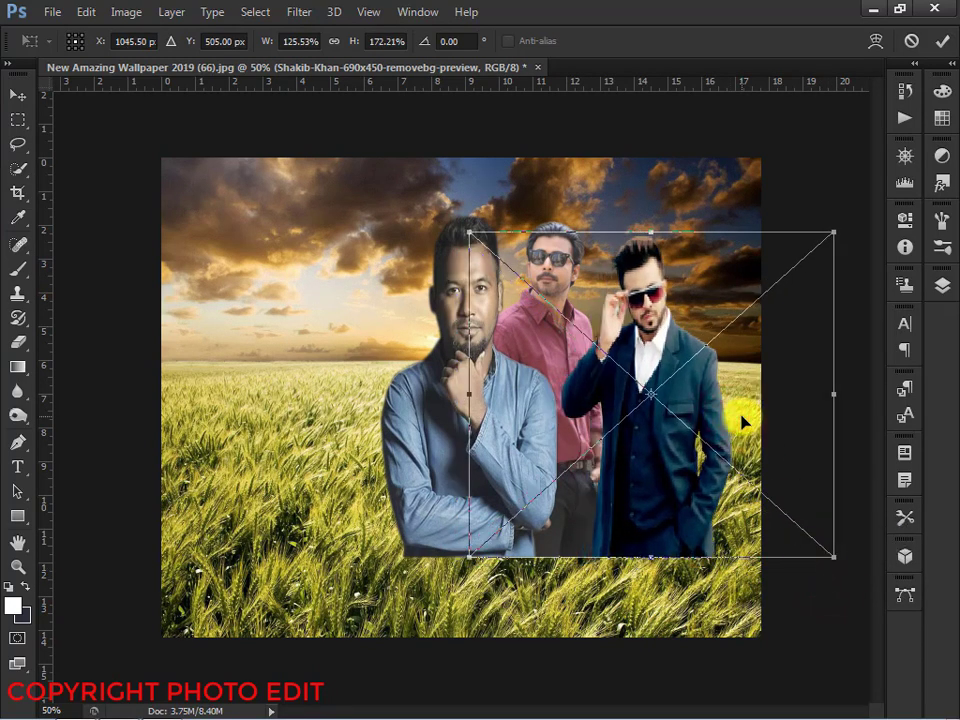
pyautogui.click(945, 40)
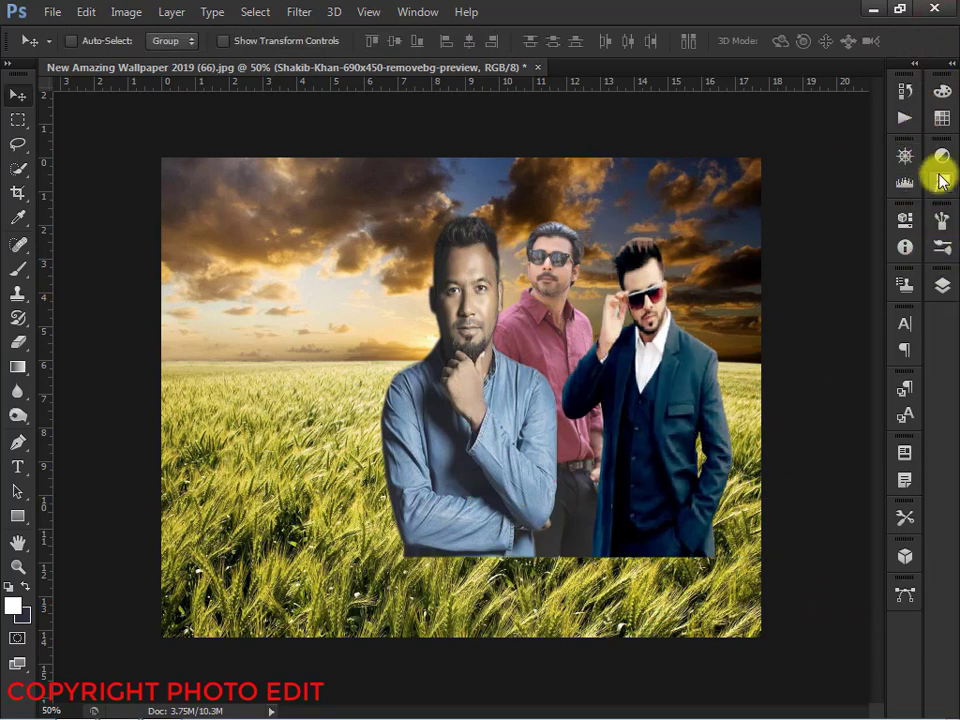
# Group the three cutout layers above the background into a new group named ACTOR
pyautogui.click(950, 290)
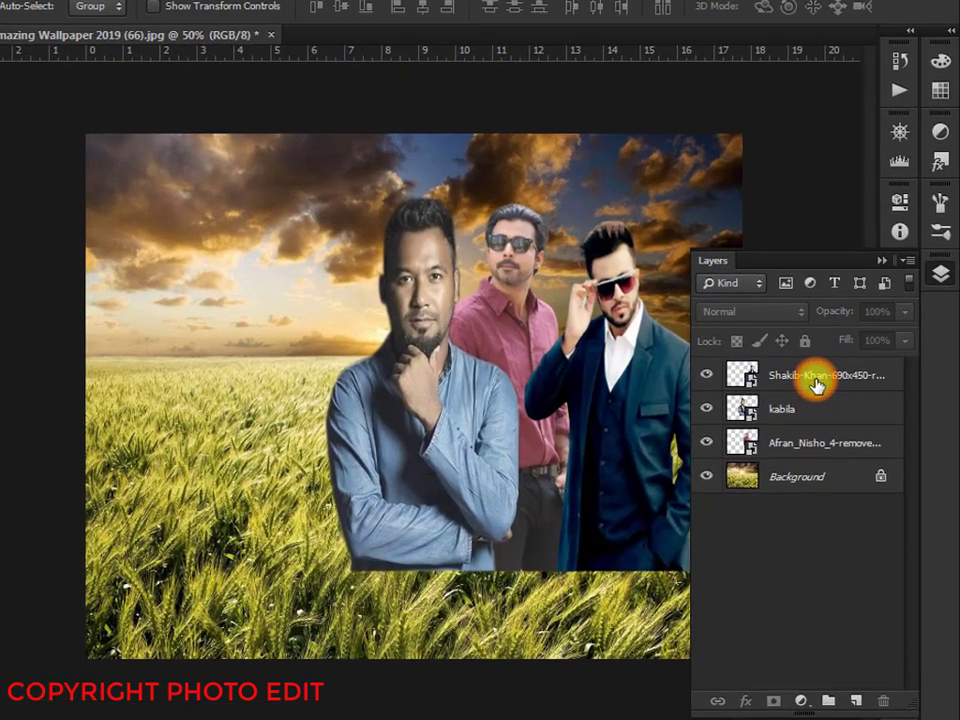
pyautogui.click(828, 387)
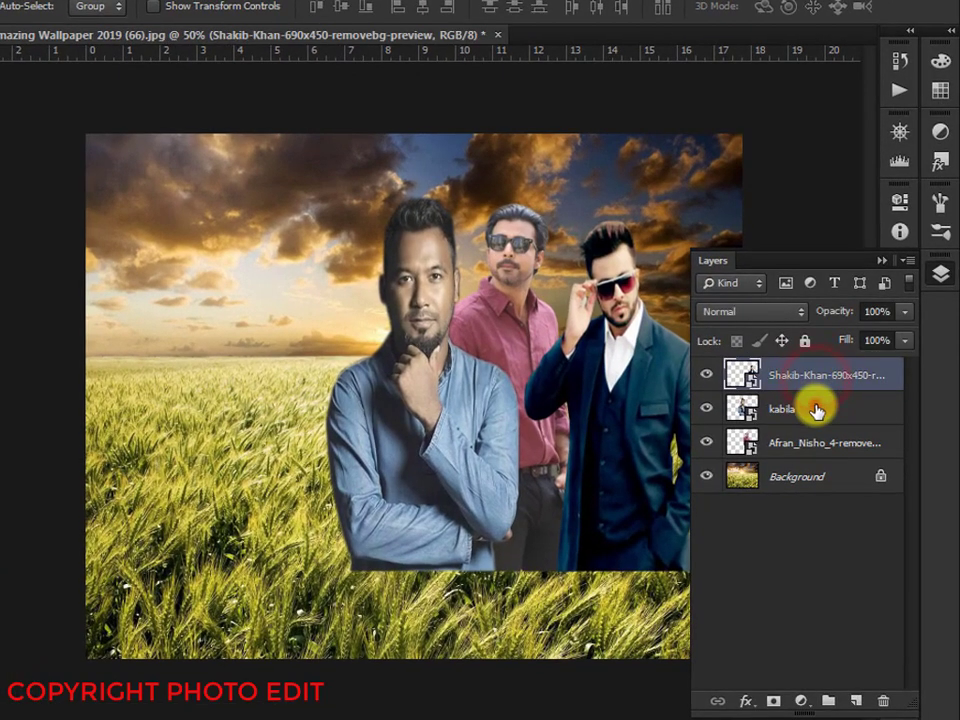
pyautogui.keyDown('ctrl'); pyautogui.click(817, 411); pyautogui.keyUp('ctrl')
pyautogui.keyDown('ctrl'); pyautogui.click(816, 445); pyautogui.keyUp('ctrl')
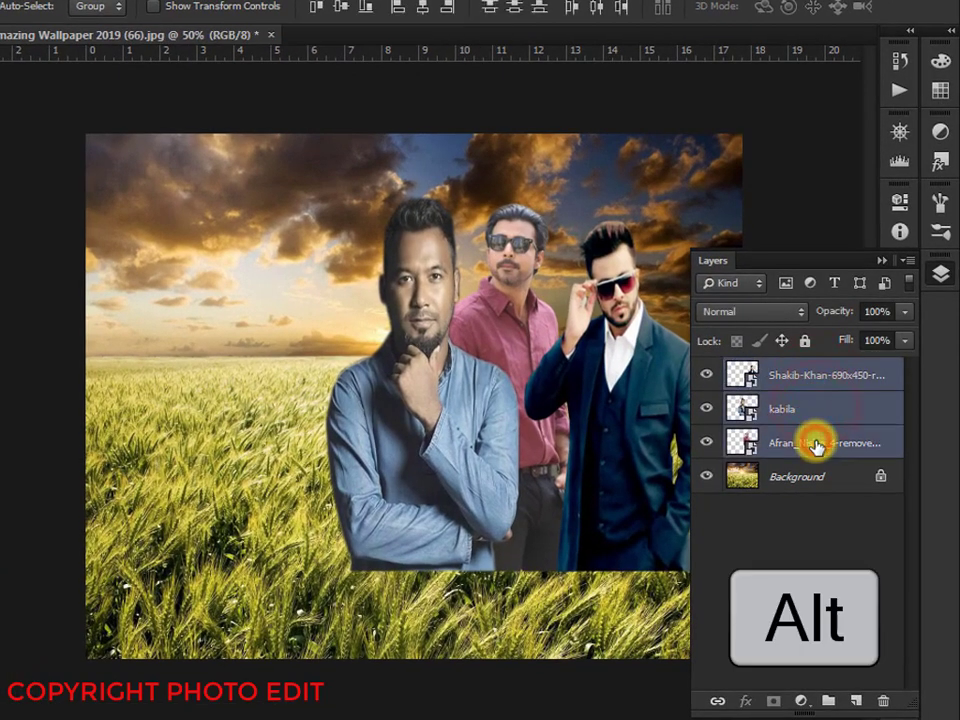
pyautogui.rightClick(790, 385)
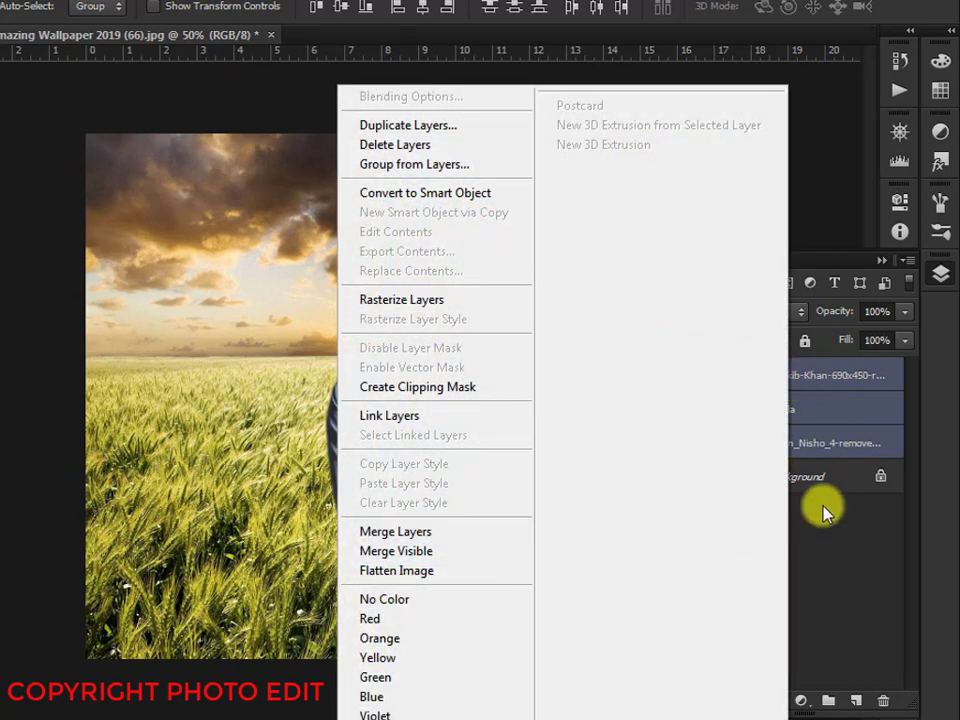
pyautogui.click(407, 165)
pyautogui.click(419, 209)
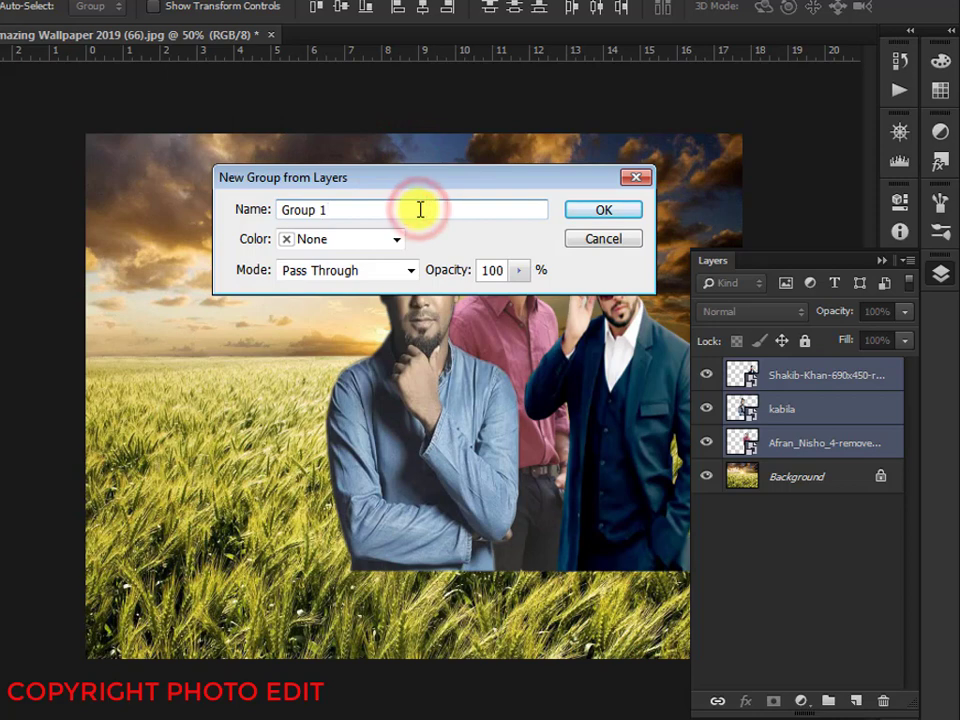
pyautogui.press('BackSpace')
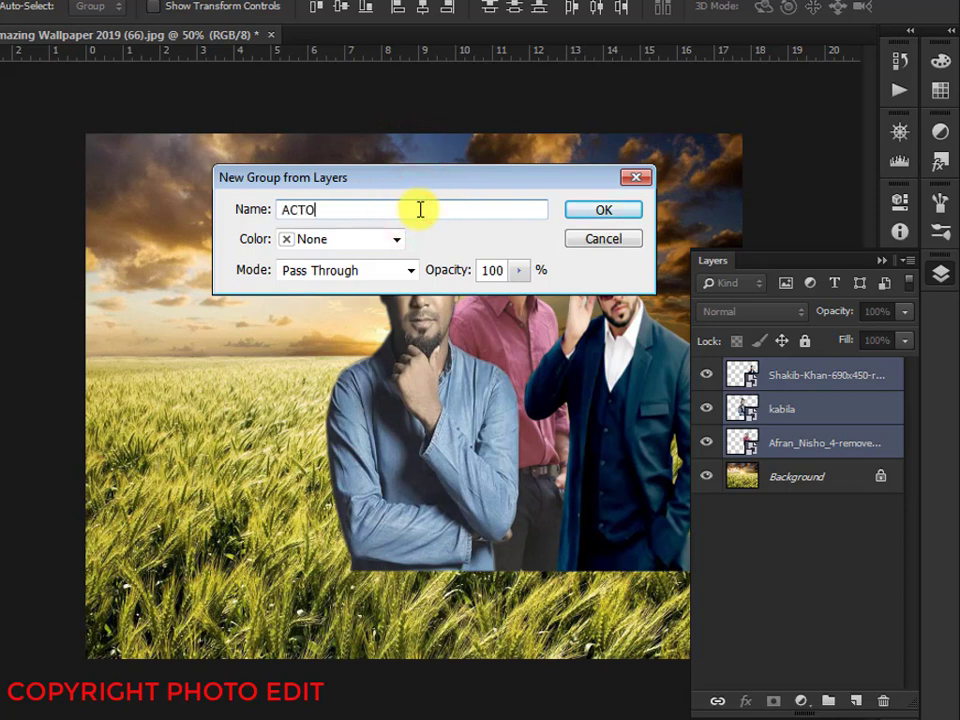
pyautogui.click(590, 214)
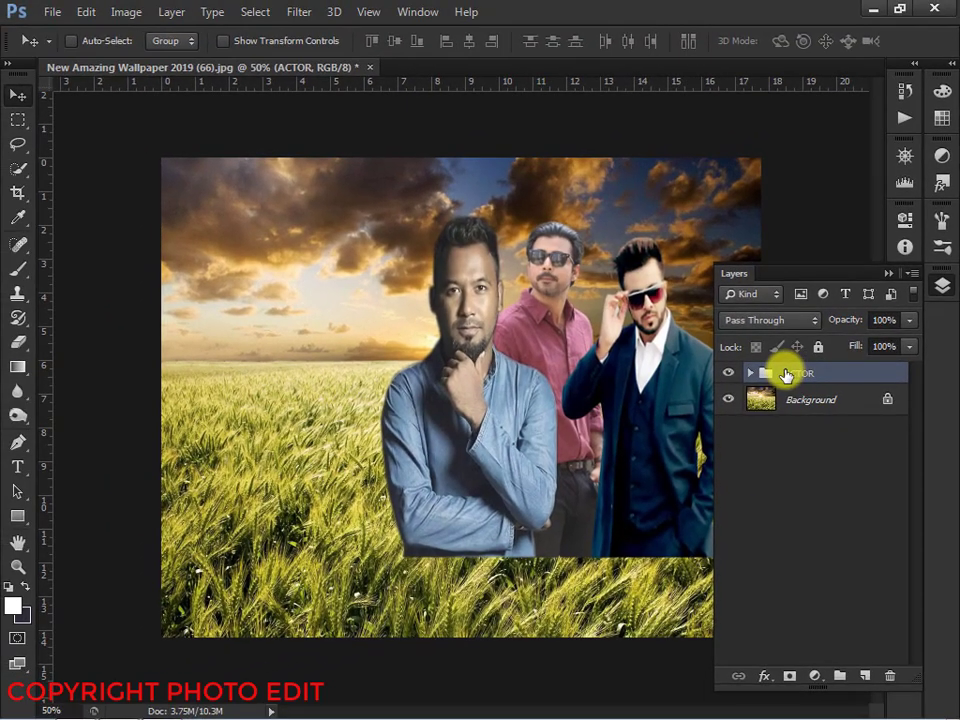
# Show transform controls for the ACTOR group and shift the three men slightly up and to the right
pyautogui.click(799, 374)
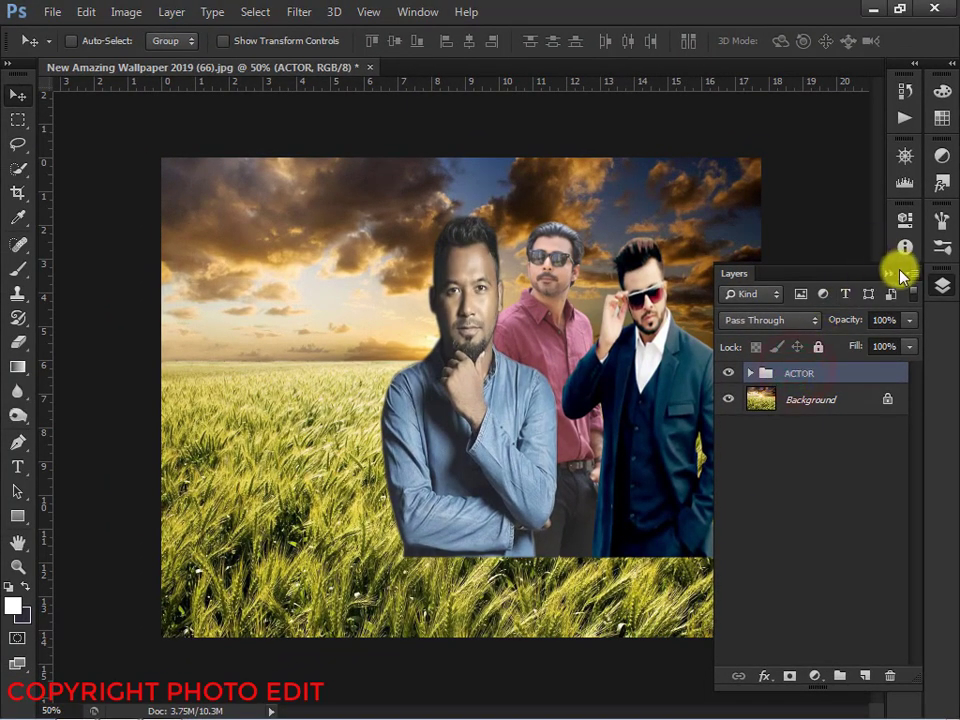
pyautogui.click(891, 271)
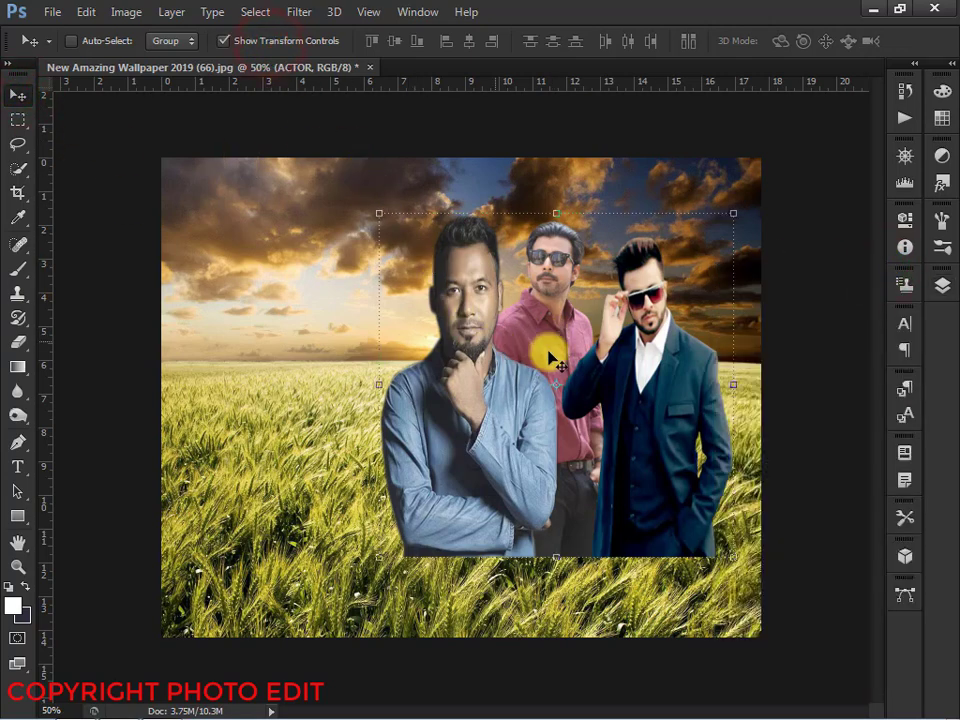
pyautogui.moveTo(563, 357)
pyautogui.mouseDown()
pyautogui.moveTo(615, 332)
pyautogui.moveTo(583, 375)
pyautogui.moveTo(574, 364)
pyautogui.moveTo(572, 405)
pyautogui.moveTo(579, 336)
pyautogui.moveTo(593, 344)
pyautogui.moveTo(578, 346)
pyautogui.mouseUp()
pyautogui.press('Left')
pyautogui.press('Left')
pyautogui.press('Left')
pyautogui.press('Left')
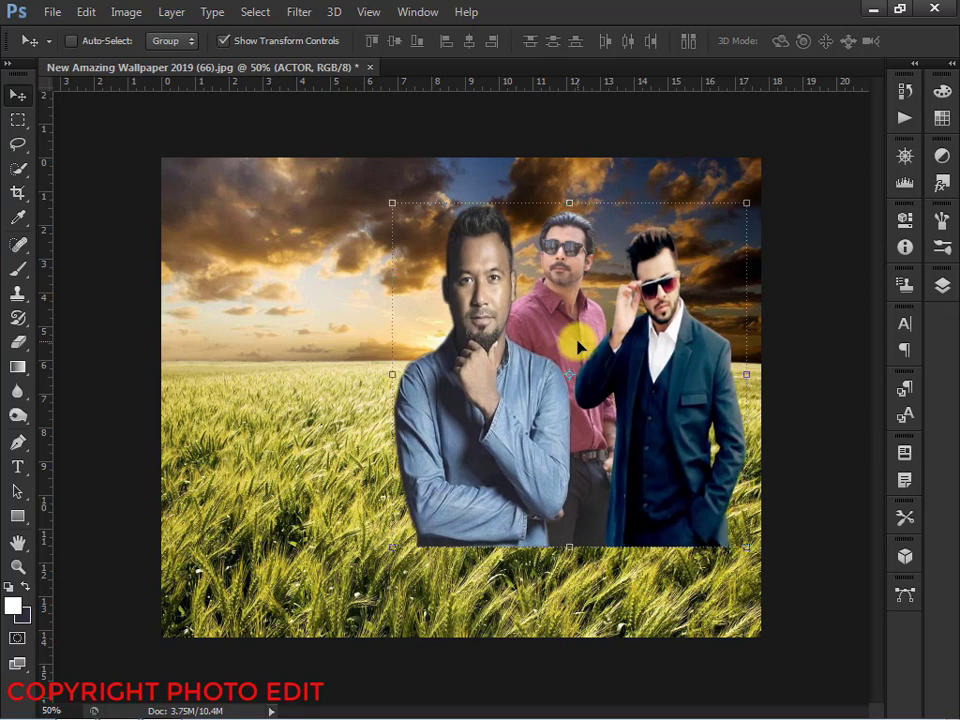
# Nudge the ACTOR group slightly to the right and hide its transform controls
pyautogui.press('Right')
pyautogui.press('Right')
pyautogui.press('Right')
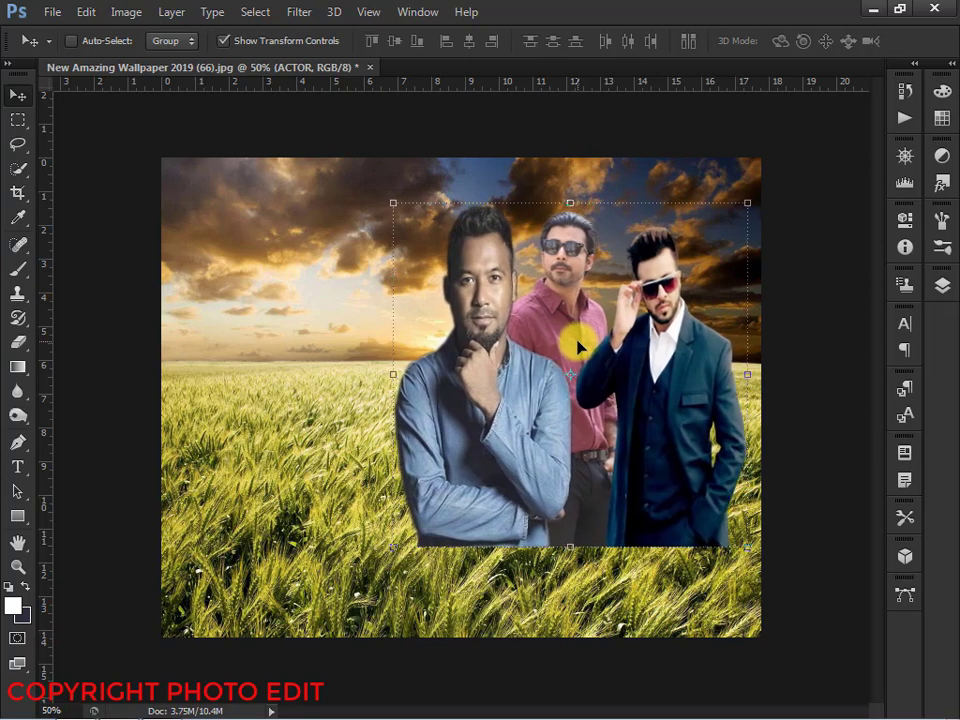
pyautogui.click(255, 46)
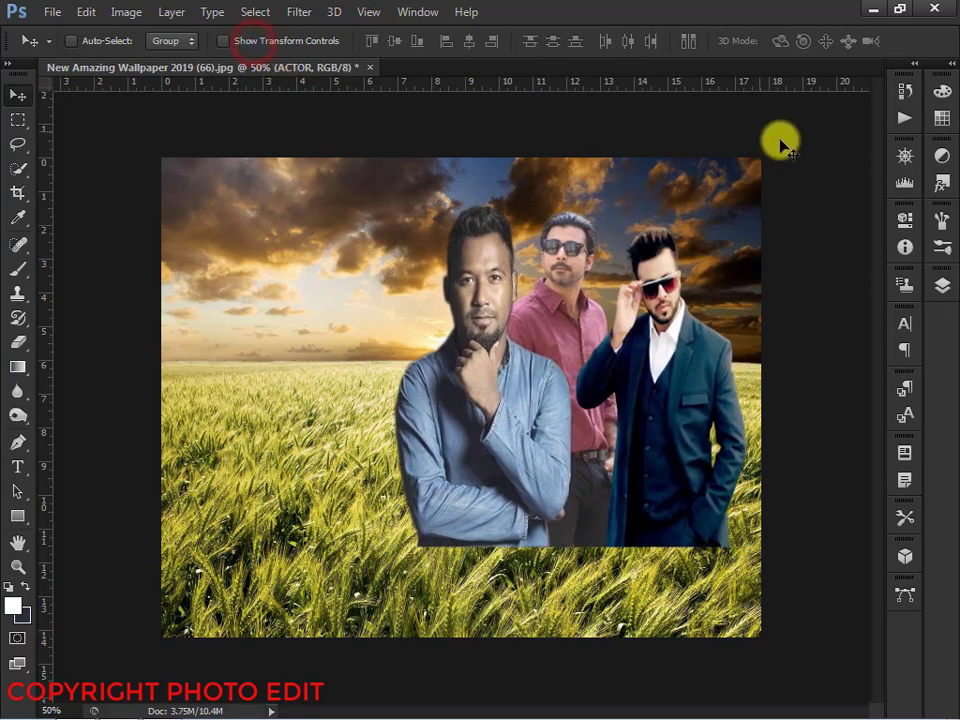
# Expand the ACTOR group, select the Shakib-Khan-690x450-removebg-preview layer and rasterize it for use with the Eraser
pyautogui.click(943, 283)
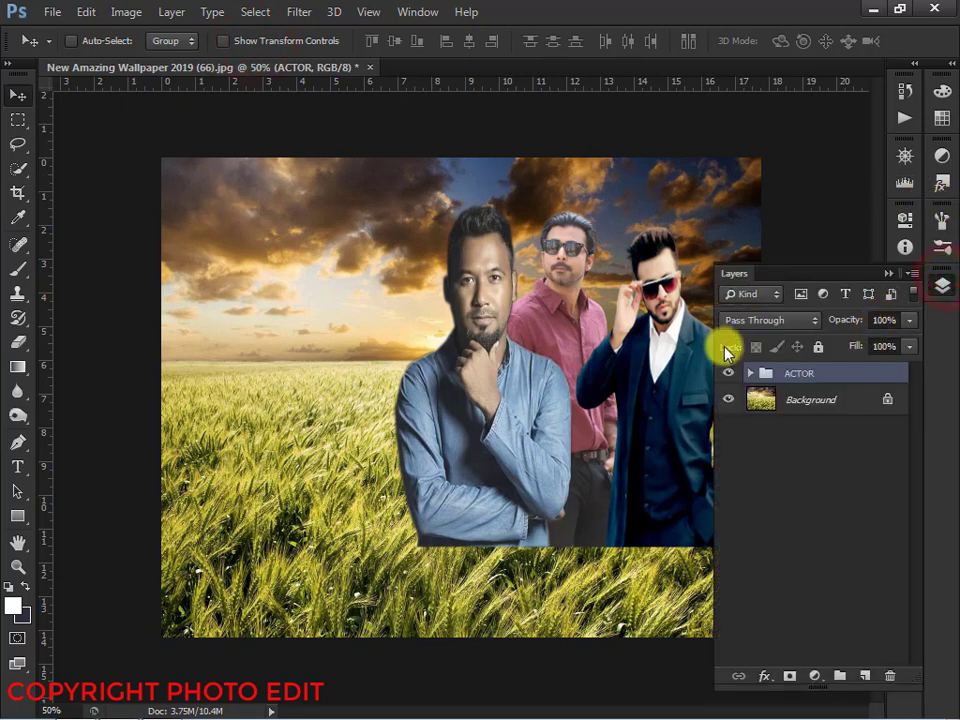
pyautogui.click(756, 374)
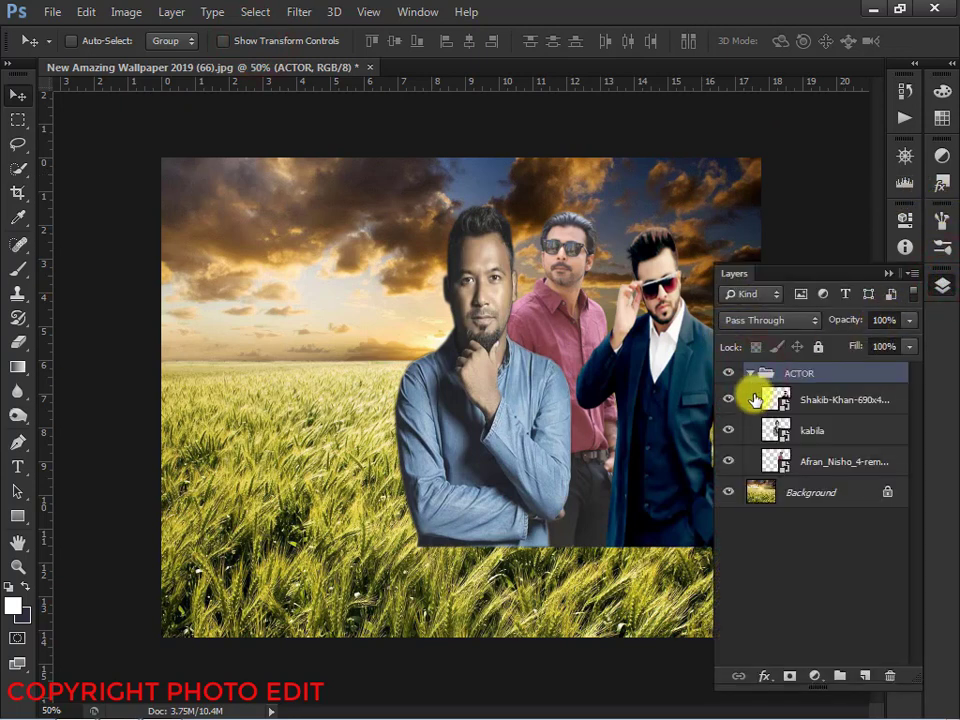
pyautogui.click(815, 397)
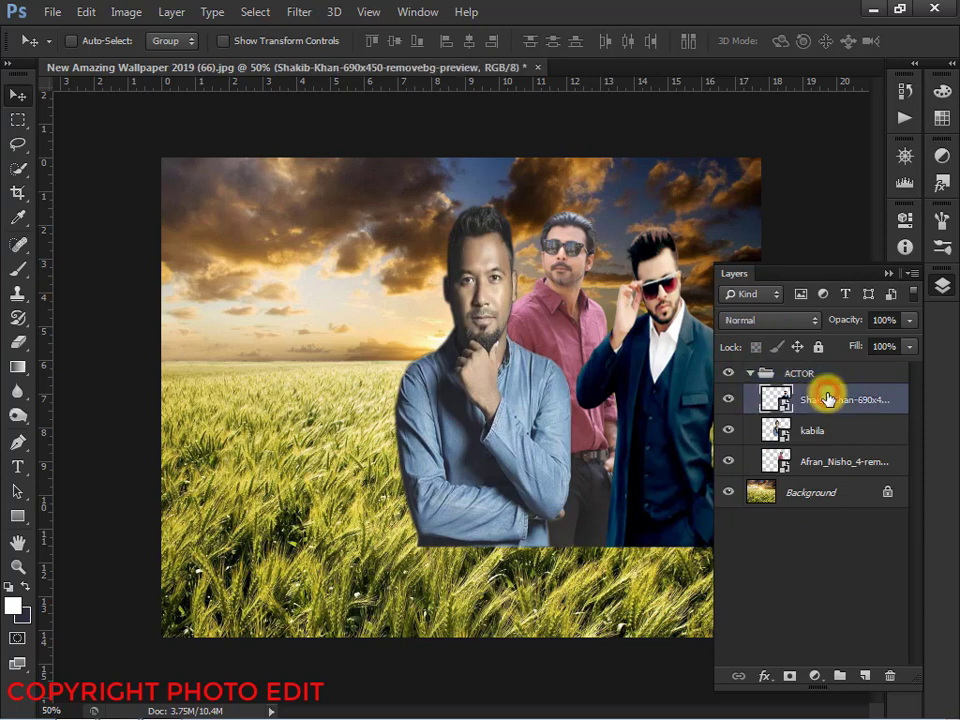
pyautogui.click(888, 270)
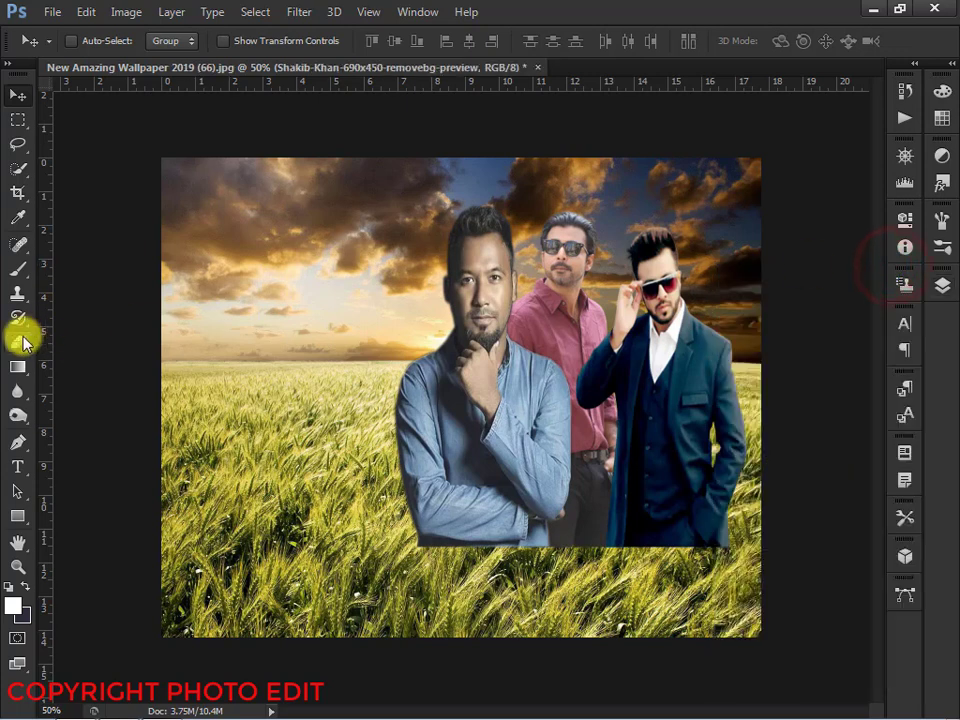
pyautogui.click(17, 343)
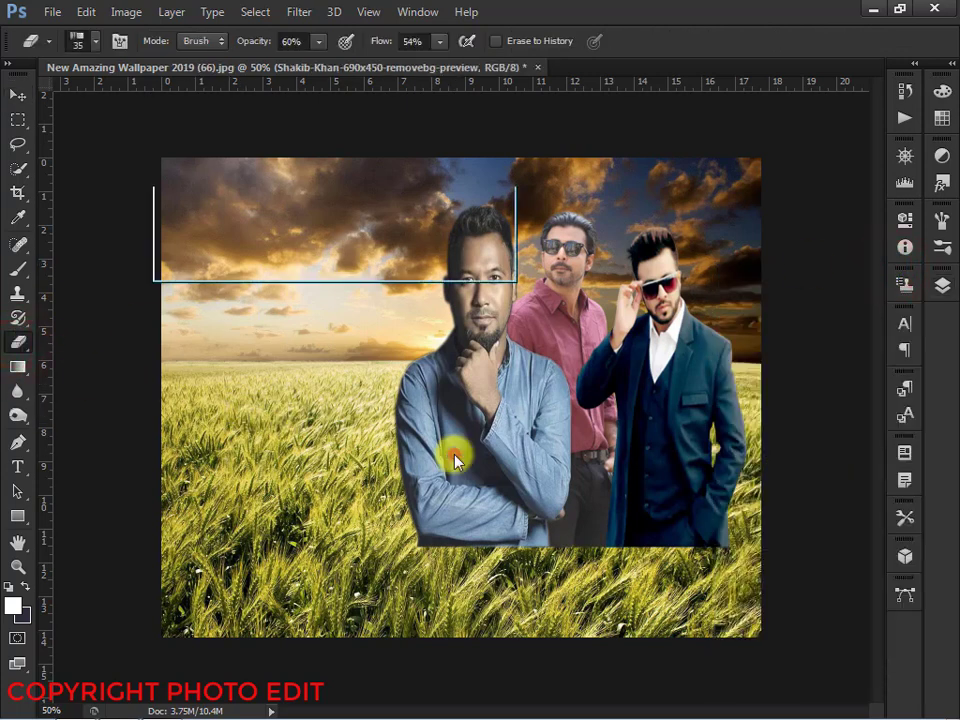
pyautogui.click(298, 261)
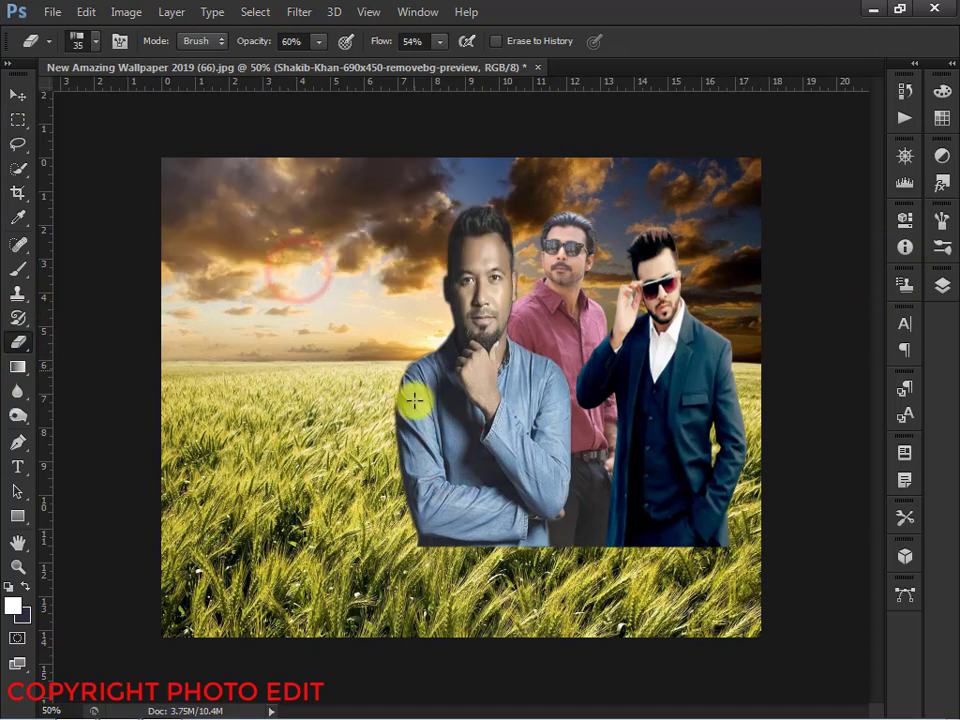
# Set the Eraser to a soft round 150 px brush with 0% hardness, 34% opacity and 35% flow
pyautogui.scroll(2, 414, 394)
pyautogui.click(90, 42)
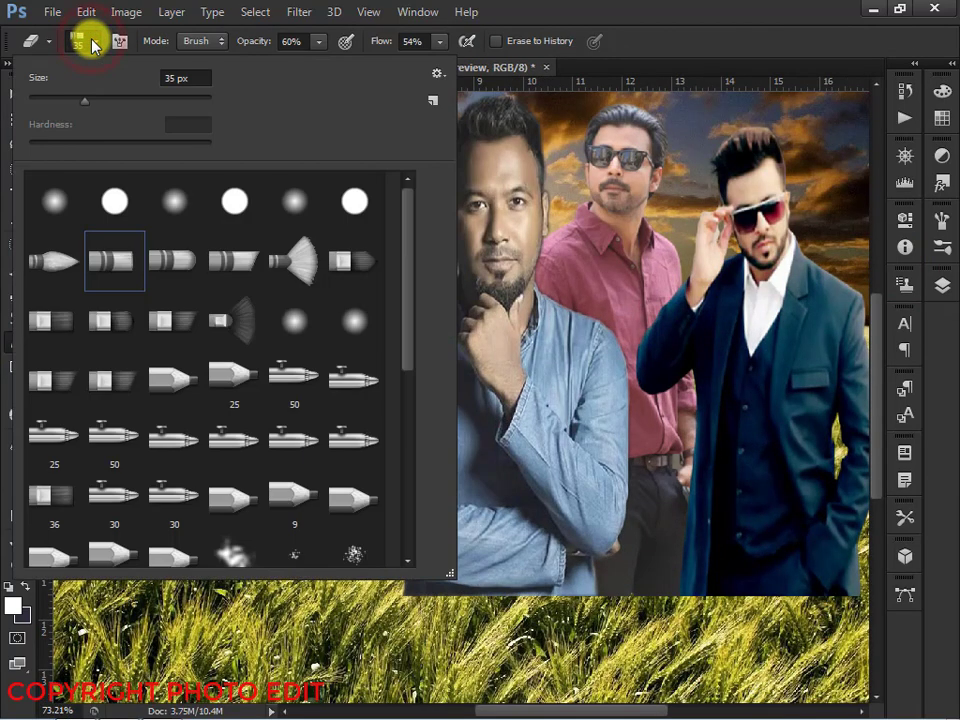
pyautogui.click(40, 210)
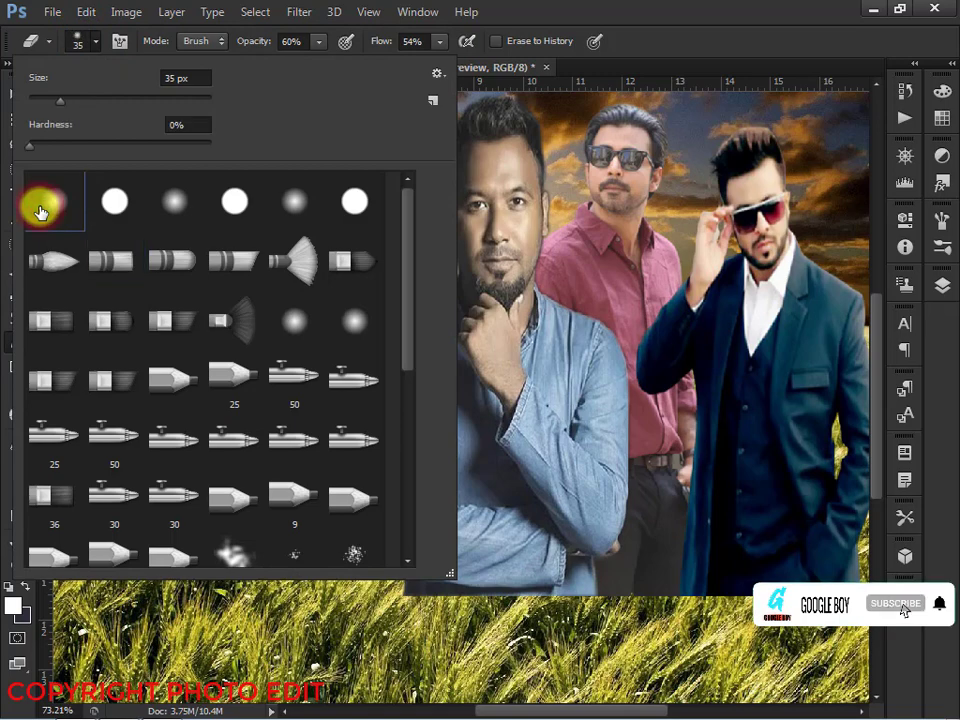
pyautogui.click(681, 11)
pyautogui.click(442, 41)
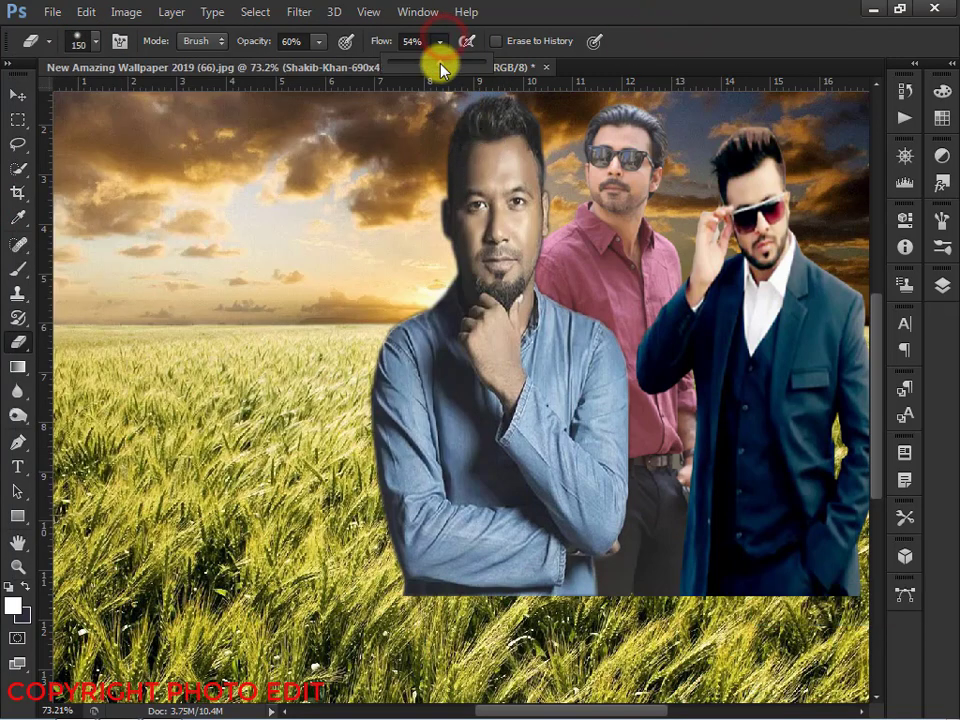
pyautogui.click(314, 42)
pyautogui.moveTo(311, 57); pyautogui.dragTo(299, 90)
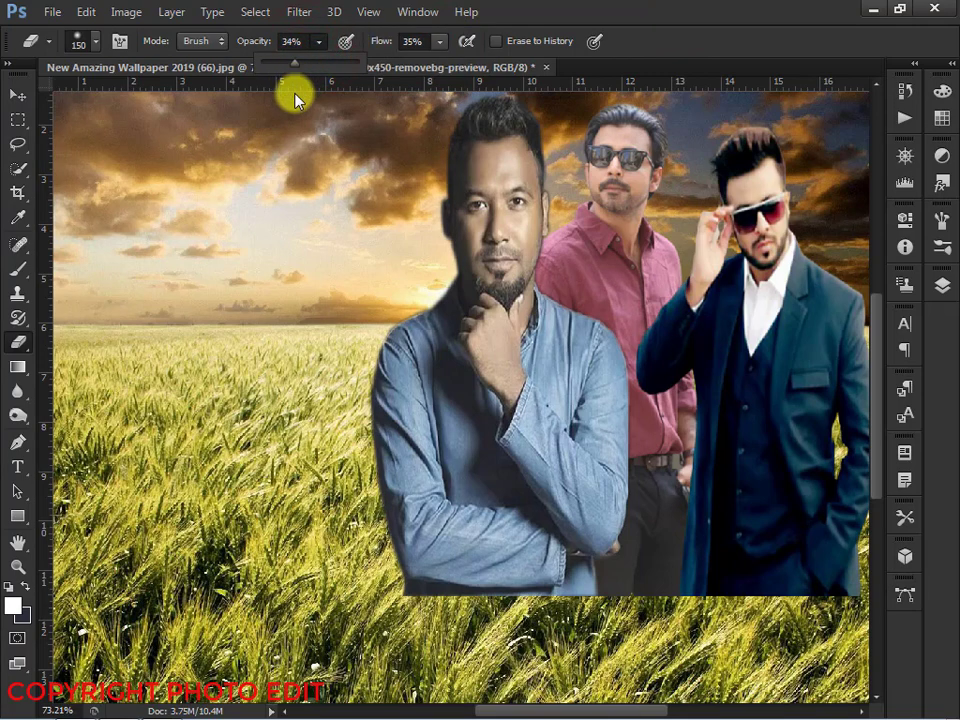
# Erase the lower edge of the man in the dark suit so it fades into the wheat
pyautogui.click(396, 588)
pyautogui.click(400, 588)
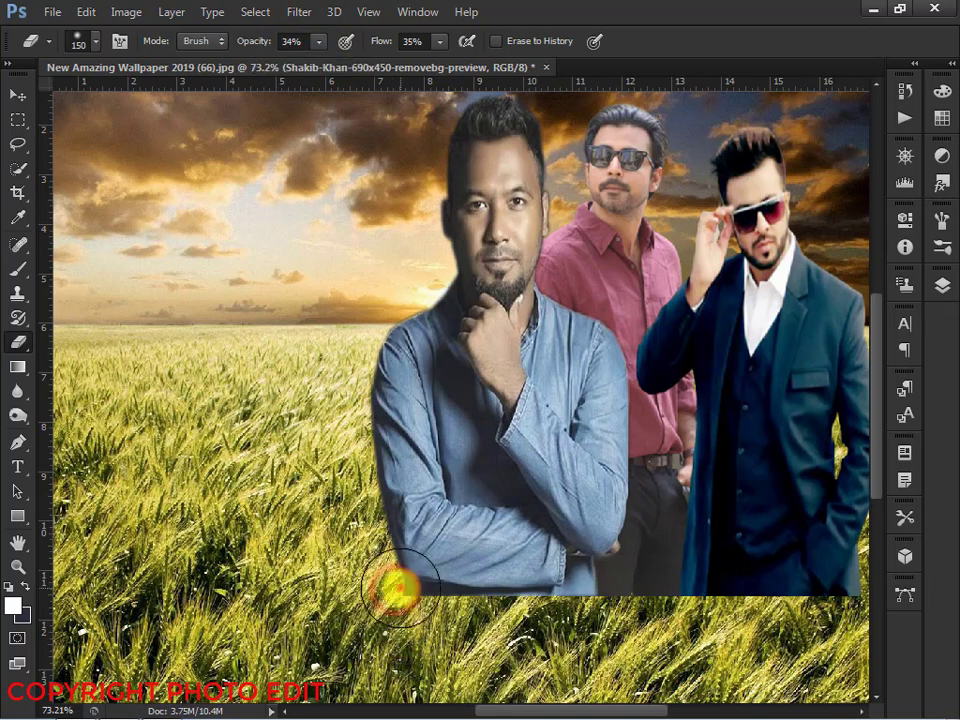
pyautogui.moveTo(690, 580)
pyautogui.mouseDown()
pyautogui.moveTo(734, 588)
pyautogui.moveTo(678, 600)
pyautogui.moveTo(754, 607)
pyautogui.moveTo(821, 598)
pyautogui.moveTo(772, 628)
pyautogui.moveTo(828, 617)
pyautogui.moveTo(739, 640)
pyautogui.mouseUp()
pyautogui.moveTo(804, 621)
pyautogui.mouseDown()
pyautogui.moveTo(696, 624)
pyautogui.moveTo(710, 632)
pyautogui.moveTo(552, 574)
pyautogui.moveTo(541, 520)
pyautogui.moveTo(512, 556)
pyautogui.moveTo(488, 530)
pyautogui.mouseUp()
# Set the eraser flow to 100% and erase the remaining hard edge beneath the suited man
pyautogui.scroll(3, 697, 622)
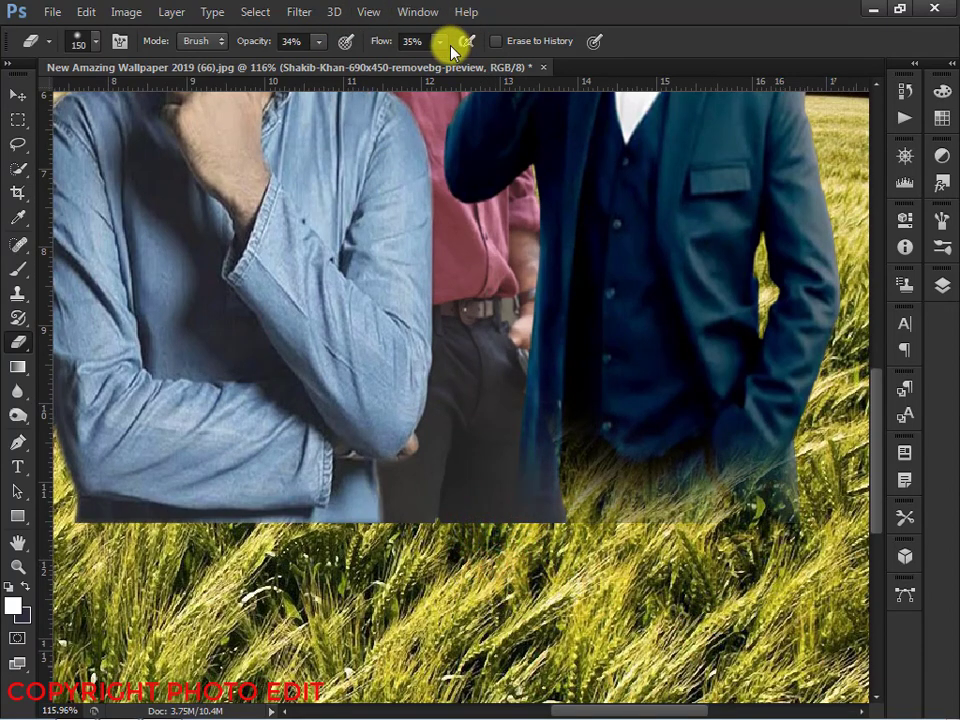
pyautogui.moveTo(474, 72); pyautogui.dragTo(490, 72)
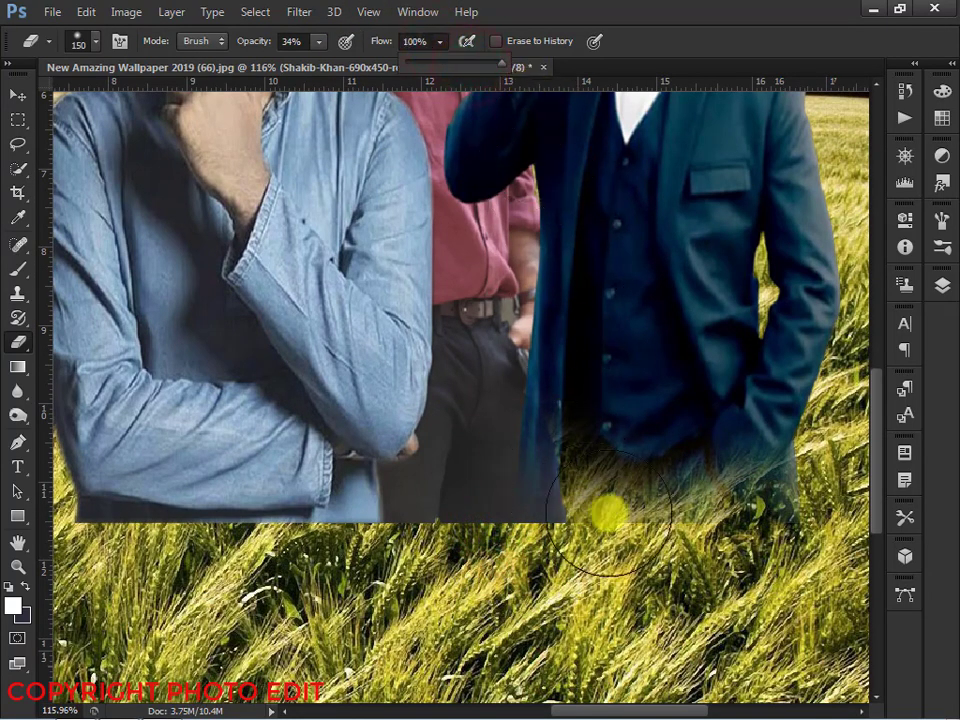
pyautogui.click(535, 565)
pyautogui.click(564, 573)
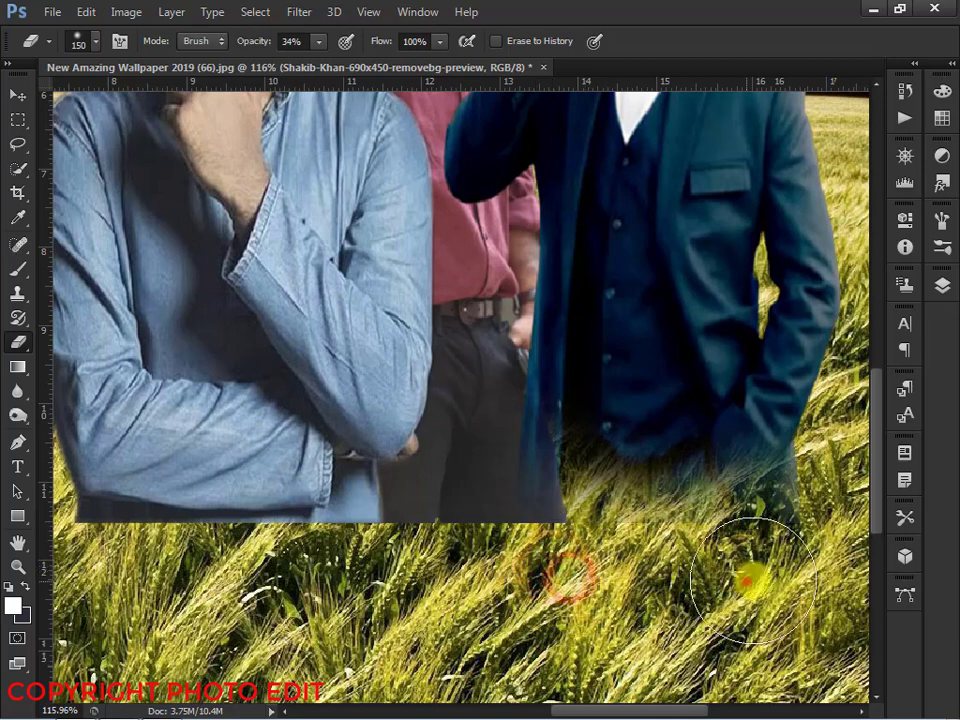
pyautogui.click(744, 578)
pyautogui.click(668, 568)
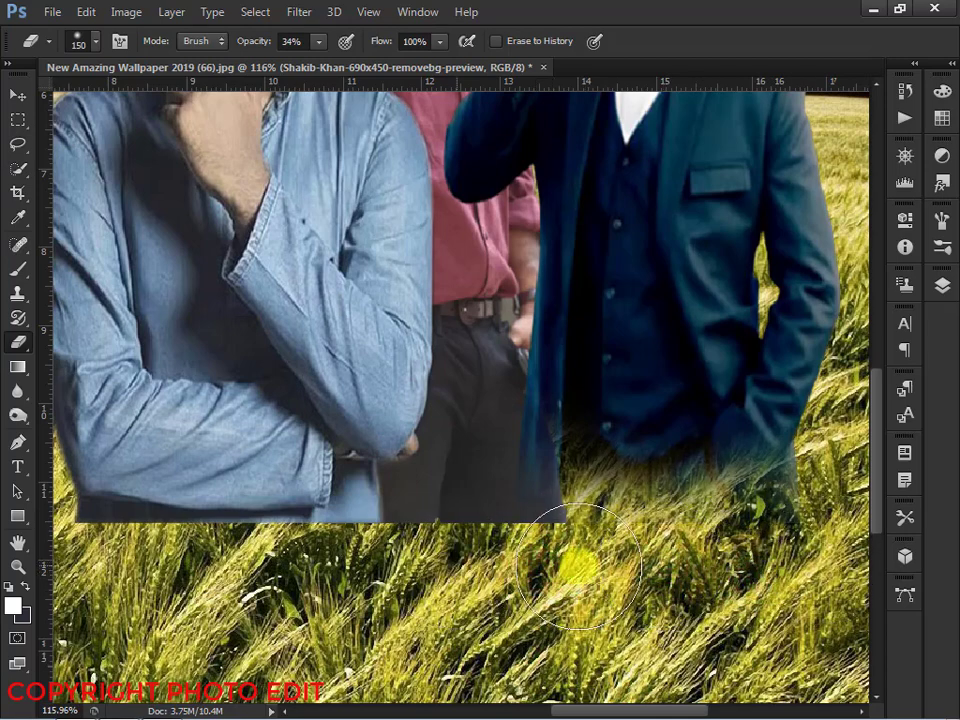
# Set the eraser to 19% opacity and 22% flow and soften the lower parts of the dark suit
pyautogui.click(440, 41)
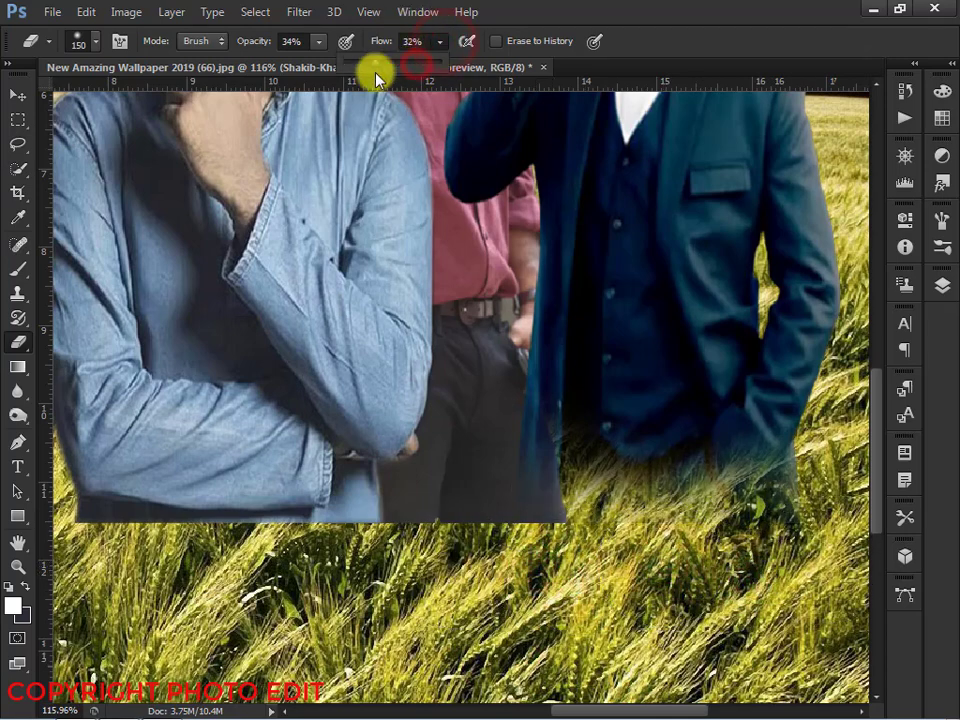
pyautogui.click(318, 41)
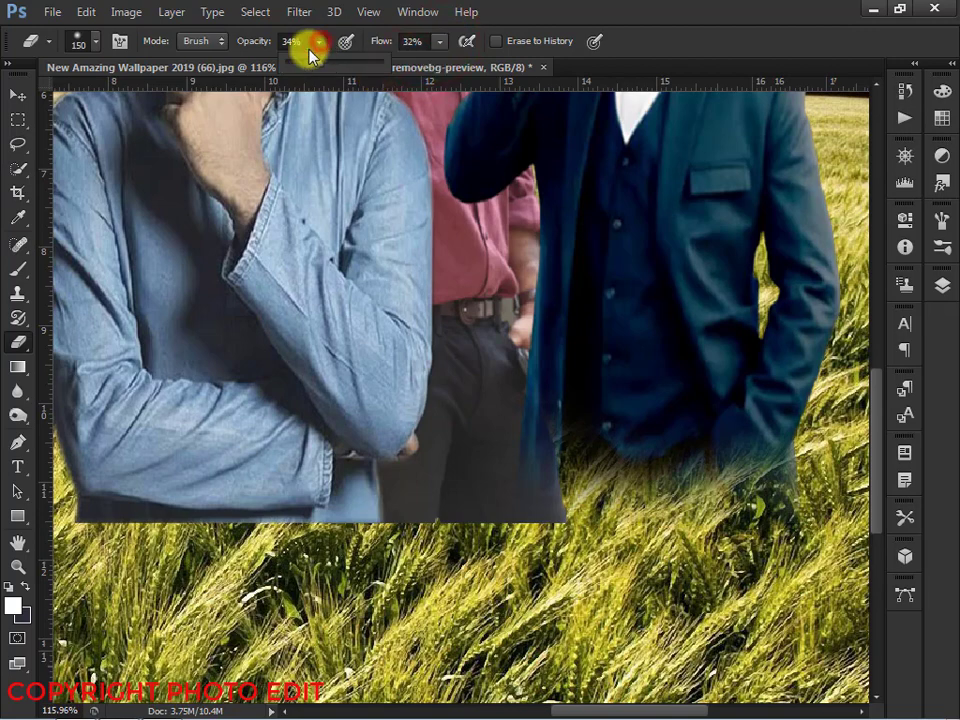
pyautogui.click(442, 41)
pyautogui.moveTo(430, 63); pyautogui.dragTo(420, 63)
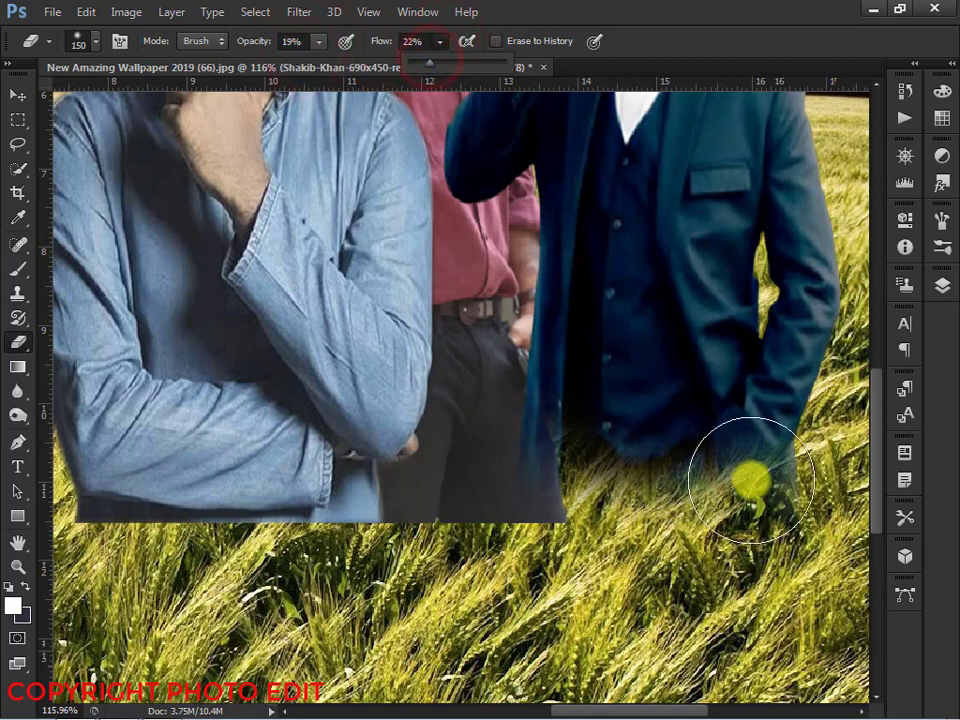
pyautogui.click(761, 444)
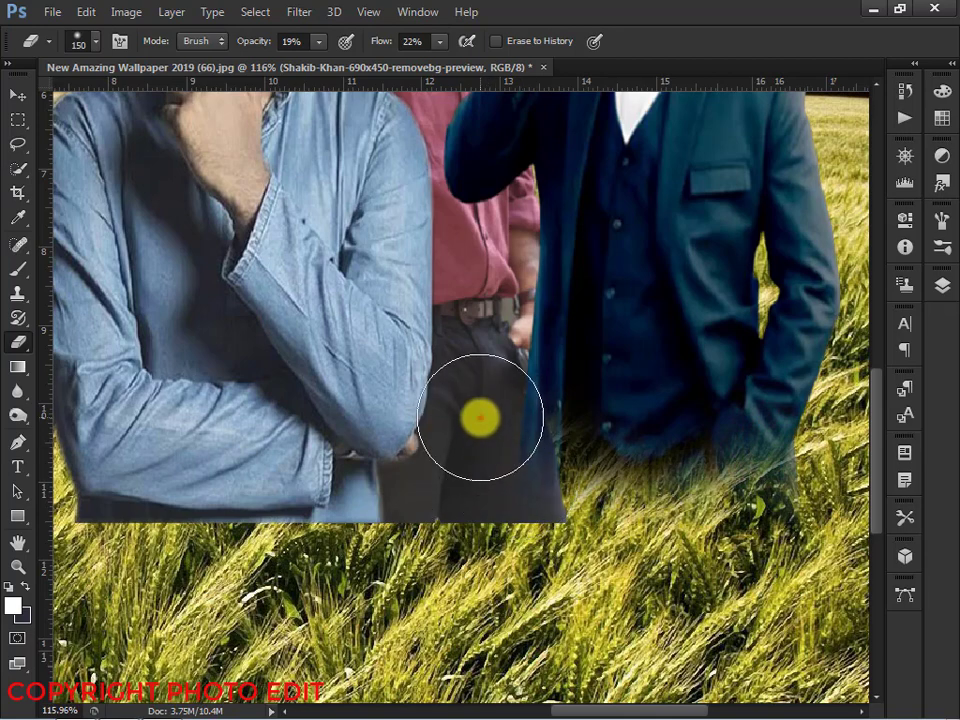
pyautogui.moveTo(480, 416); pyautogui.dragTo(482, 462)
pyautogui.scroll(-4, 540, 283)
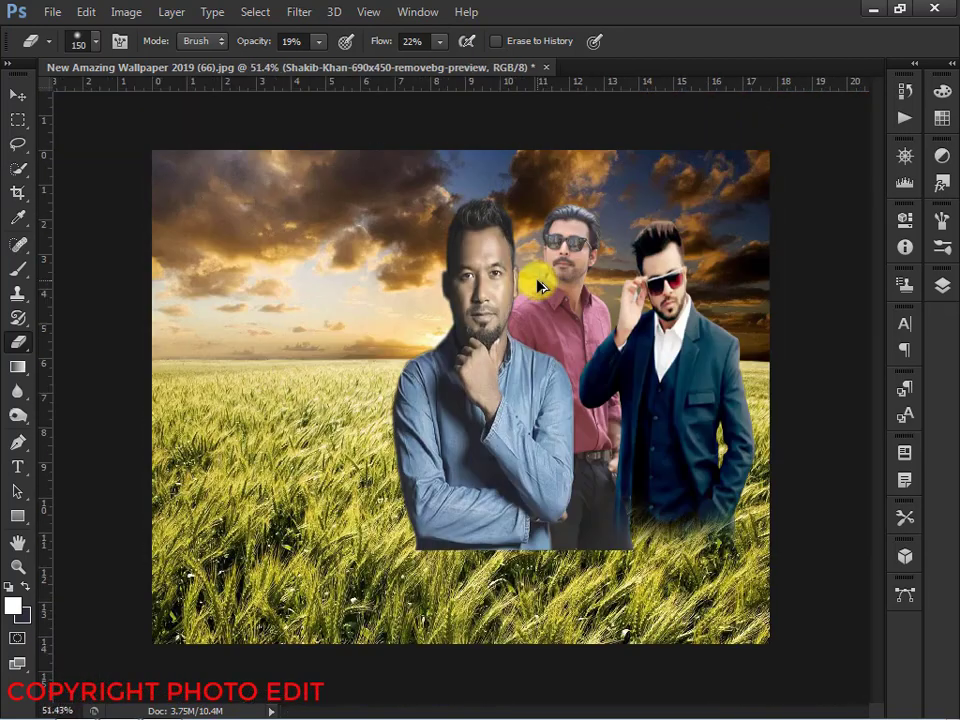
# Select the kabila layer and rasterize it so that it can be erased
pyautogui.click(942, 285)
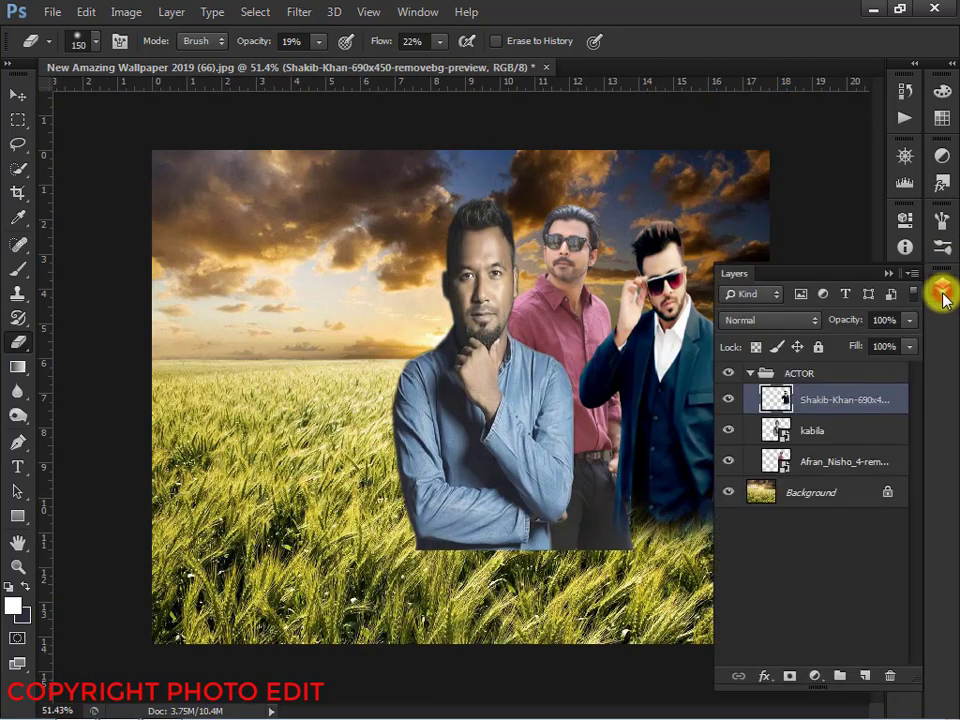
pyautogui.click(843, 428)
pyautogui.click(885, 278)
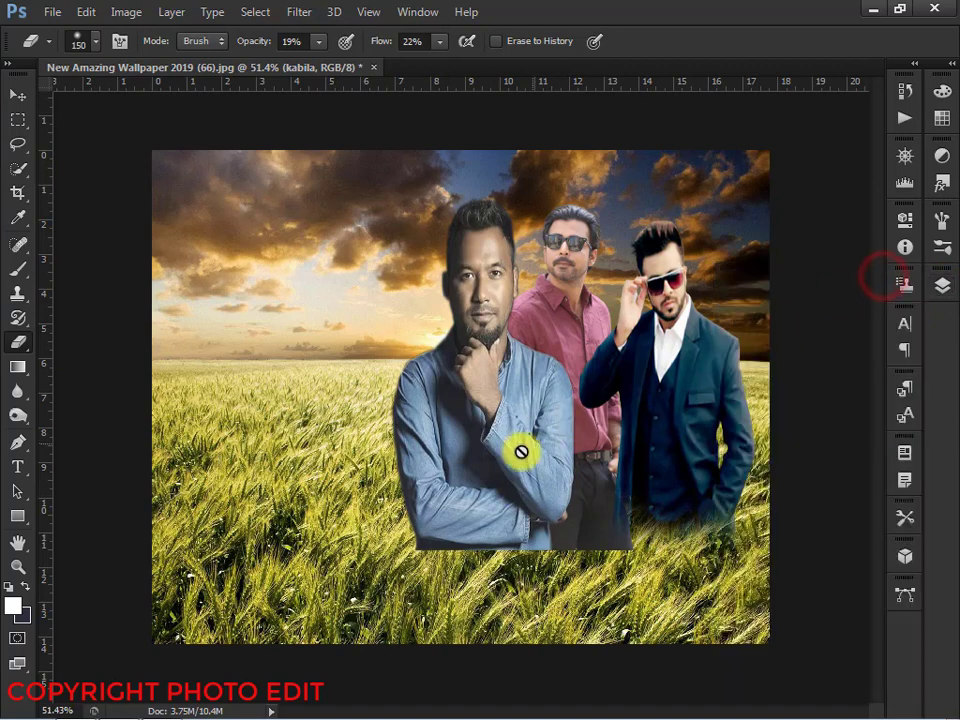
pyautogui.click(440, 510)
pyautogui.click(293, 260)
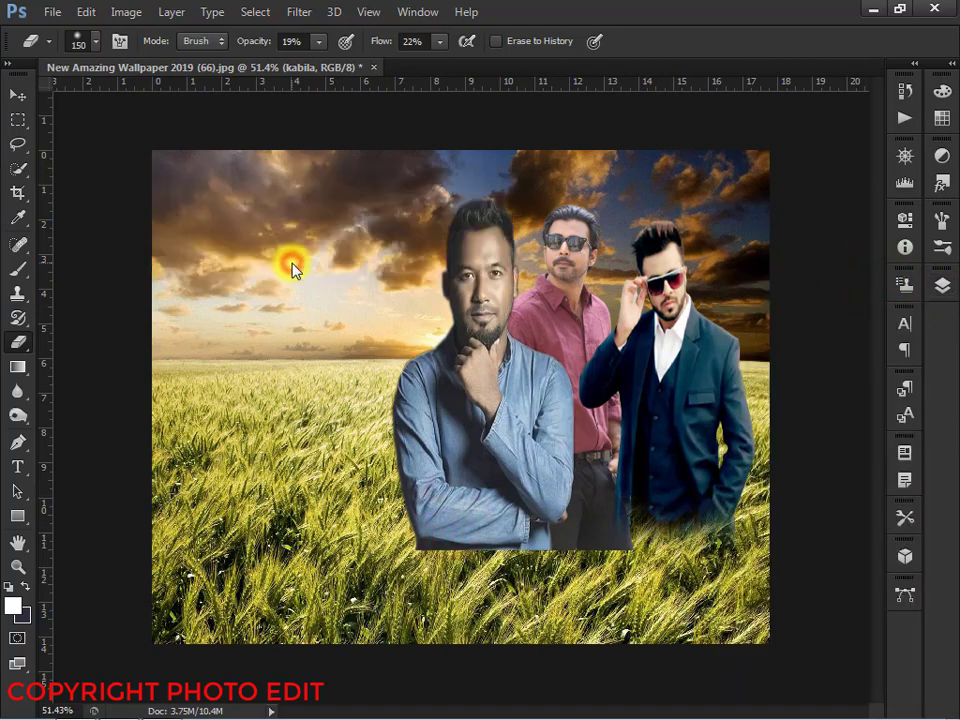
# Set the eraser to 37% opacity and 40% flow for blending the lower part of the man in the denim shirt
pyautogui.scroll(4, 454, 448)
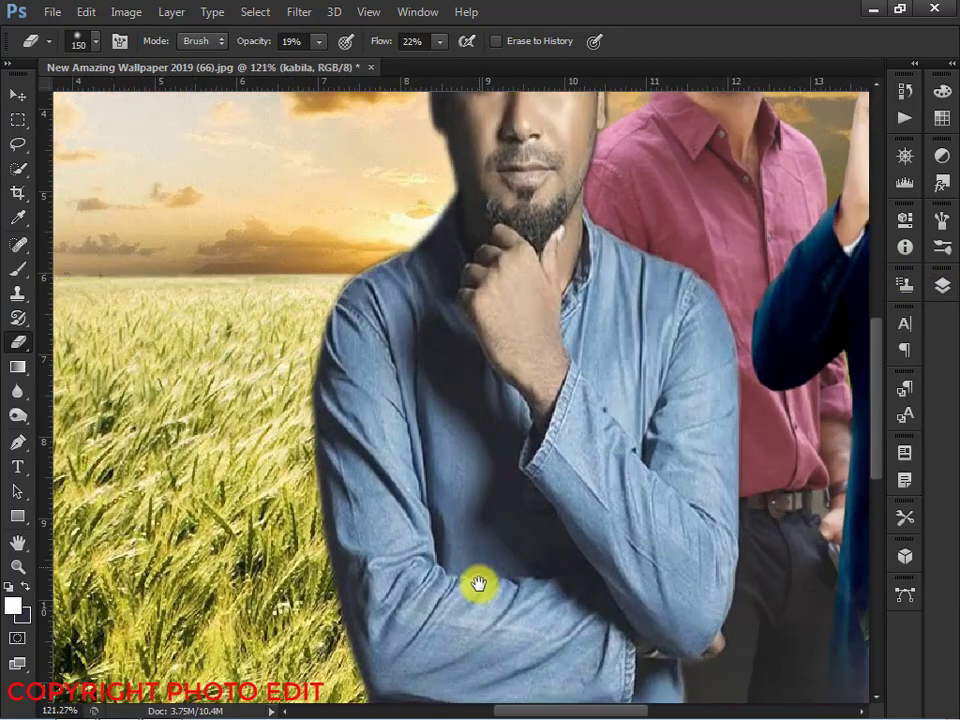
pyautogui.moveTo(478, 584); pyautogui.dragTo(448, 259)
pyautogui.moveTo(298, 373)
pyautogui.mouseDown()
pyautogui.moveTo(344, 443)
pyautogui.moveTo(278, 375)
pyautogui.moveTo(318, 378)
pyautogui.moveTo(380, 413)
pyautogui.mouseUp()
pyautogui.moveTo(441, 62); pyautogui.dragTo(458, 60)
pyautogui.click(318, 41)
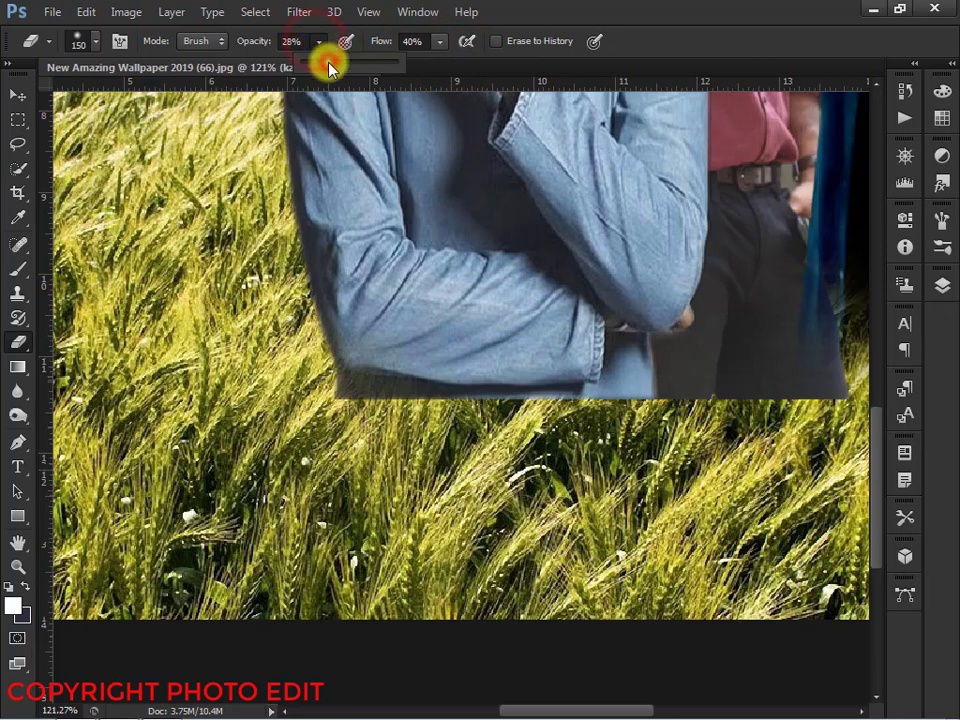
pyautogui.moveTo(340, 62); pyautogui.dragTo(332, 60)
# Erase the bottom edge of the denim shirt below the folded arms so it fades into the wheat
pyautogui.click(306, 384)
pyautogui.moveTo(316, 414)
pyautogui.mouseDown()
pyautogui.moveTo(390, 458)
pyautogui.moveTo(346, 419)
pyautogui.moveTo(442, 433)
pyautogui.moveTo(402, 442)
pyautogui.moveTo(372, 438)
pyautogui.moveTo(474, 432)
pyautogui.moveTo(401, 435)
pyautogui.moveTo(441, 445)
pyautogui.moveTo(552, 443)
pyautogui.moveTo(504, 433)
pyautogui.moveTo(616, 404)
pyautogui.moveTo(560, 442)
pyautogui.moveTo(649, 420)
pyautogui.moveTo(532, 468)
pyautogui.moveTo(659, 435)
pyautogui.moveTo(650, 430)
pyautogui.moveTo(594, 458)
pyautogui.moveTo(591, 449)
pyautogui.moveTo(656, 420)
pyautogui.mouseUp()
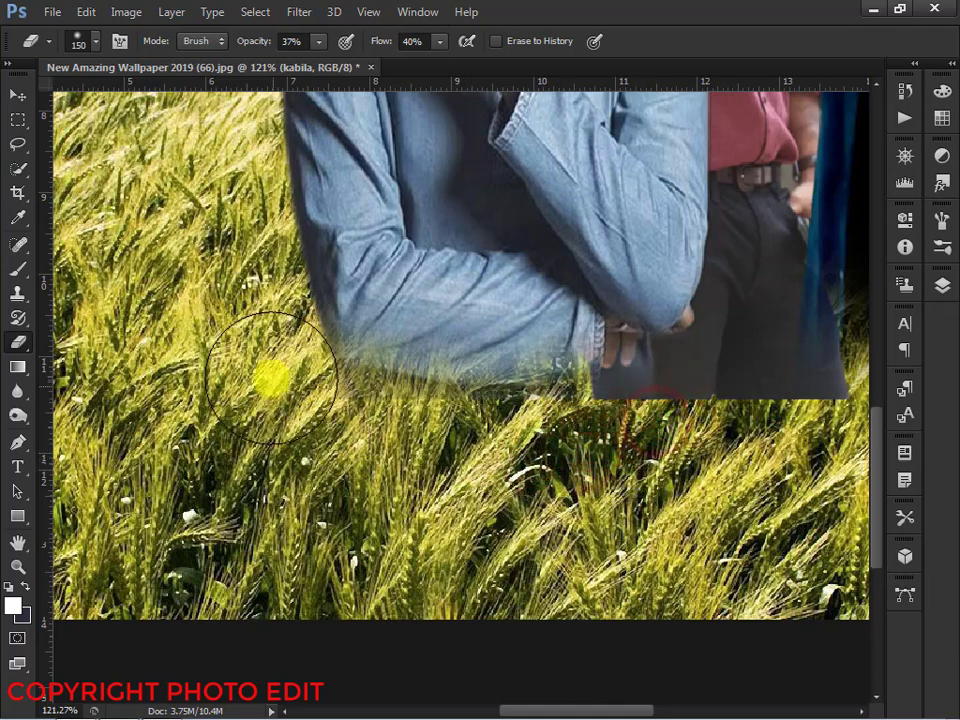
pyautogui.click(270, 377)
pyautogui.moveTo(336, 403); pyautogui.dragTo(439, 463)
pyautogui.moveTo(347, 437)
pyautogui.mouseDown()
pyautogui.moveTo(415, 441)
pyautogui.moveTo(482, 427)
pyautogui.mouseUp()
pyautogui.click(393, 428)
pyautogui.click(466, 435)
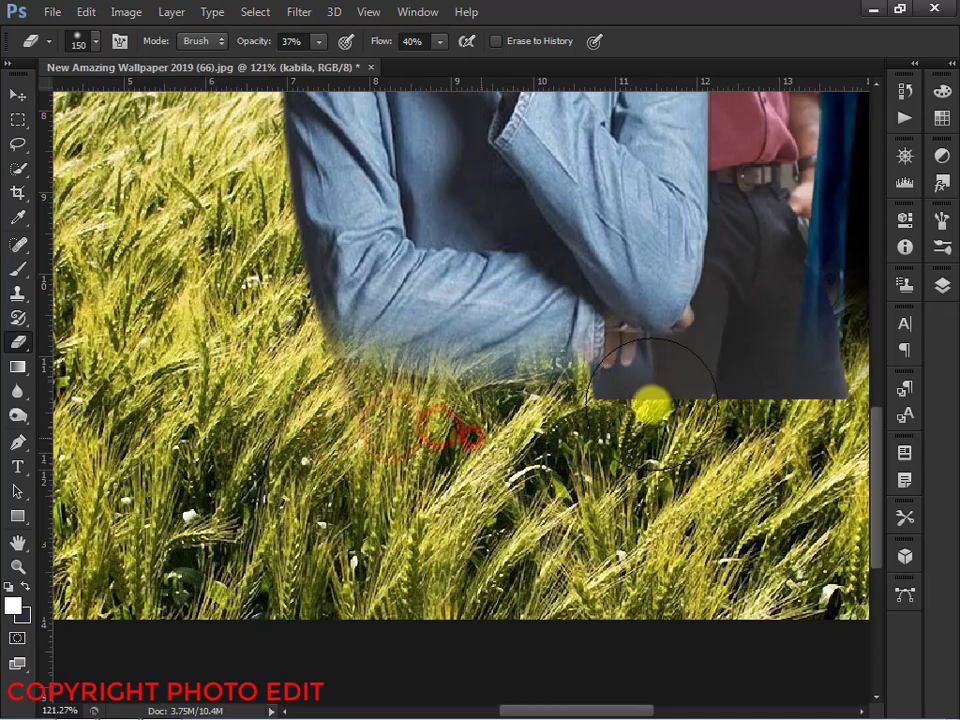
pyautogui.click(650, 406)
pyautogui.click(684, 409)
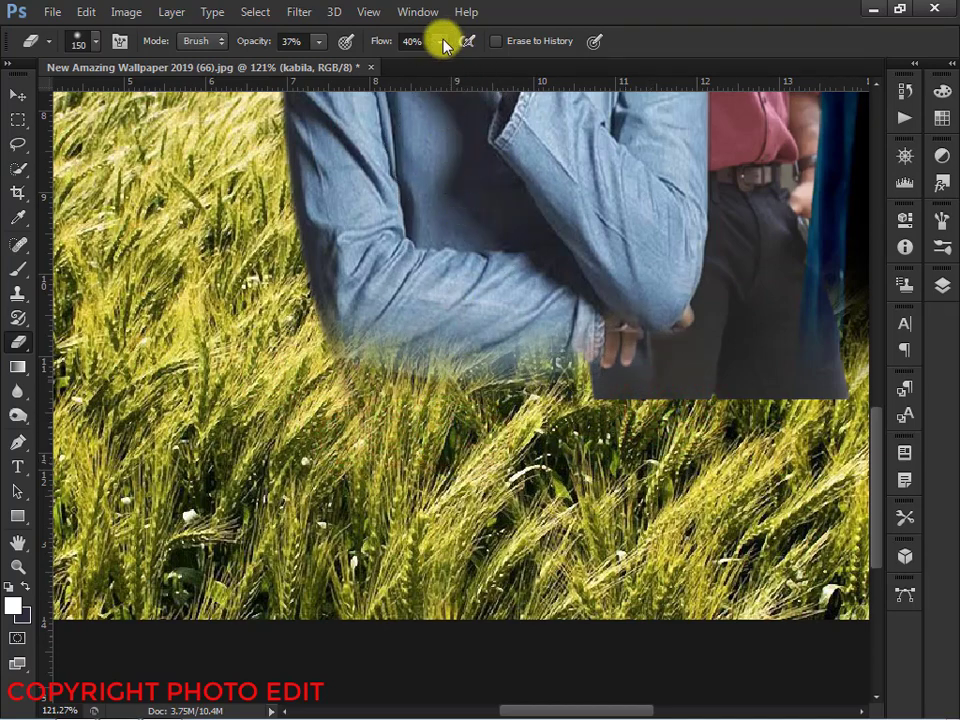
# Set the eraser flow to 44% and touch up the faded edge below the denim shirt's cuff
pyautogui.moveTo(459, 67); pyautogui.dragTo(553, 79)
pyautogui.click(608, 443)
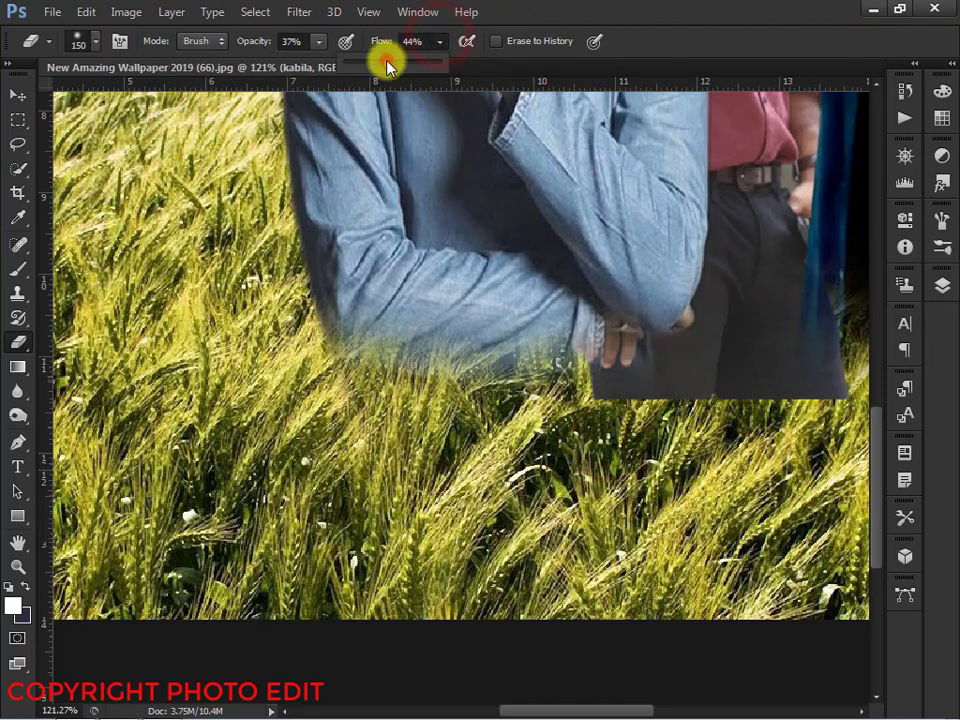
pyautogui.scroll(-3, 335, 347)
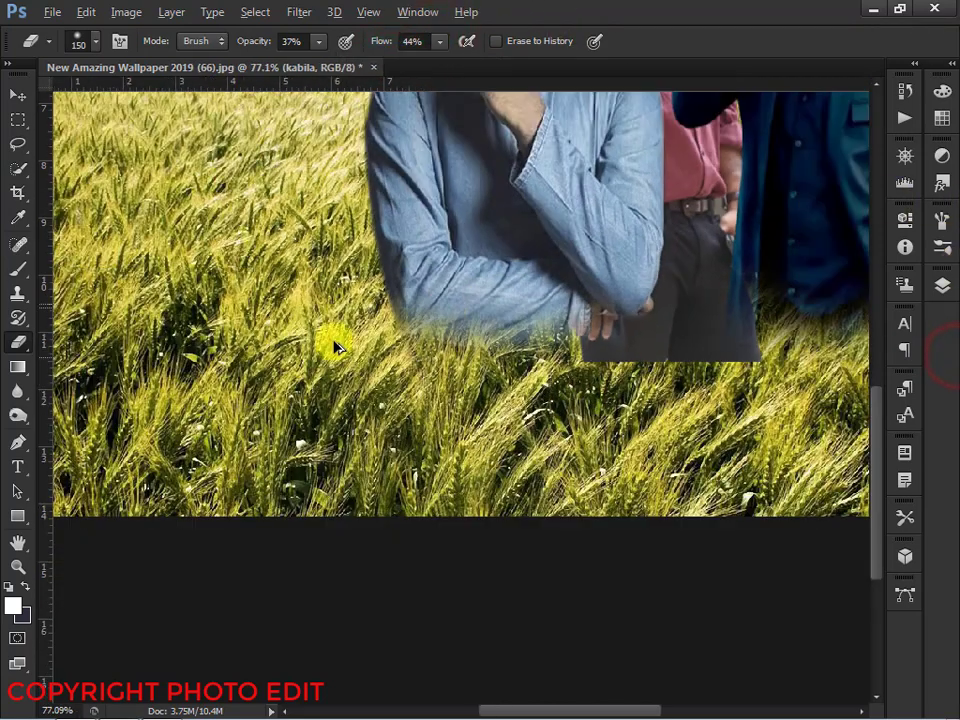
pyautogui.scroll(-4, 289, 390)
pyautogui.scroll(2, 289, 392)
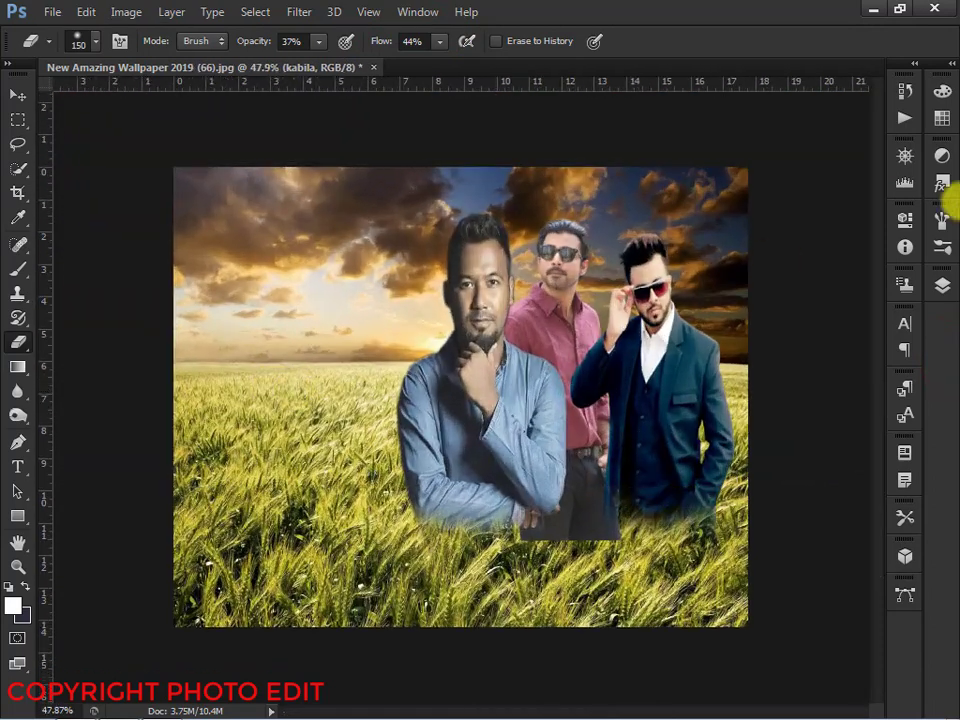
# Select the layer of the man in the maroon shirt and rasterize it so that it can be erased
pyautogui.click(942, 285)
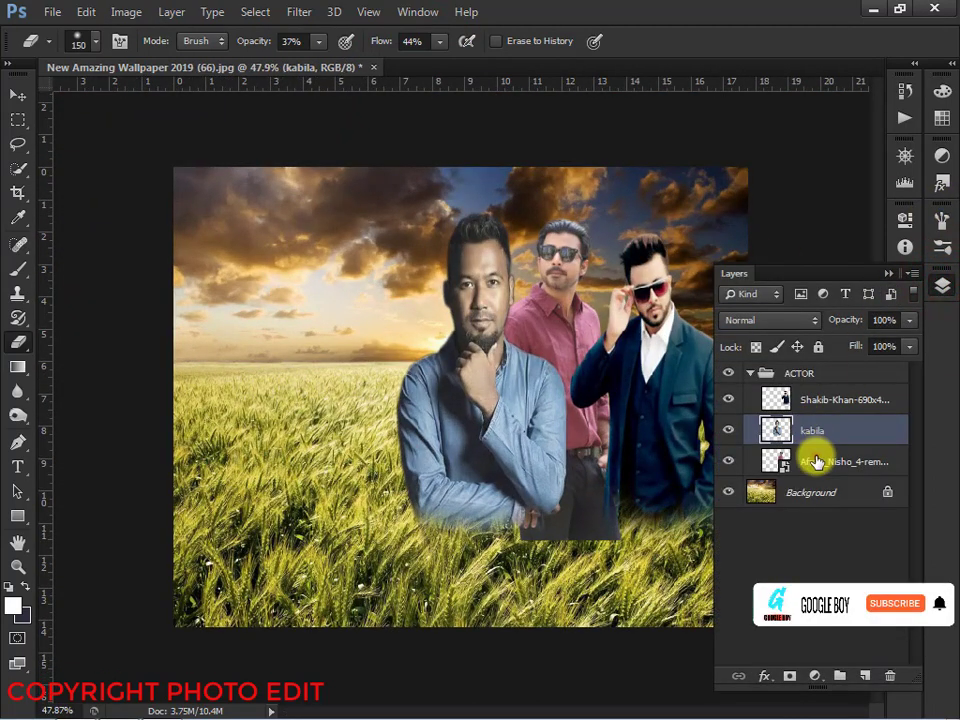
pyautogui.click(817, 461)
pyautogui.click(886, 271)
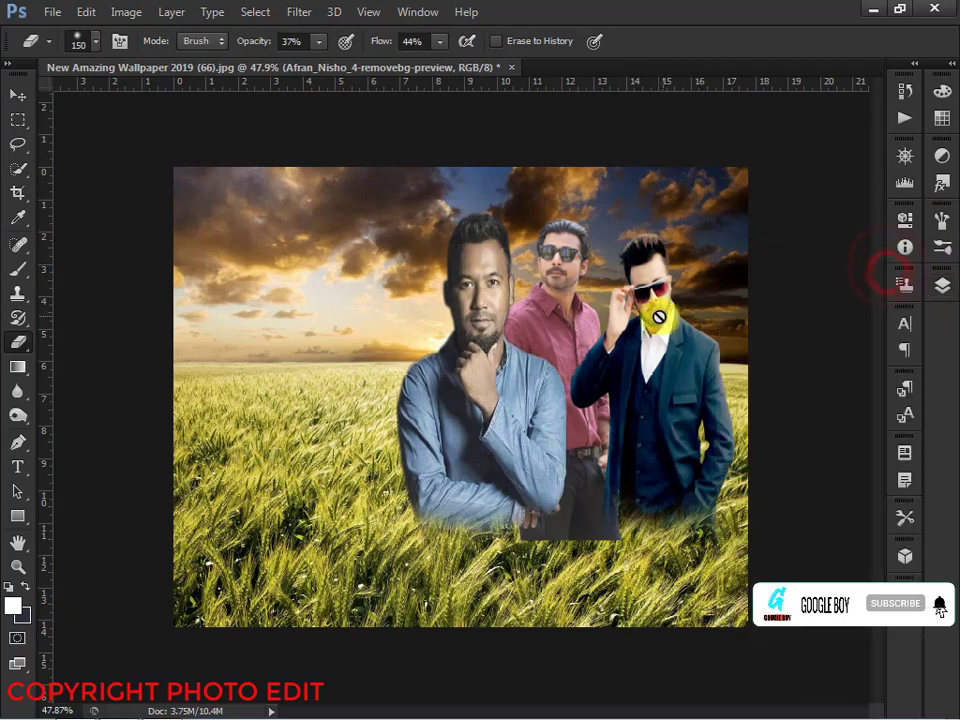
pyautogui.click(546, 306)
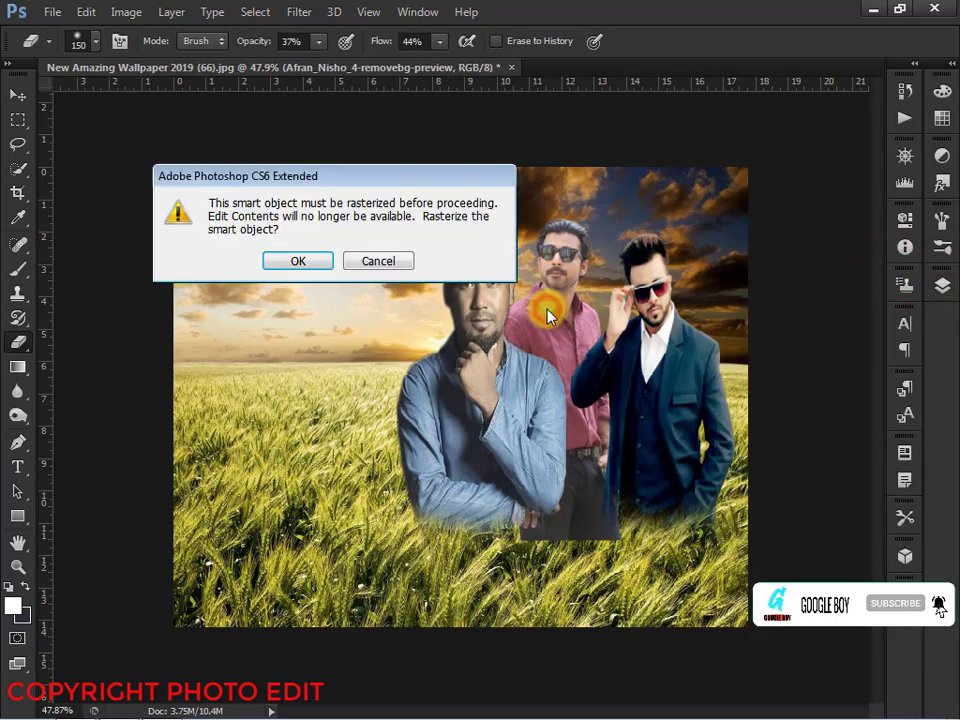
pyautogui.click(291, 258)
# Erase the lower edge of the maroon-shirted man's dark trousers between the other two men so it fades into the wheat
pyautogui.scroll(10, 575, 415)
pyautogui.moveTo(637, 556)
pyautogui.mouseDown()
pyautogui.moveTo(484, 46)
pyautogui.moveTo(526, 260)
pyautogui.mouseUp()
pyautogui.moveTo(590, 385)
pyautogui.mouseDown()
pyautogui.moveTo(535, 420)
pyautogui.moveTo(603, 359)
pyautogui.moveTo(544, 439)
pyautogui.moveTo(497, 444)
pyautogui.moveTo(598, 352)
pyautogui.moveTo(562, 405)
pyautogui.moveTo(541, 403)
pyautogui.moveTo(569, 382)
pyautogui.moveTo(602, 387)
pyautogui.moveTo(586, 376)
pyautogui.moveTo(480, 411)
pyautogui.moveTo(458, 389)
pyautogui.moveTo(505, 385)
pyautogui.moveTo(312, 388)
pyautogui.moveTo(313, 402)
pyautogui.moveTo(294, 404)
pyautogui.moveTo(474, 396)
pyautogui.moveTo(397, 387)
pyautogui.moveTo(277, 400)
pyautogui.moveTo(320, 385)
pyautogui.moveTo(440, 380)
pyautogui.mouseUp()
pyautogui.moveTo(446, 379); pyautogui.dragTo(643, 364)
pyautogui.moveTo(634, 311)
pyautogui.mouseDown()
pyautogui.moveTo(566, 358)
pyautogui.moveTo(580, 330)
pyautogui.mouseUp()
pyautogui.moveTo(588, 318); pyautogui.dragTo(641, 315)
pyautogui.click(632, 318)
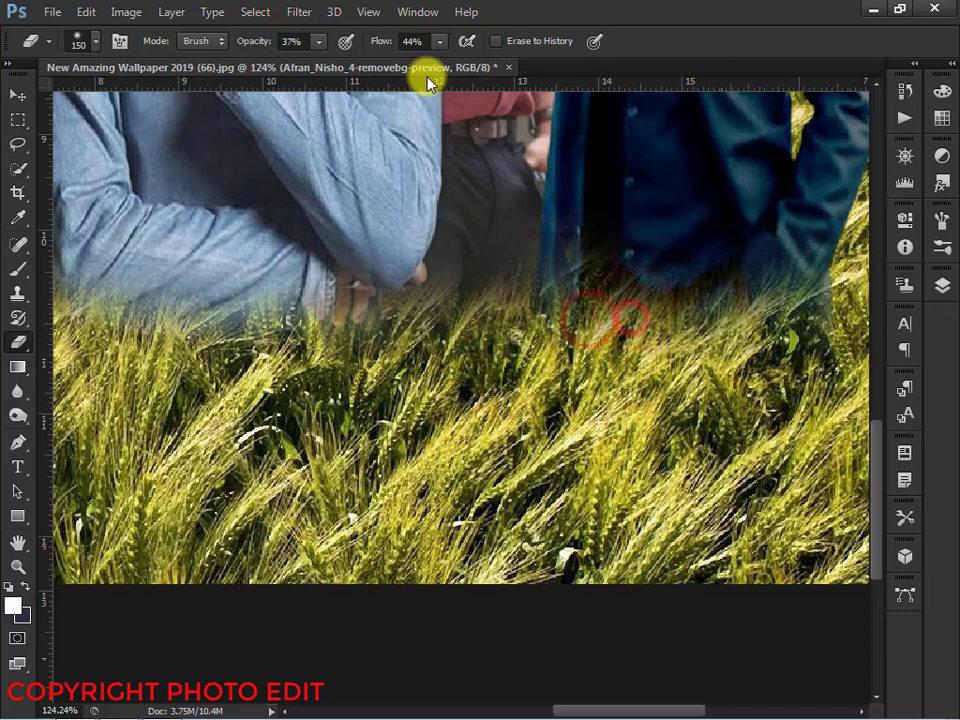
# Lower the eraser's flow and opacity to 26% each and touch up the faded edge beside the dark trousers
pyautogui.click(439, 41)
pyautogui.moveTo(420, 63); pyautogui.dragTo(391, 62)
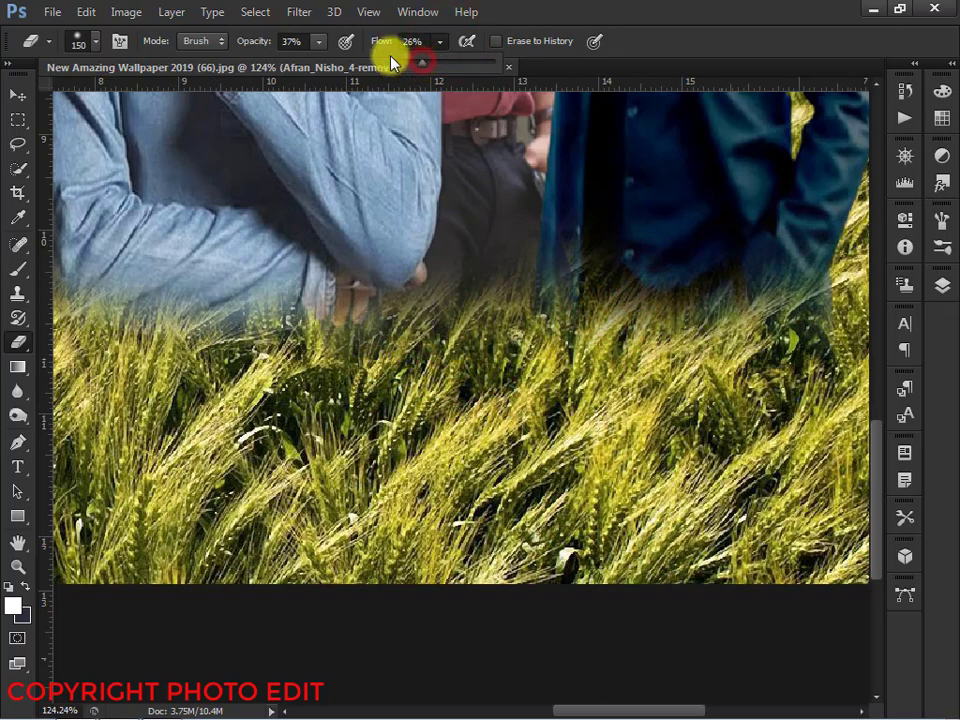
pyautogui.click(318, 42)
pyautogui.click(307, 62)
pyautogui.moveTo(564, 285)
pyautogui.mouseDown()
pyautogui.moveTo(351, 328)
pyautogui.moveTo(568, 296)
pyautogui.mouseUp()
pyautogui.scroll(-7, 574, 300)
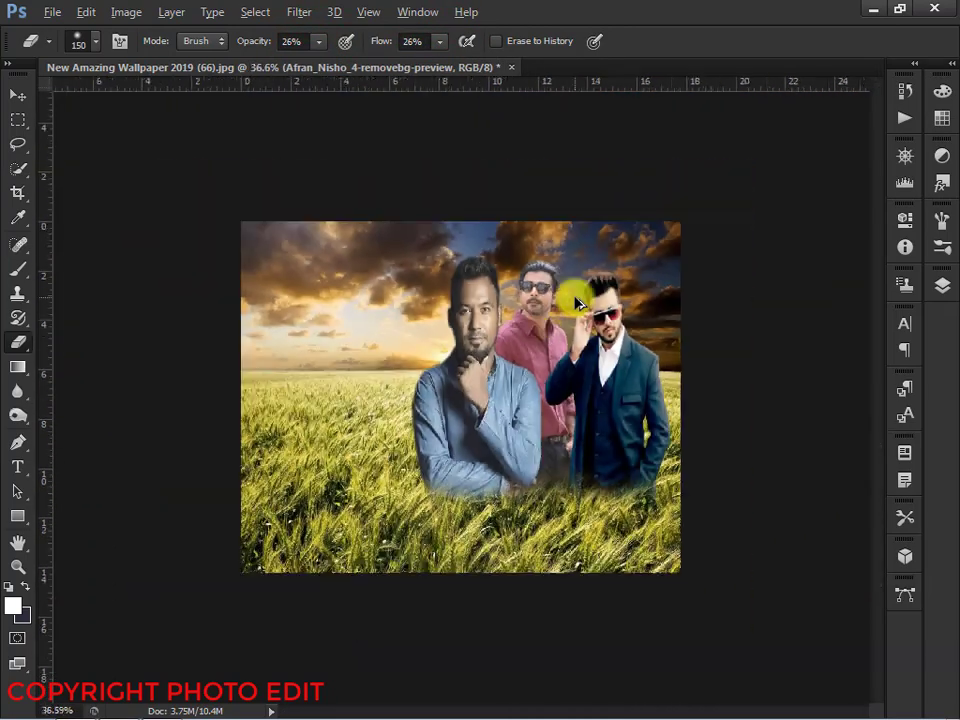
pyautogui.scroll(3, 576, 302)
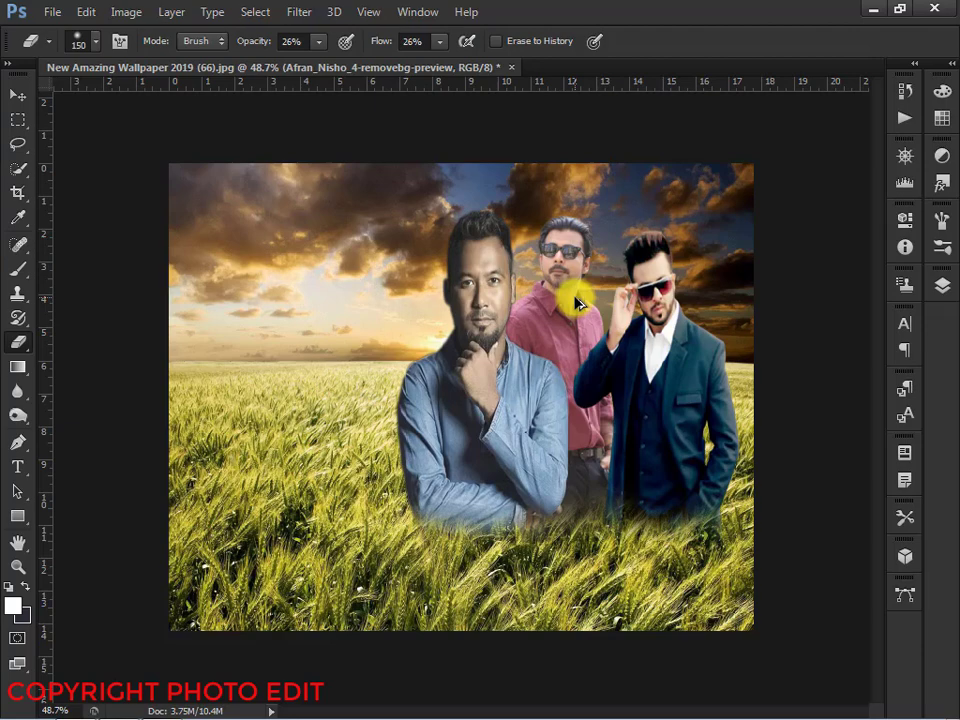
pyautogui.scroll(1, 575, 298)
pyautogui.scroll(-1, 574, 296)
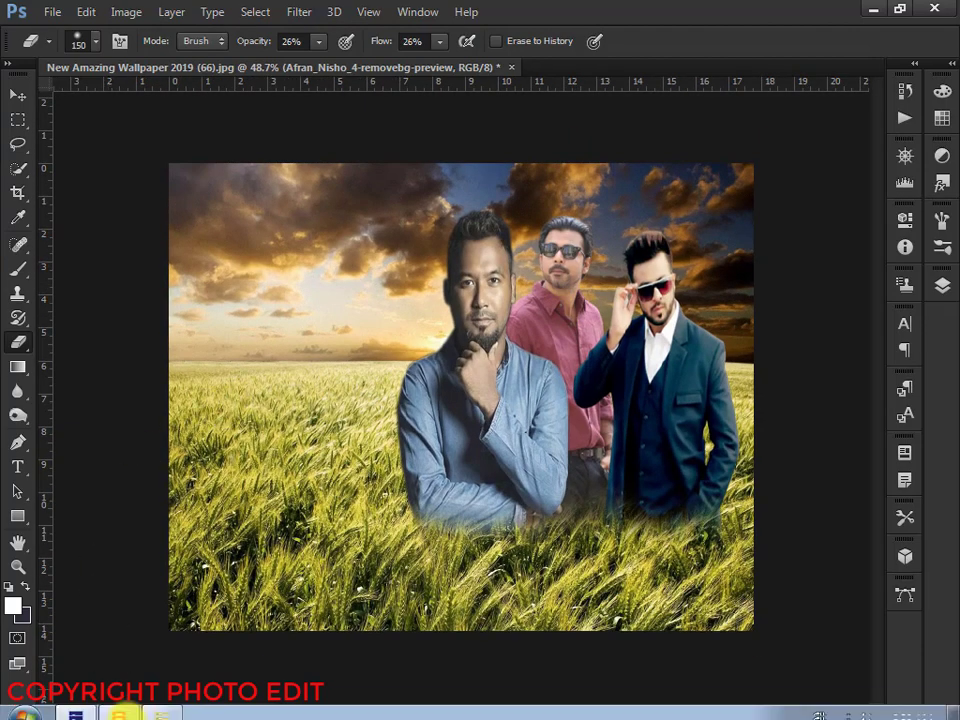
# Place the 20190627_132240 gradient image from New folder onto the canvas, rotate it to 89.69° and stretch it across the wallpaper's width
pyautogui.click(118, 714)
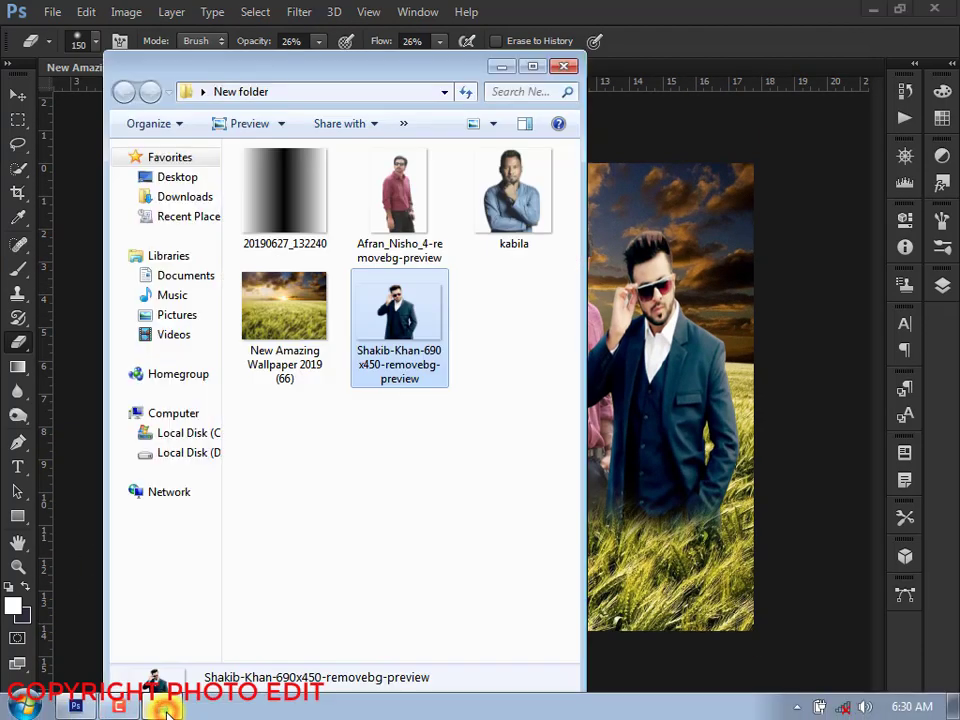
pyautogui.click(310, 235)
pyautogui.moveTo(279, 182); pyautogui.dragTo(677, 352)
pyautogui.moveTo(722, 147); pyautogui.dragTo(722, 665)
pyautogui.moveTo(663, 397); pyautogui.dragTo(797, 567)
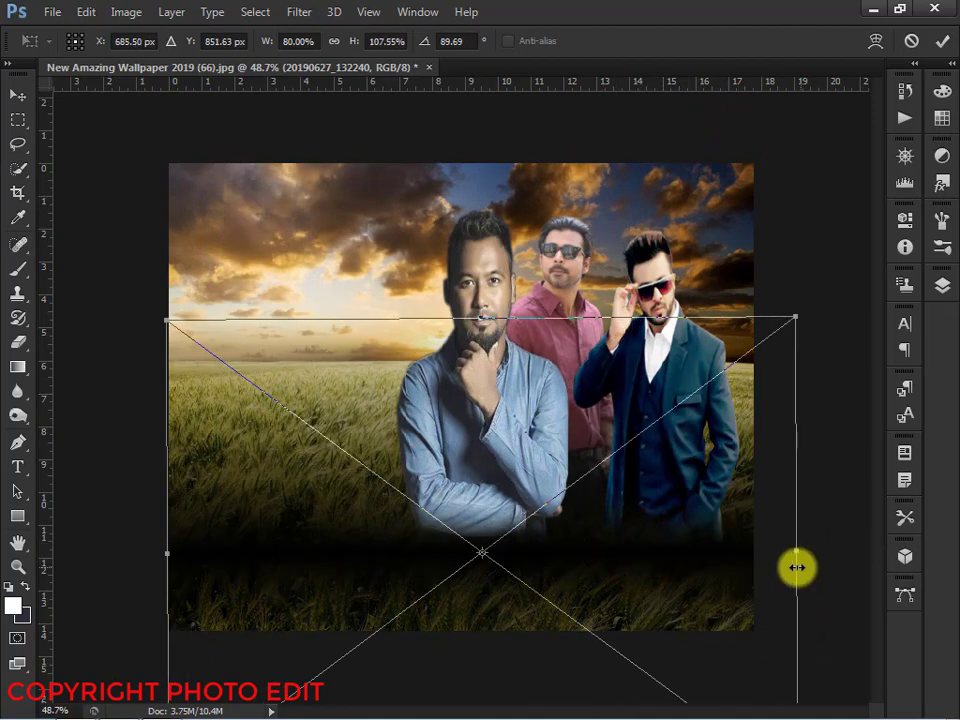
# Move the gradient down, stretch it to 94.19% width so its dark part shades the lower wheat, and commit the placement
pyautogui.moveTo(703, 551); pyautogui.dragTo(715, 605)
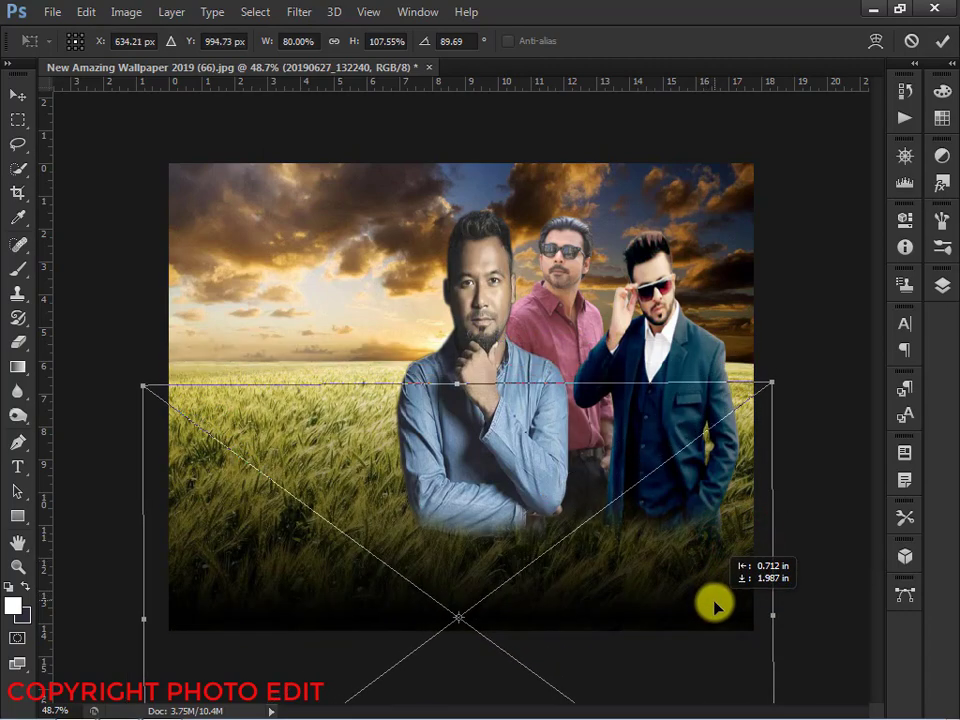
pyautogui.scroll(-2, 456, 381)
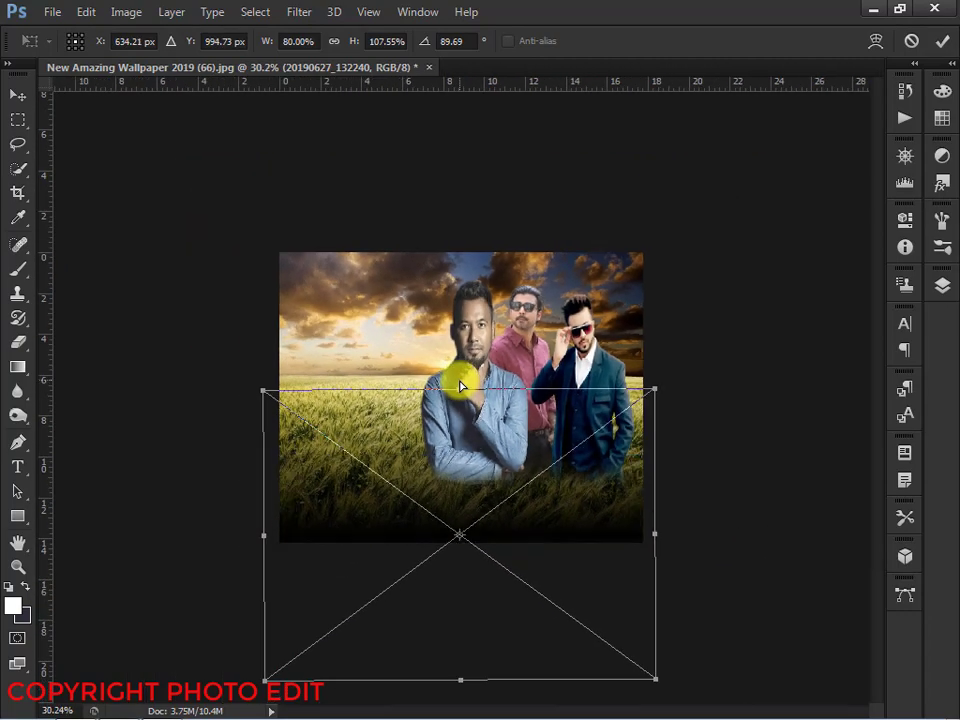
pyautogui.moveTo(459, 388); pyautogui.dragTo(459, 338)
pyautogui.moveTo(463, 414); pyautogui.dragTo(472, 453)
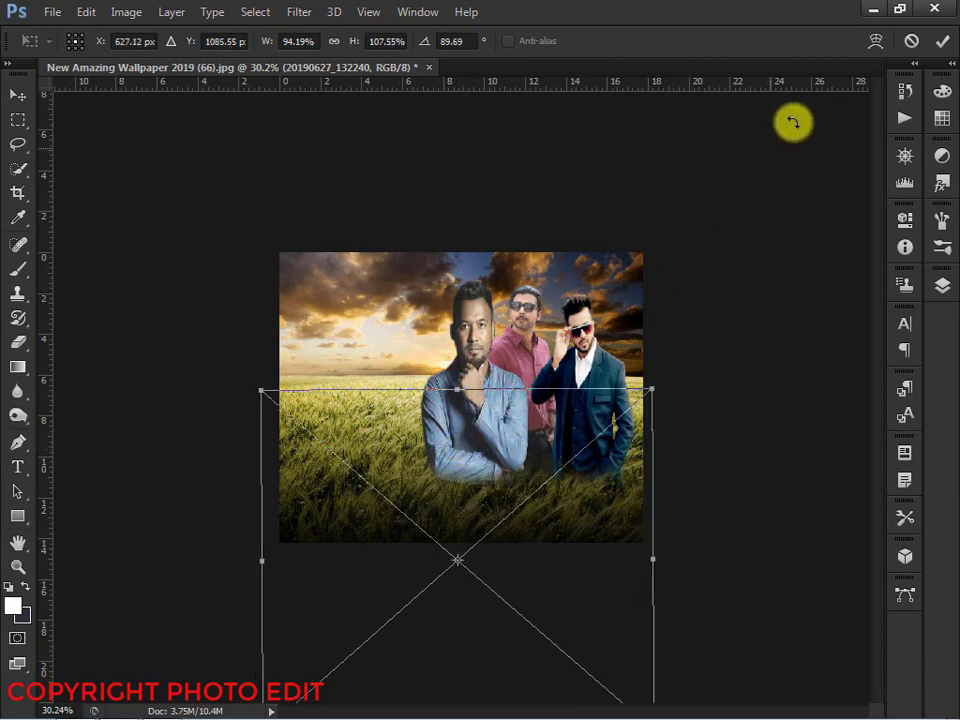
pyautogui.click(946, 44)
pyautogui.press('e')
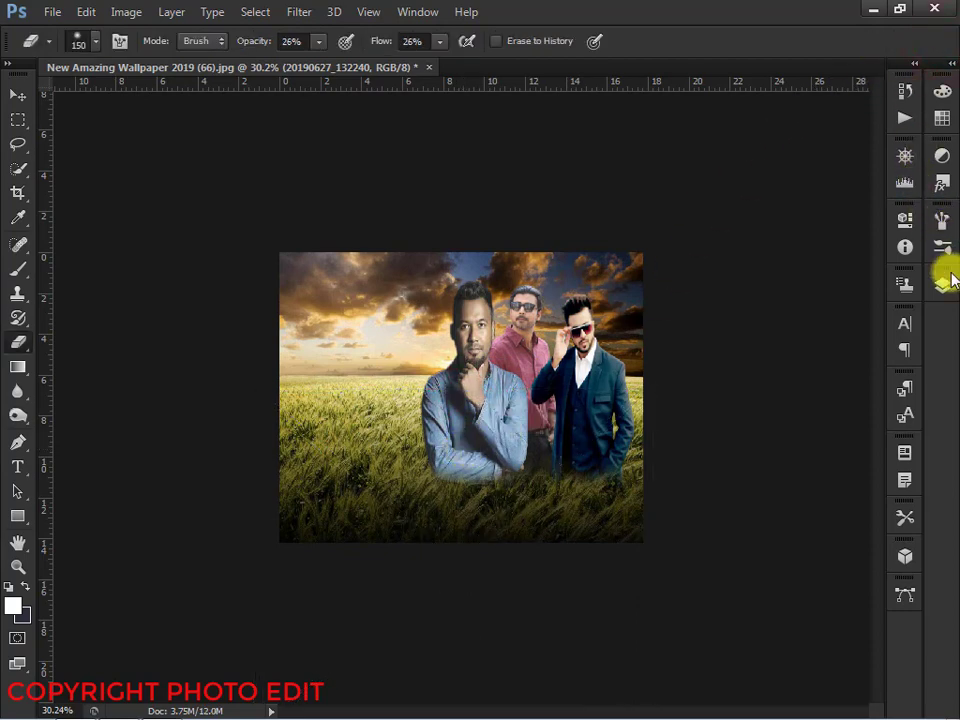
# Move the 20190627_132240 layer to the top of the ACTOR group and add a Color Overlay effect to it
pyautogui.click(943, 283)
pyautogui.moveTo(855, 467); pyautogui.dragTo(851, 396)
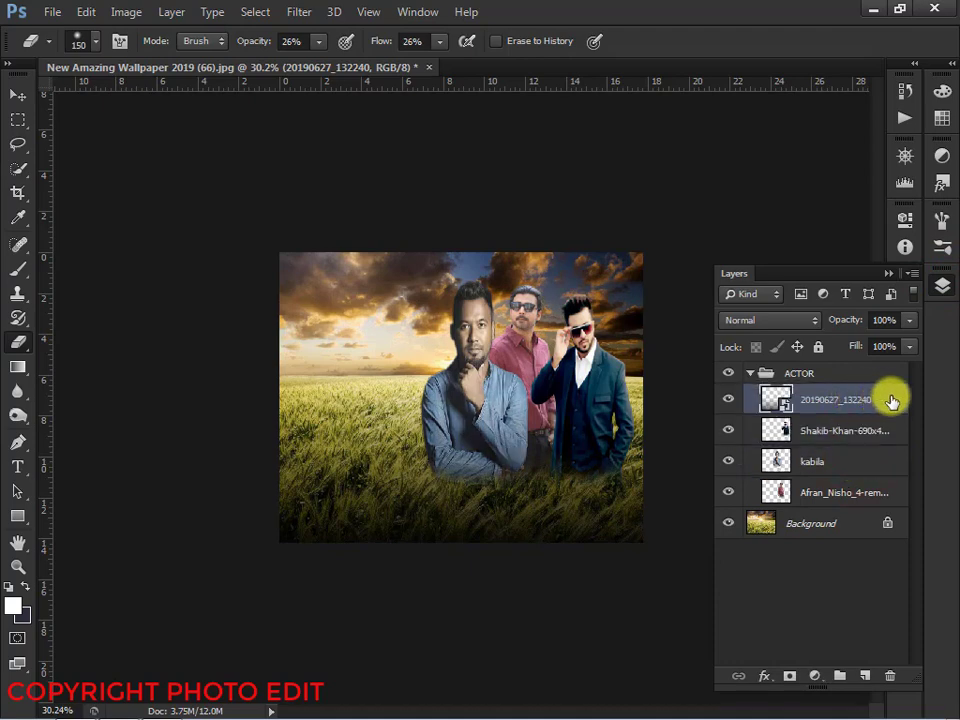
pyautogui.rightClick(892, 401)
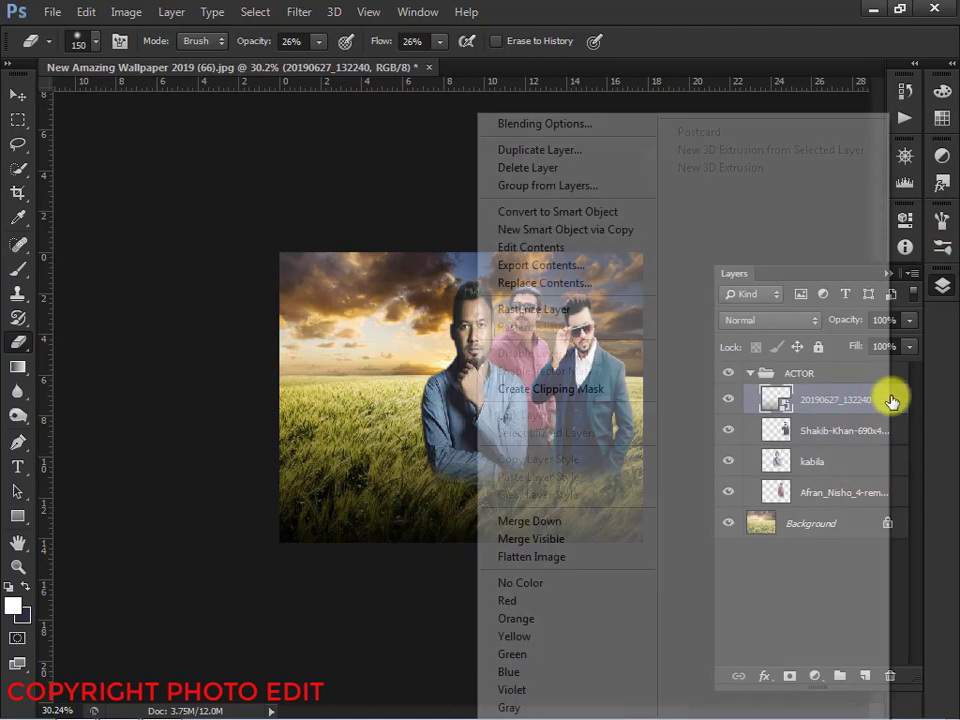
pyautogui.click(623, 129)
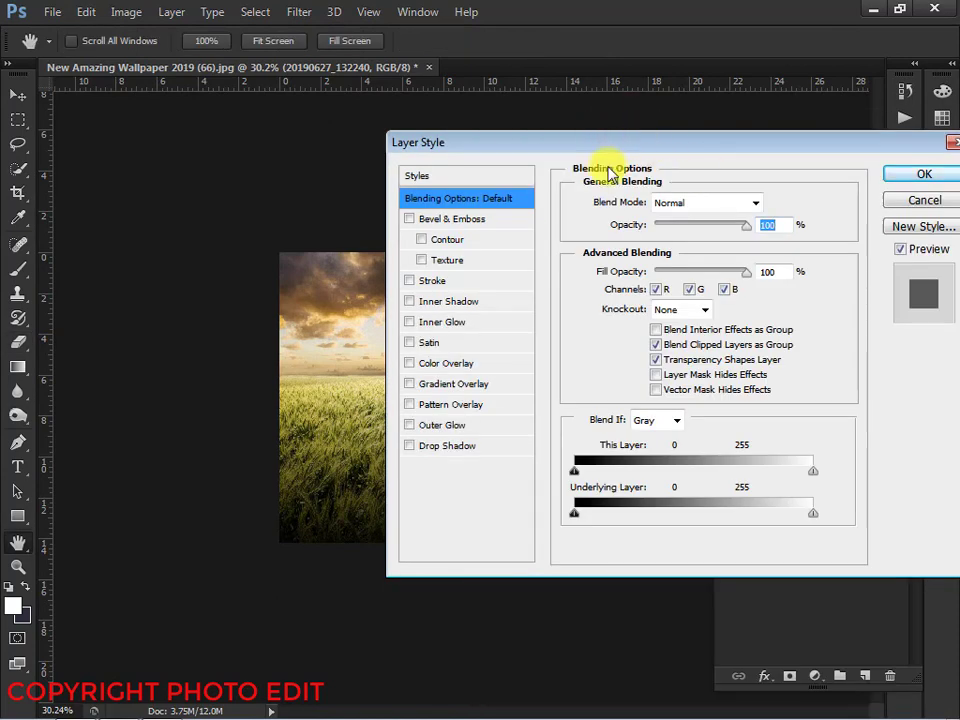
pyautogui.click(440, 372)
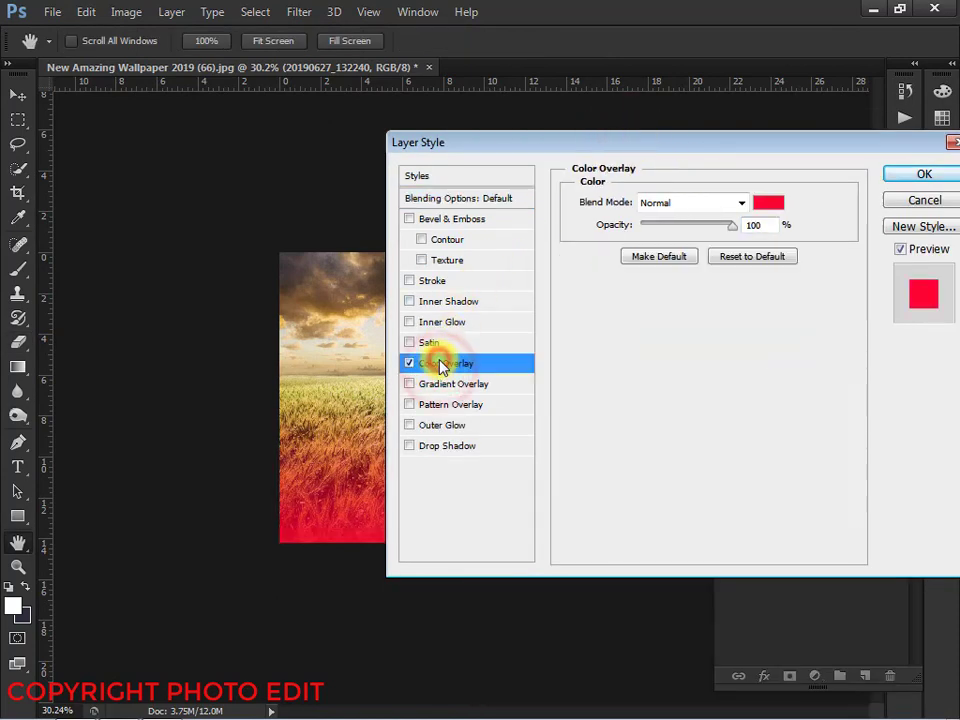
# Set the gradient layer's overlay colour to the green 33ff66 and apply the layer style
pyautogui.click(770, 204)
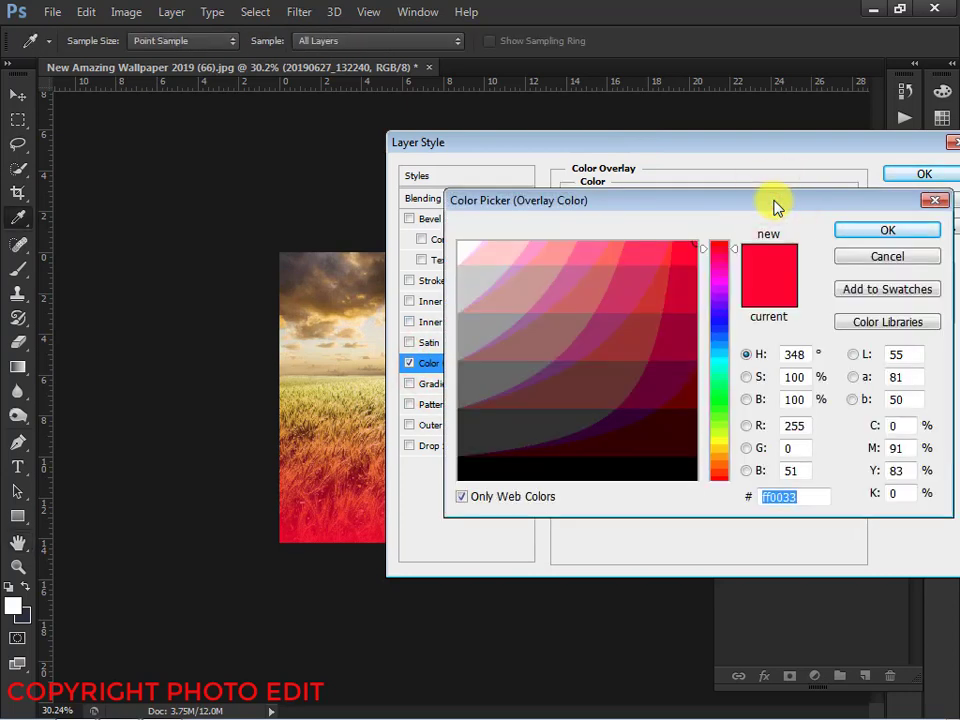
pyautogui.click(714, 383)
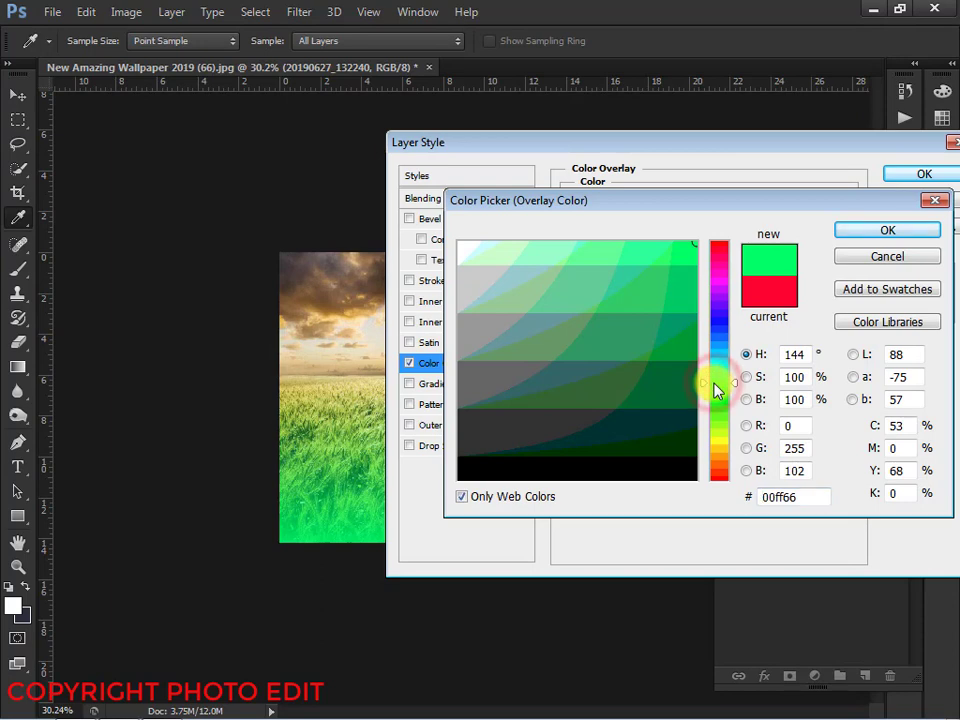
pyautogui.moveTo(714, 384); pyautogui.dragTo(714, 391)
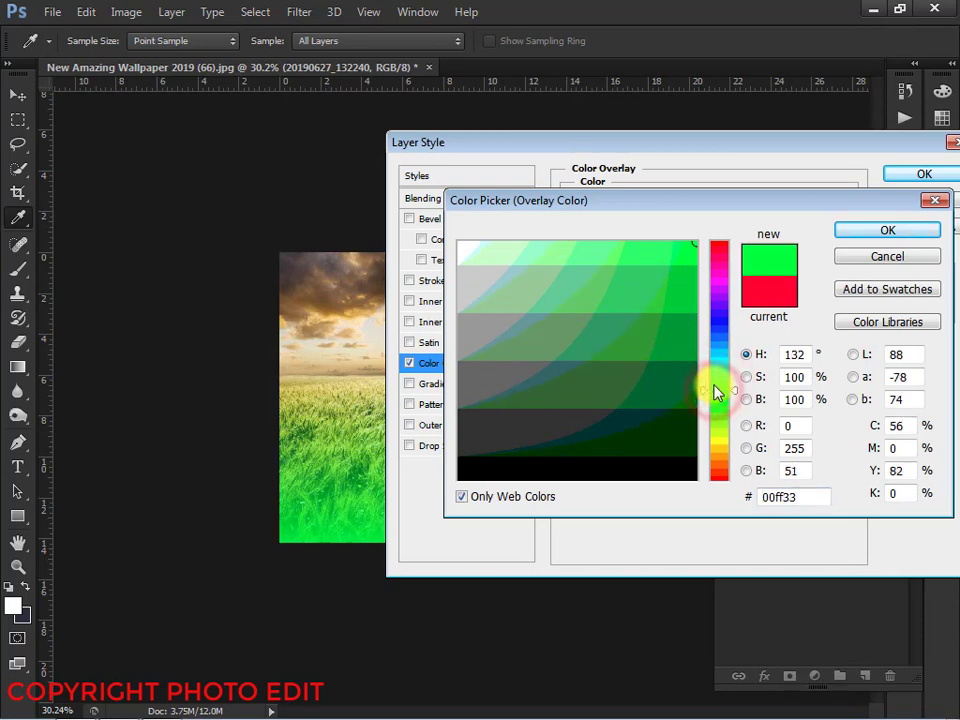
pyautogui.click(668, 244)
pyautogui.click(667, 250)
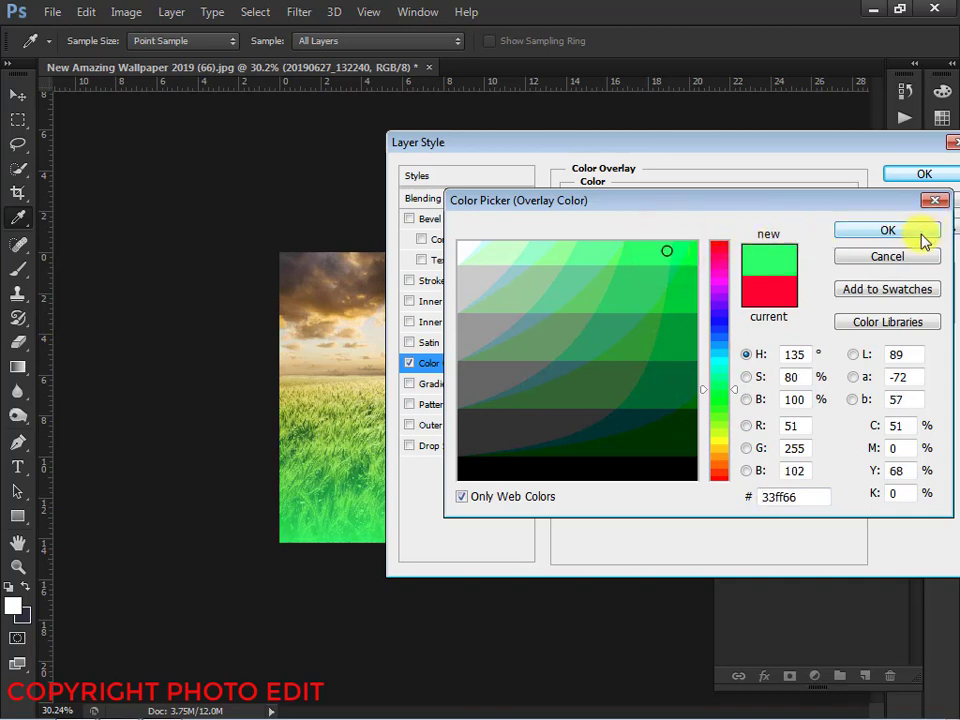
pyautogui.moveTo(801, 503); pyautogui.dragTo(737, 503)
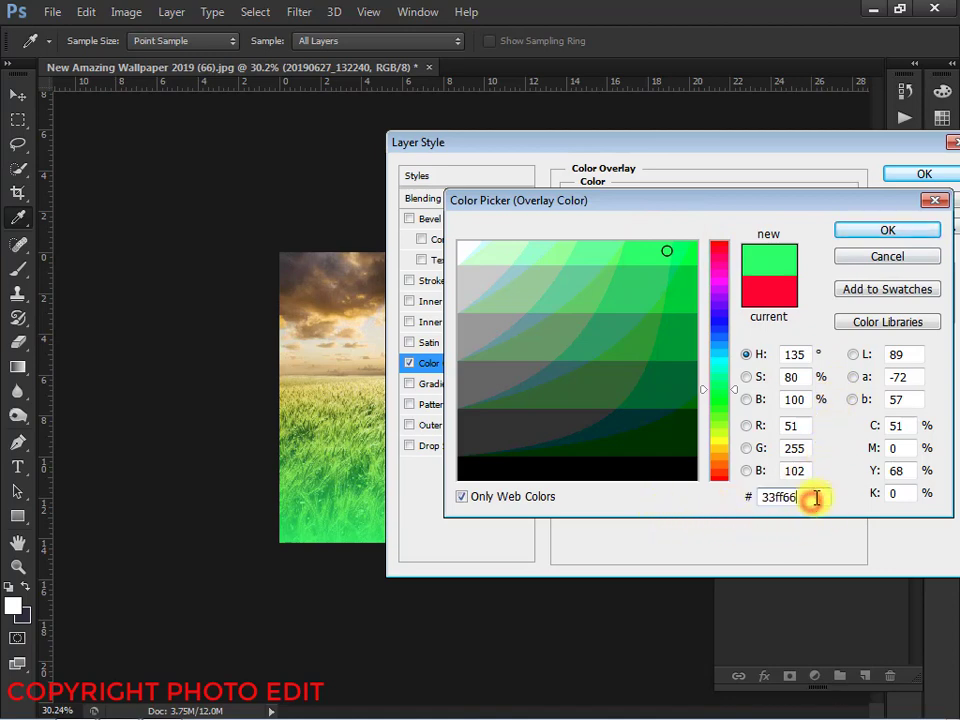
pyautogui.click(882, 232)
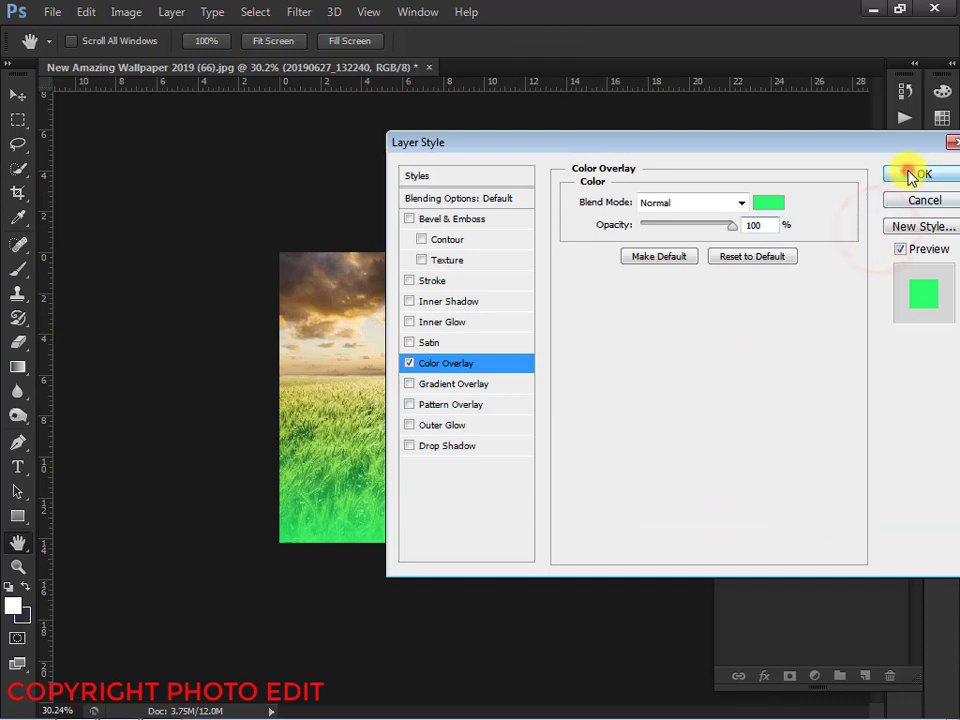
pyautogui.click(913, 175)
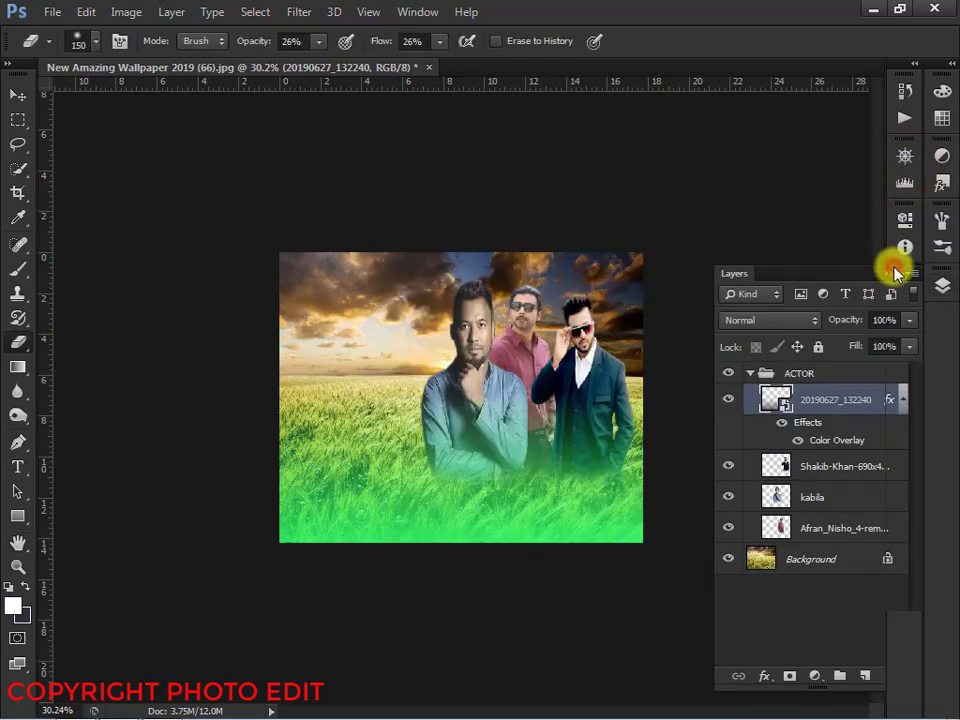
pyautogui.click(895, 272)
pyautogui.scroll(3, 439, 419)
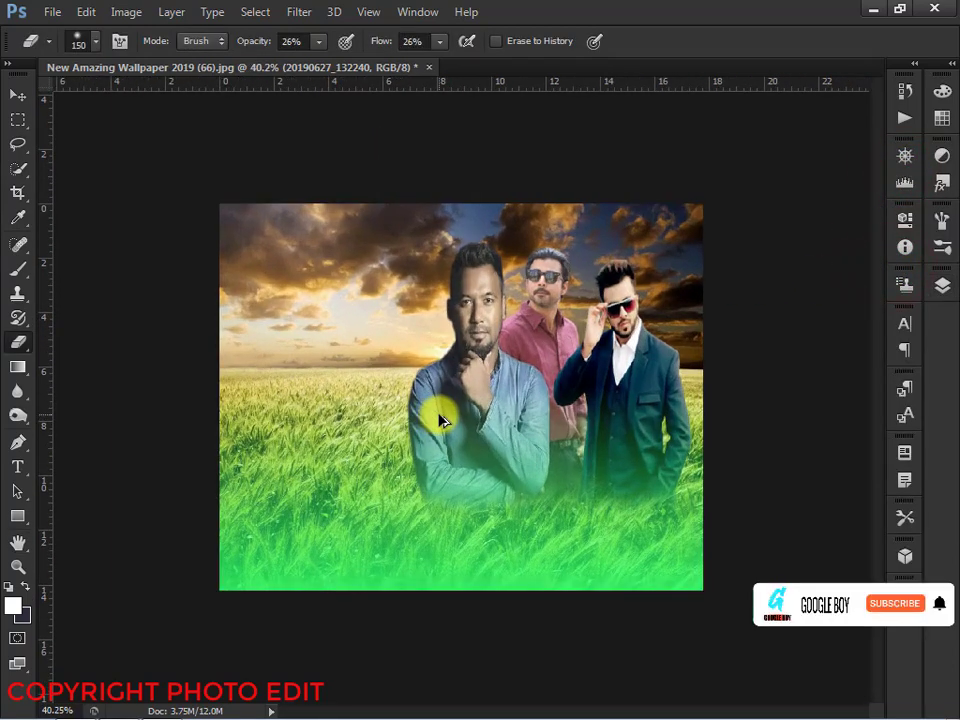
pyautogui.scroll(1, 441, 420)
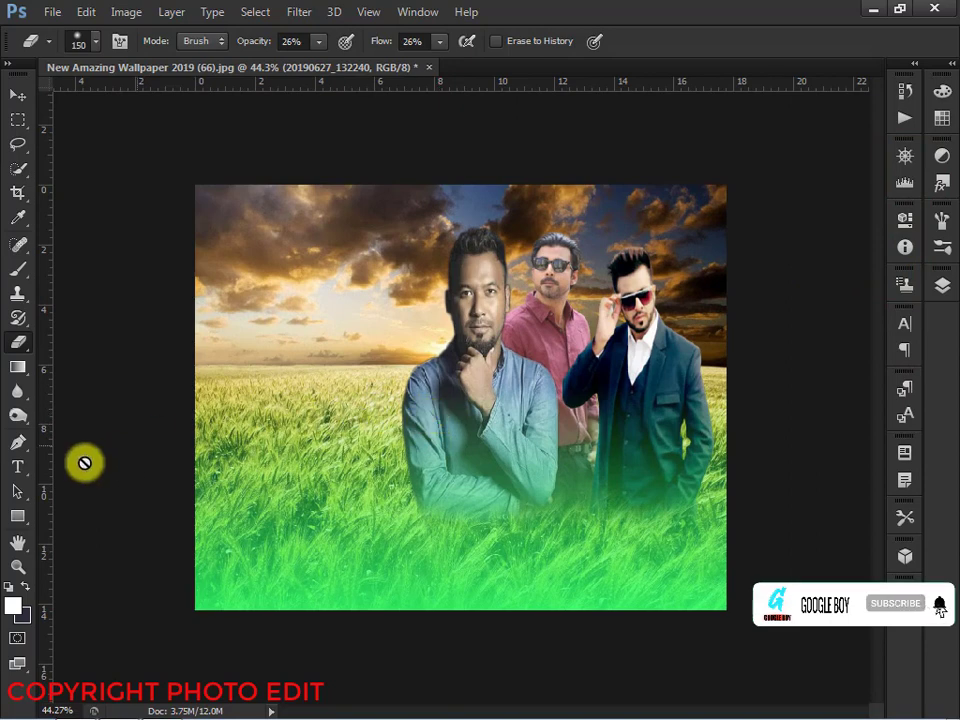
# Set the text size to 36 pt and draw a wide text box over the sky beside the denim-shirted man's head
pyautogui.click(17, 467)
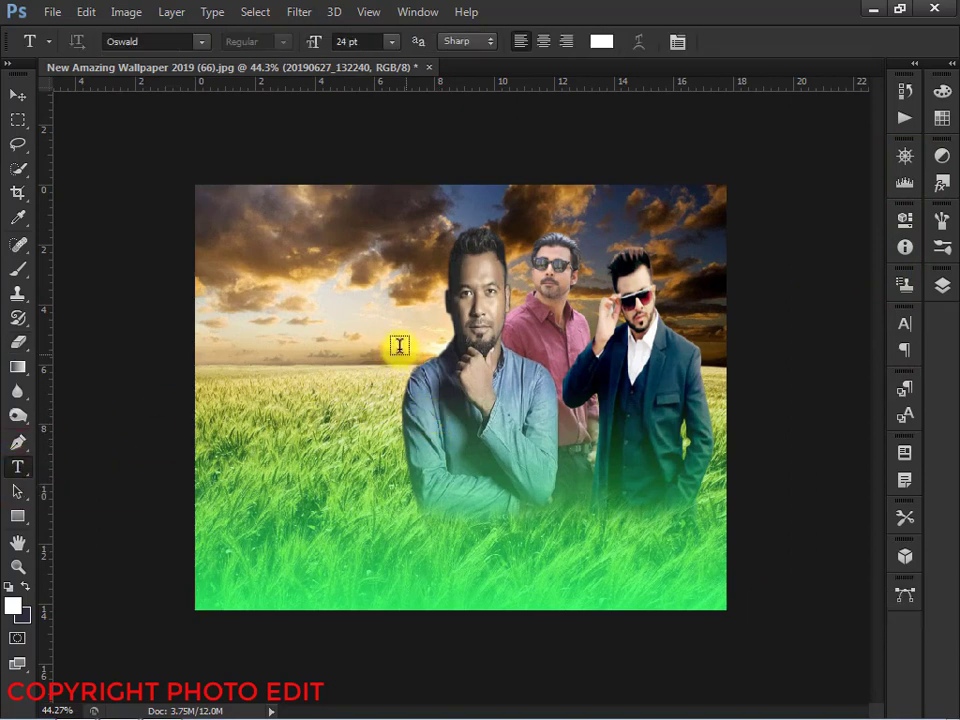
pyautogui.click(392, 40)
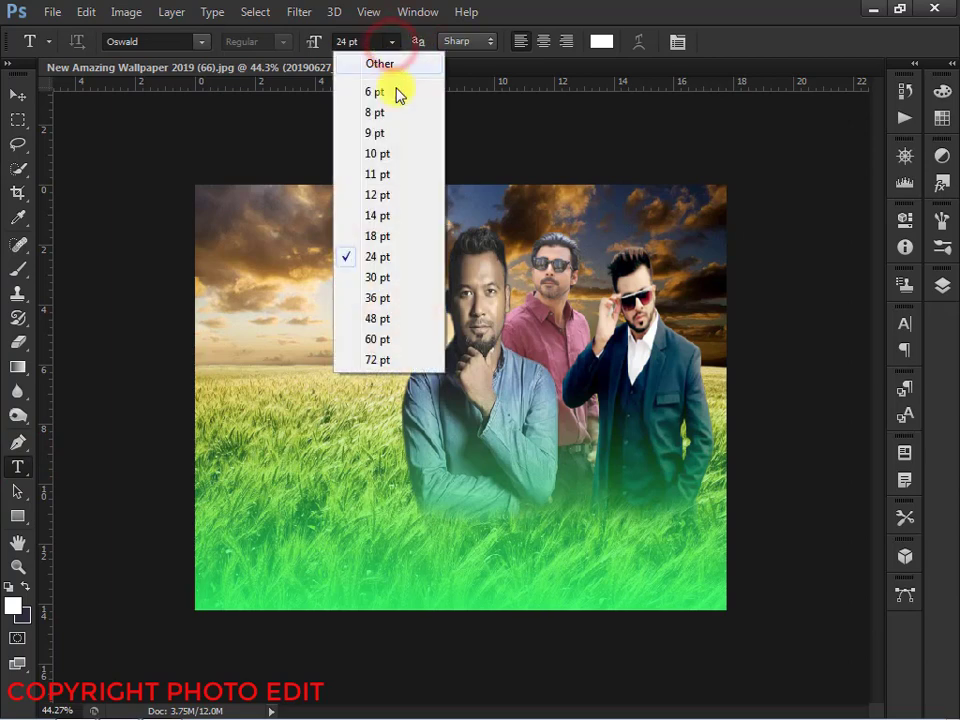
pyautogui.click(388, 299)
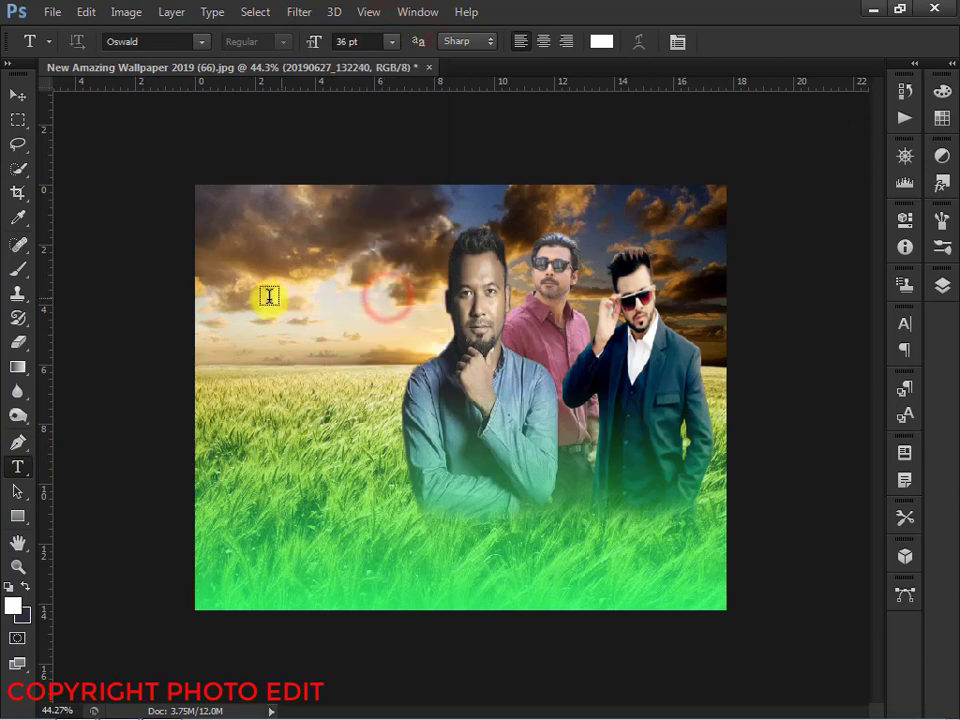
pyautogui.moveTo(204, 272); pyautogui.dragTo(396, 304)
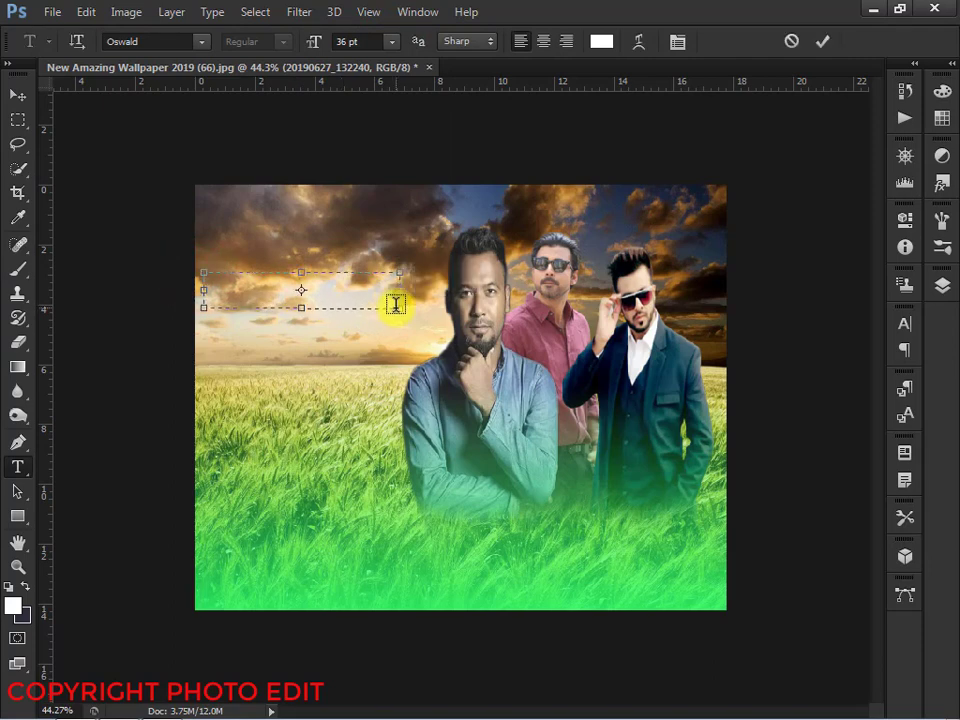
# Set the text colour to the orange ff6600
pyautogui.click(601, 41)
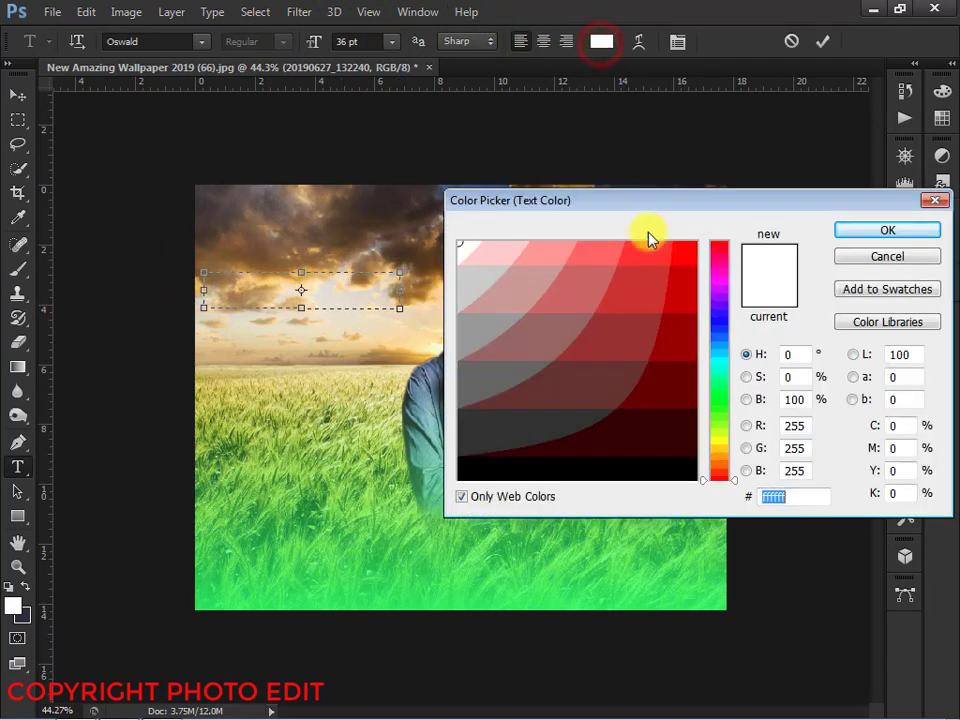
pyautogui.click(780, 497)
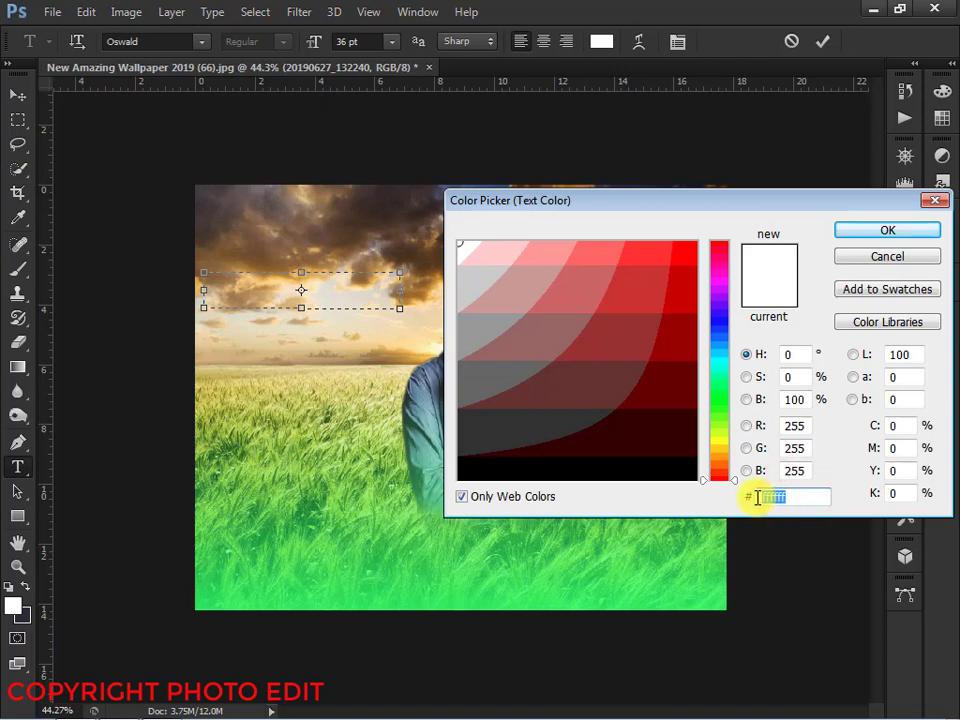
pyautogui.press('BackSpace')
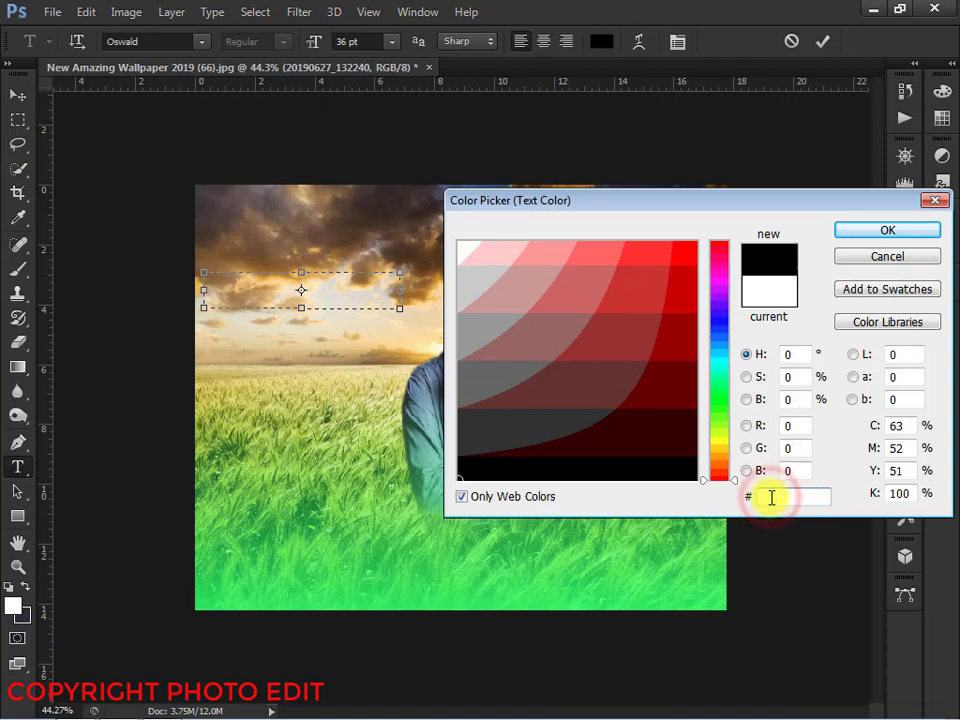
pyautogui.write('ff')
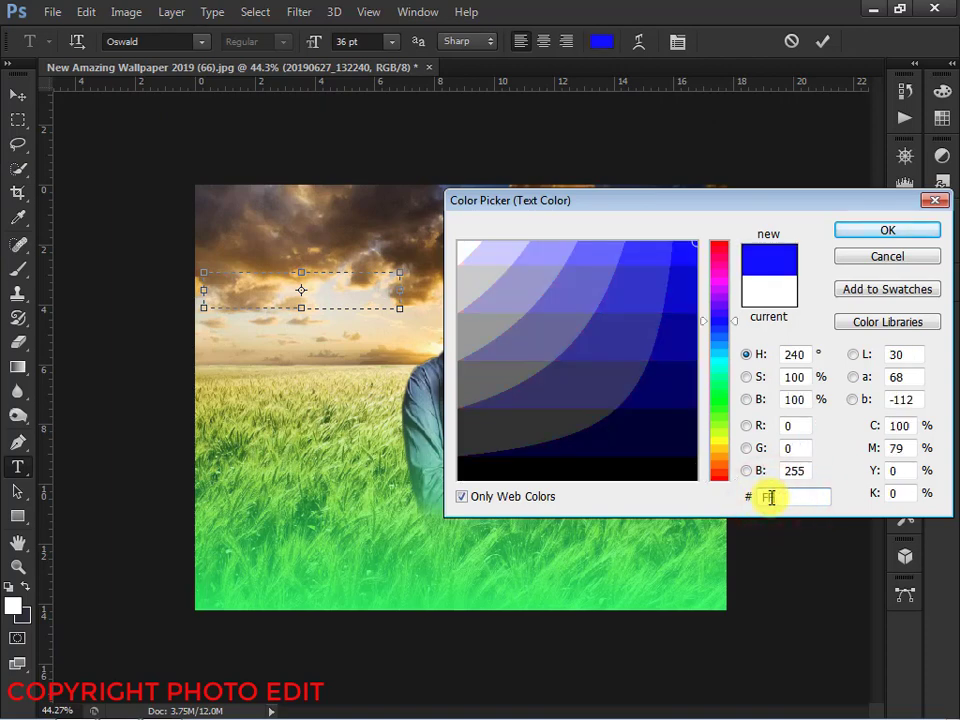
pyautogui.write('66')
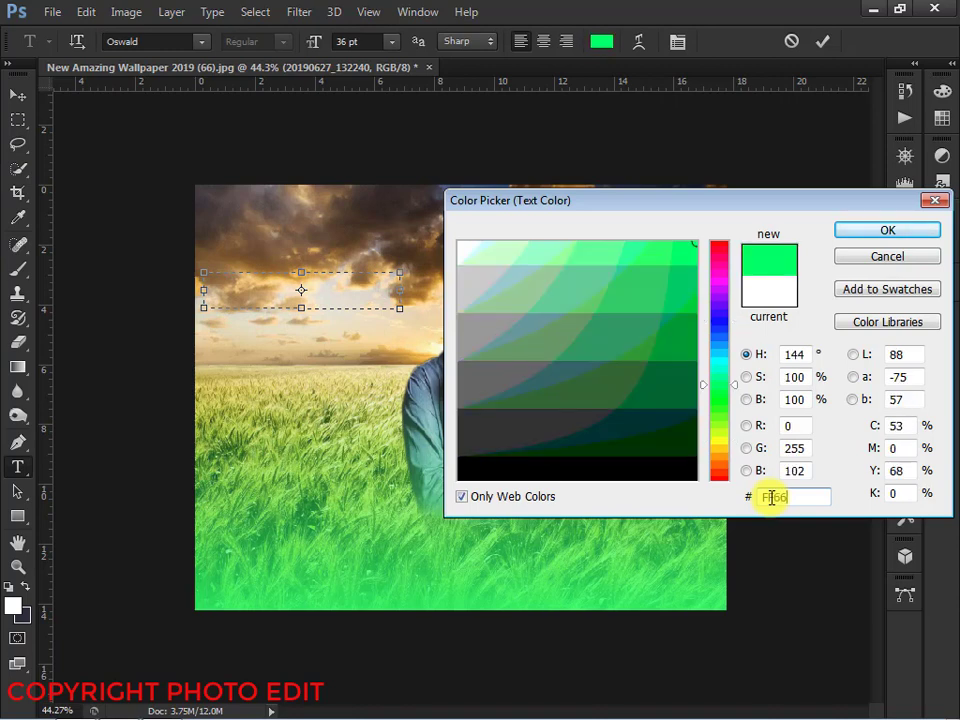
pyautogui.write('00')
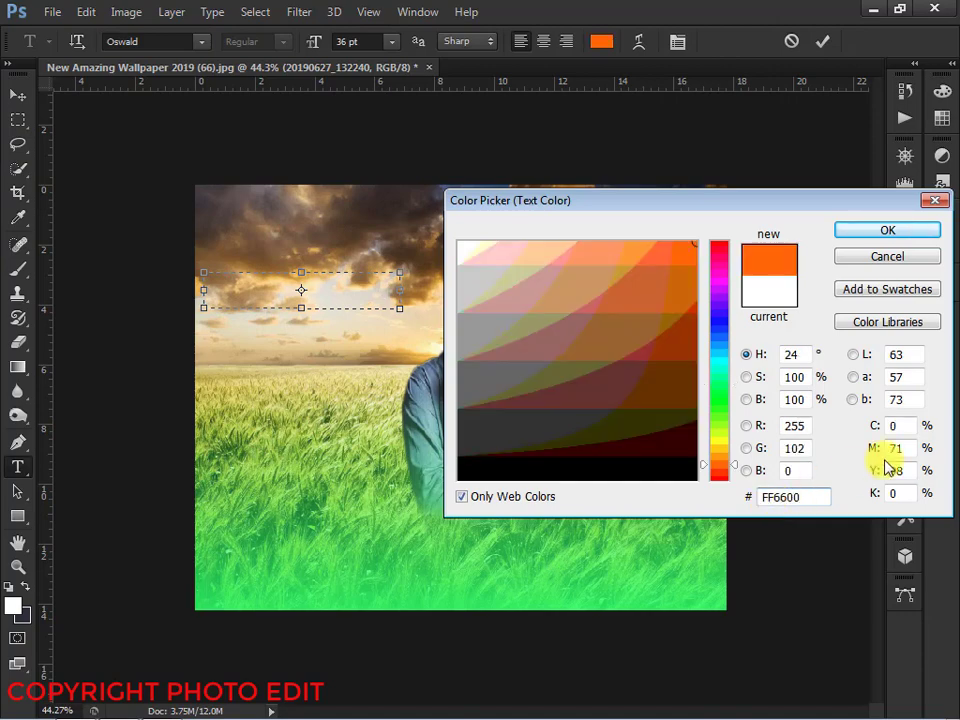
pyautogui.click(887, 231)
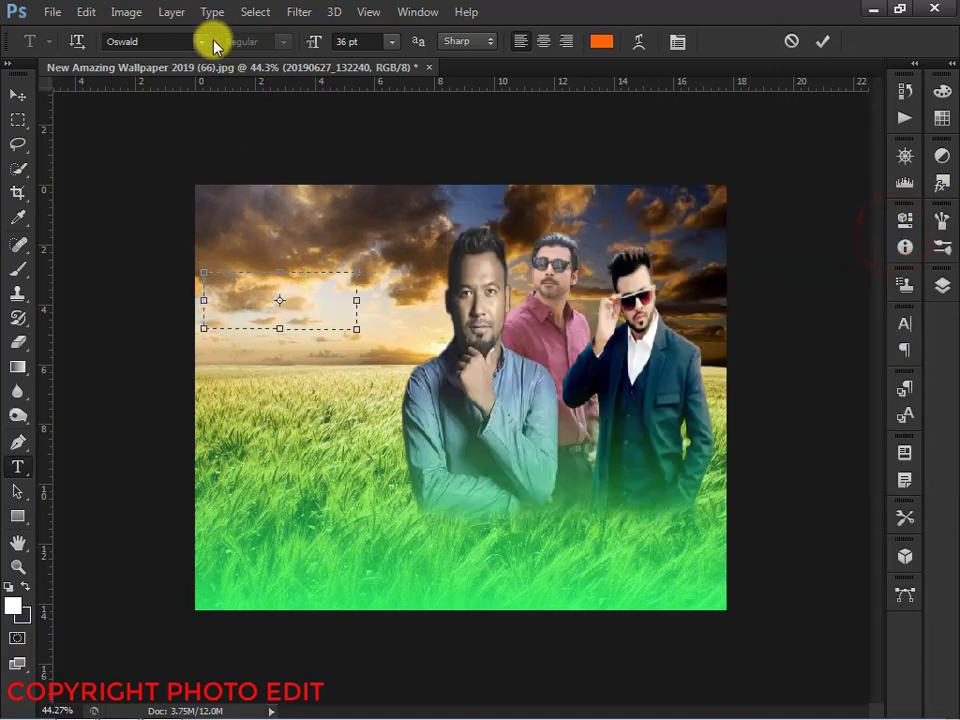
# Enter IMPOSSIBLE in Source Sans Pro (OT1), scale it to about 70 pt low in the sky, and commit the text
pyautogui.click(202, 40)
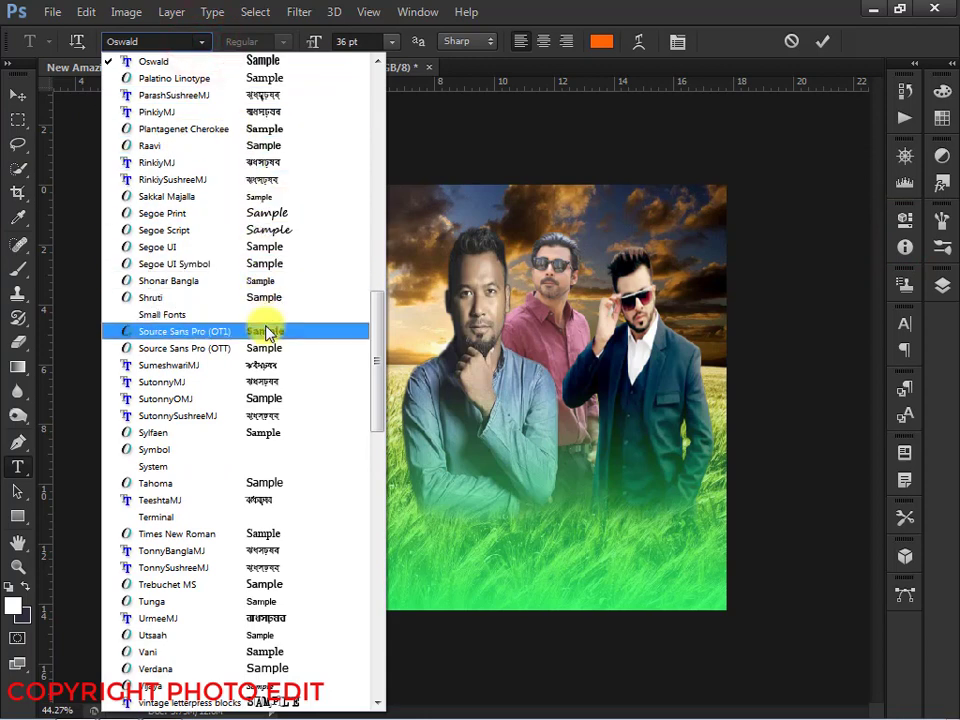
pyautogui.click(268, 331)
pyautogui.write('rvu')
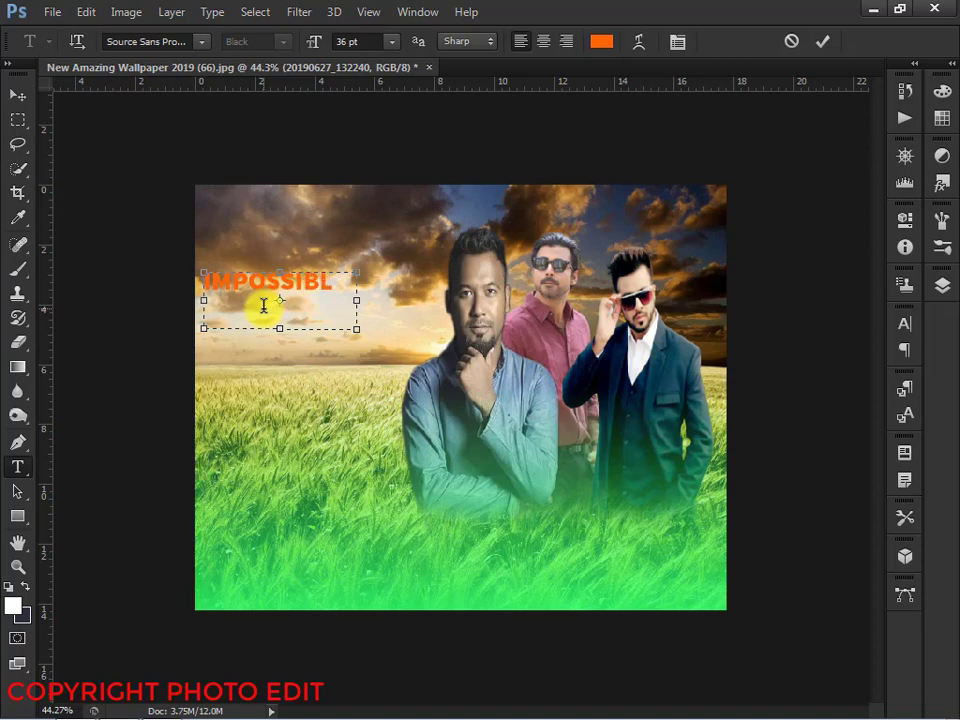
pyautogui.moveTo(293, 296); pyautogui.dragTo(381, 354)
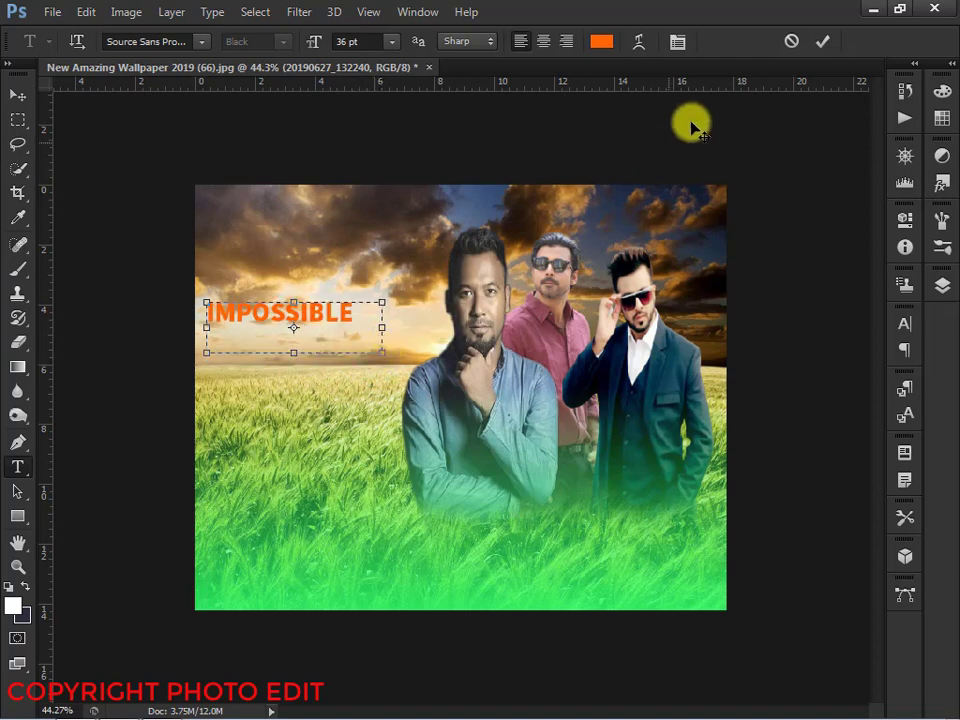
pyautogui.click(822, 41)
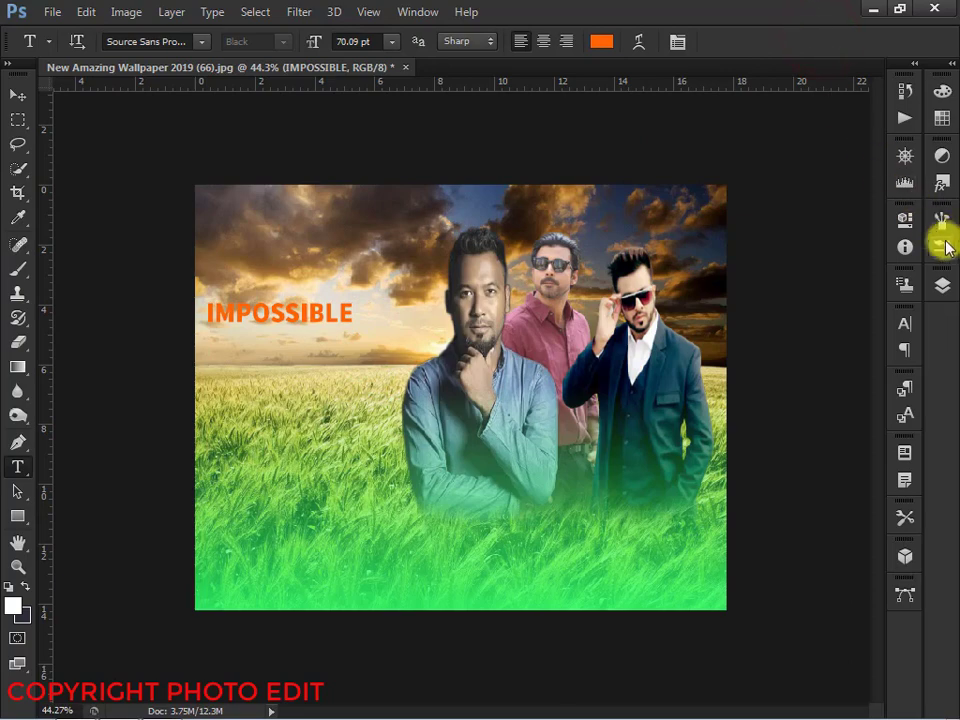
# Add a Stroke effect with its default settings to the IMPOSSIBLE text layer
pyautogui.click(942, 284)
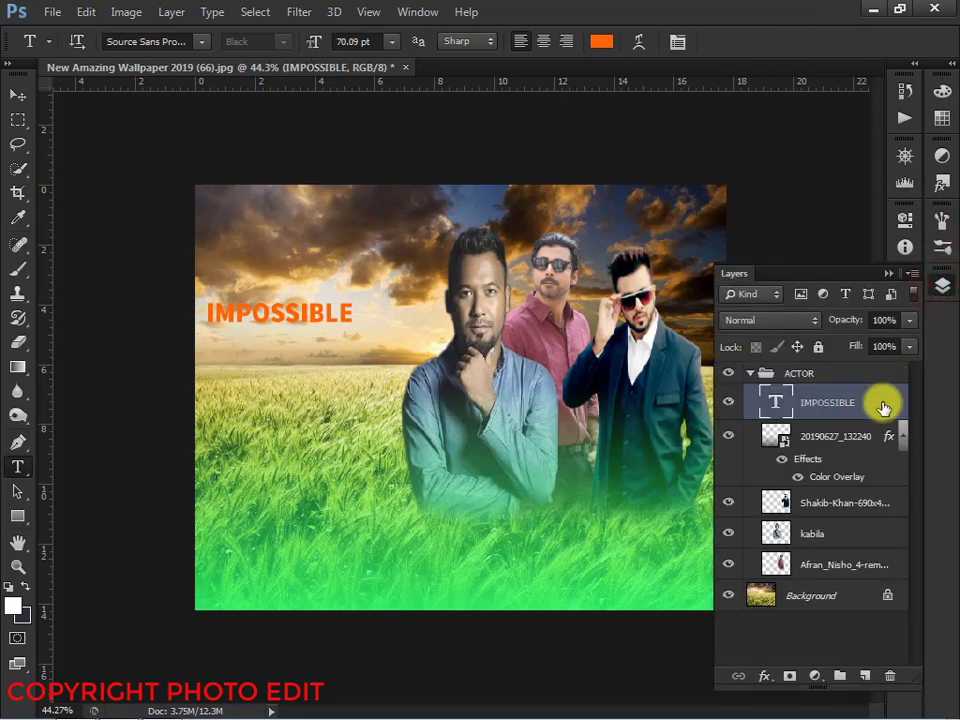
pyautogui.rightClick(883, 407)
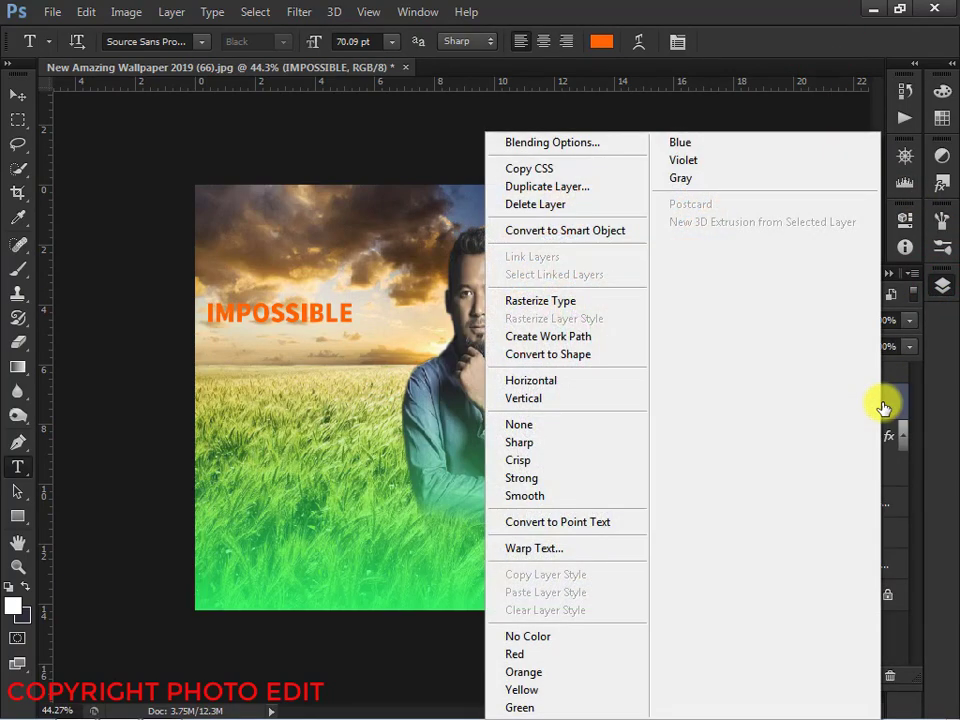
pyautogui.click(605, 146)
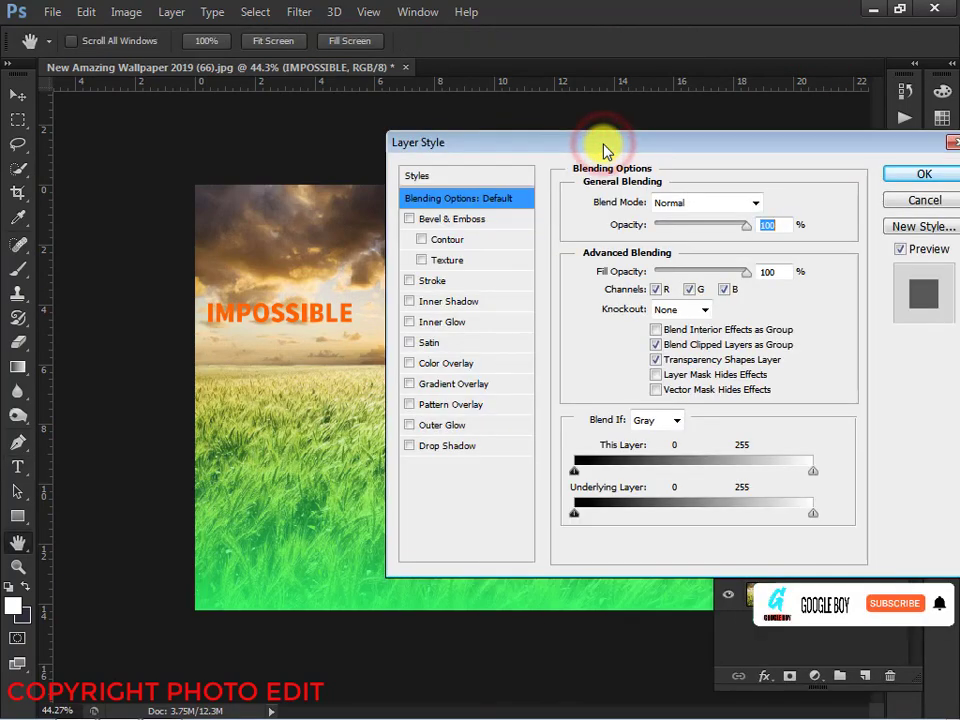
pyautogui.click(409, 281)
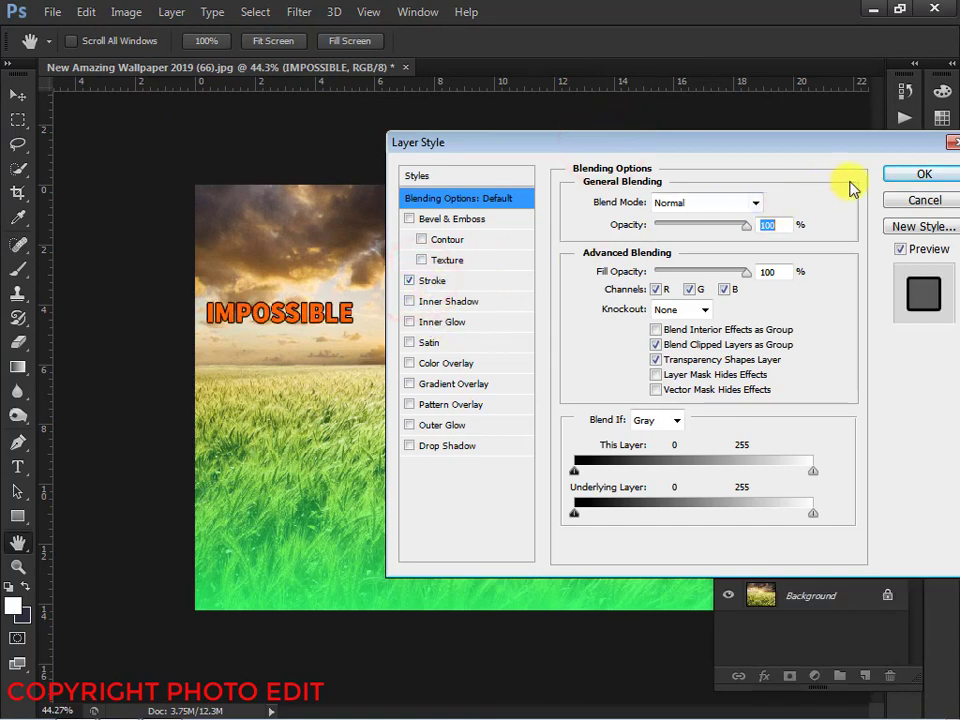
pyautogui.click(928, 176)
pyautogui.click(884, 280)
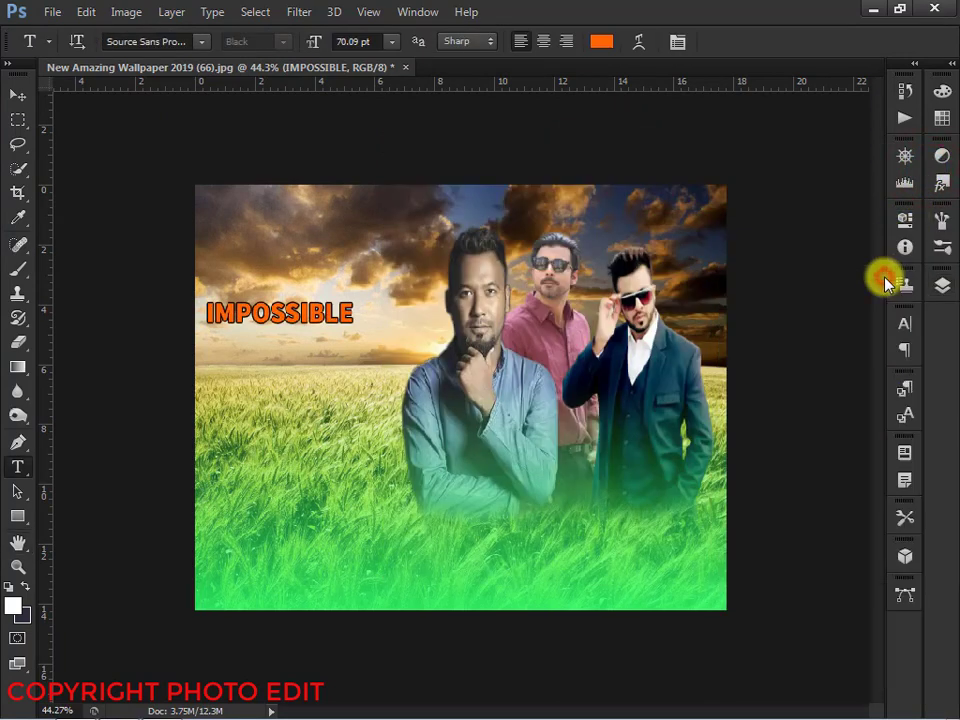
# Draw a new text box below IMPOSSIBLE, ending beside the denim-shirted man, and set its font to Impact
pyautogui.click(17, 466)
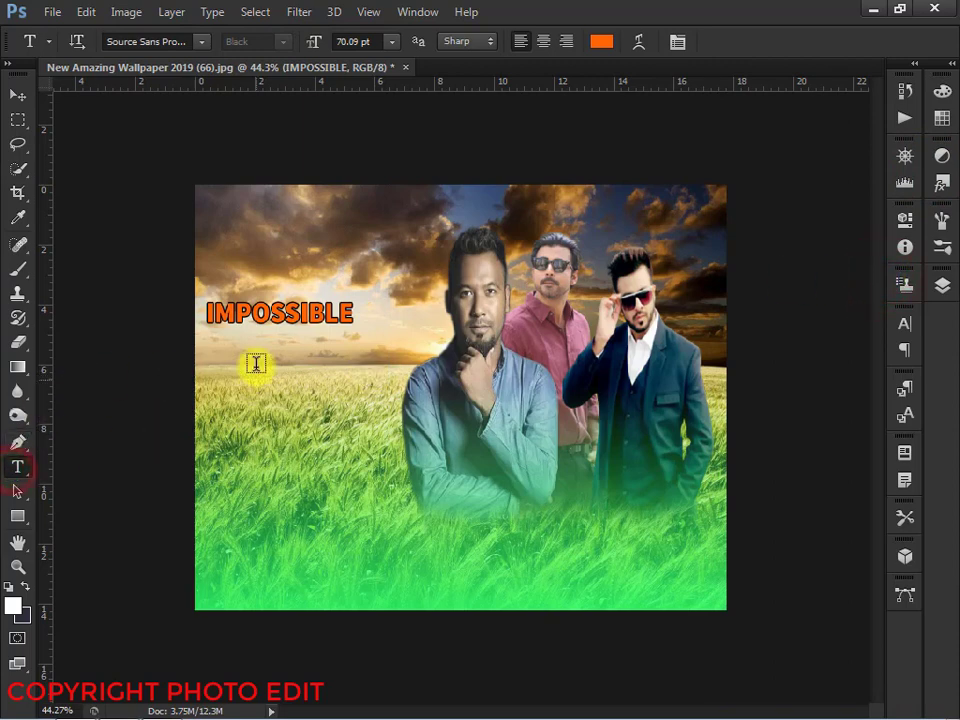
pyautogui.moveTo(204, 364); pyautogui.dragTo(394, 440)
pyautogui.click(205, 41)
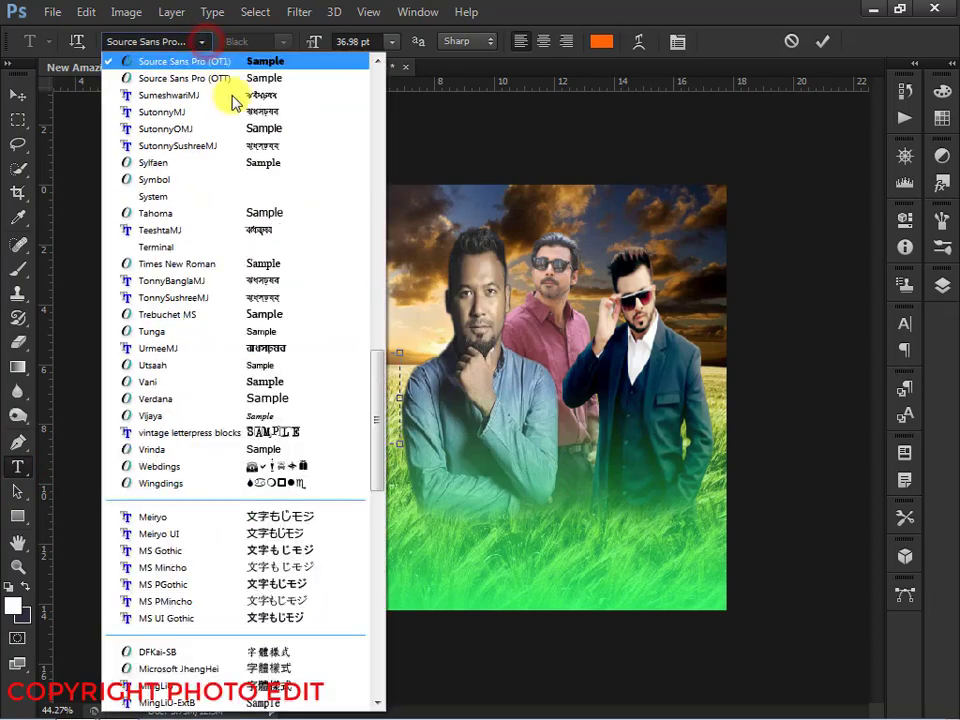
pyautogui.scroll(1, 259, 335)
pyautogui.scroll(-5, 258, 345)
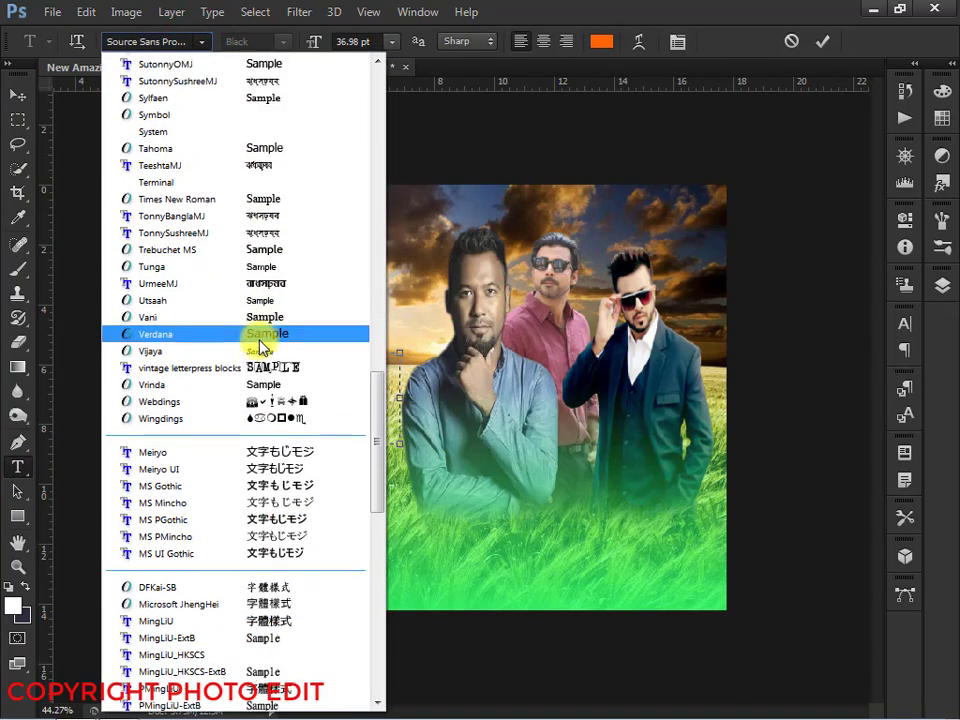
pyautogui.scroll(15, 259, 345)
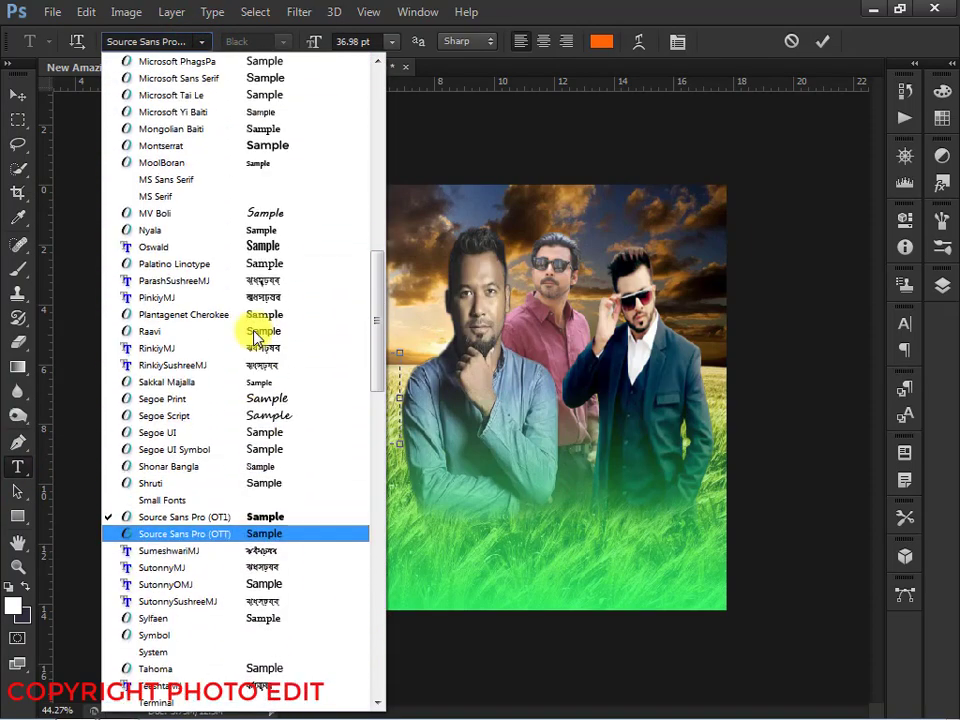
pyautogui.scroll(7, 255, 337)
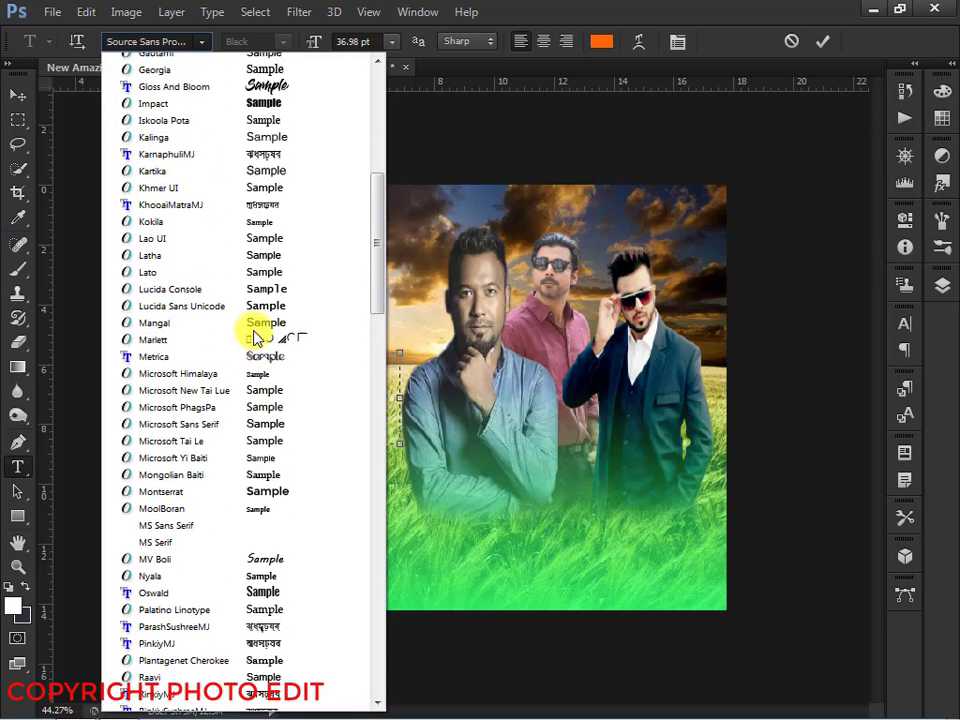
pyautogui.click(223, 118)
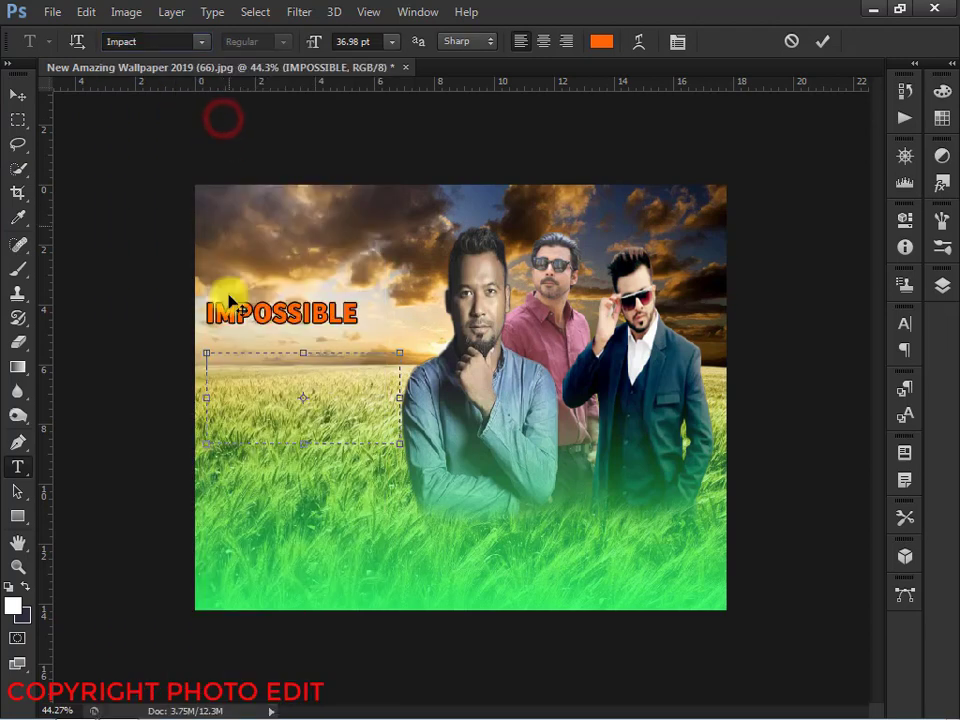
# Try out some text in the new box, clear it, and set the text size to 72 pt
pyautogui.click(257, 401)
pyautogui.write('EWRTDES')
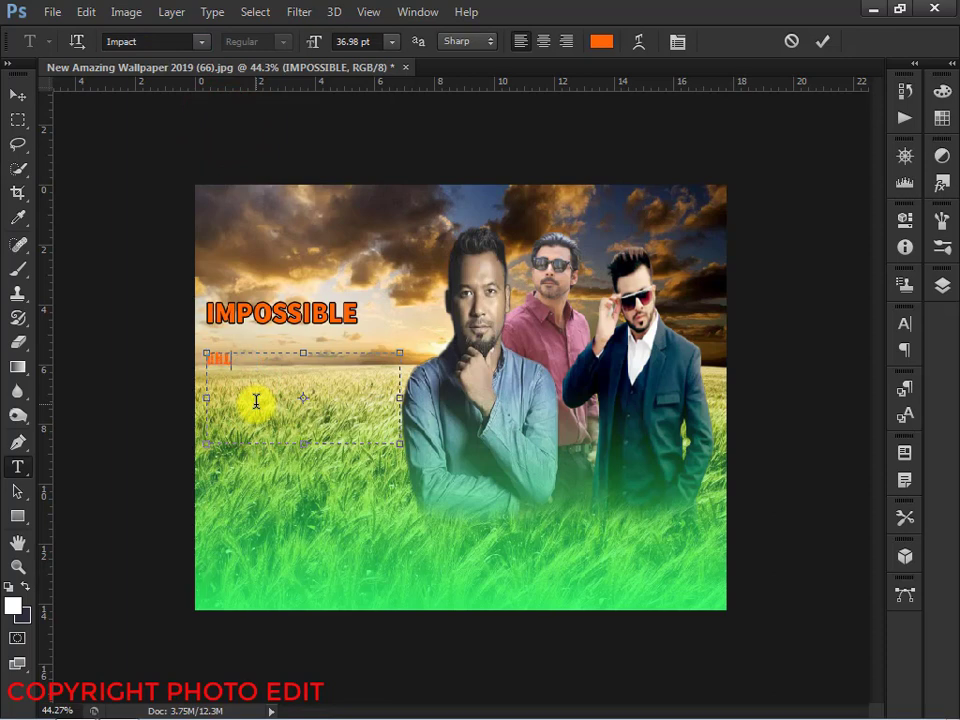
pyautogui.click(391, 41)
pyautogui.click(380, 358)
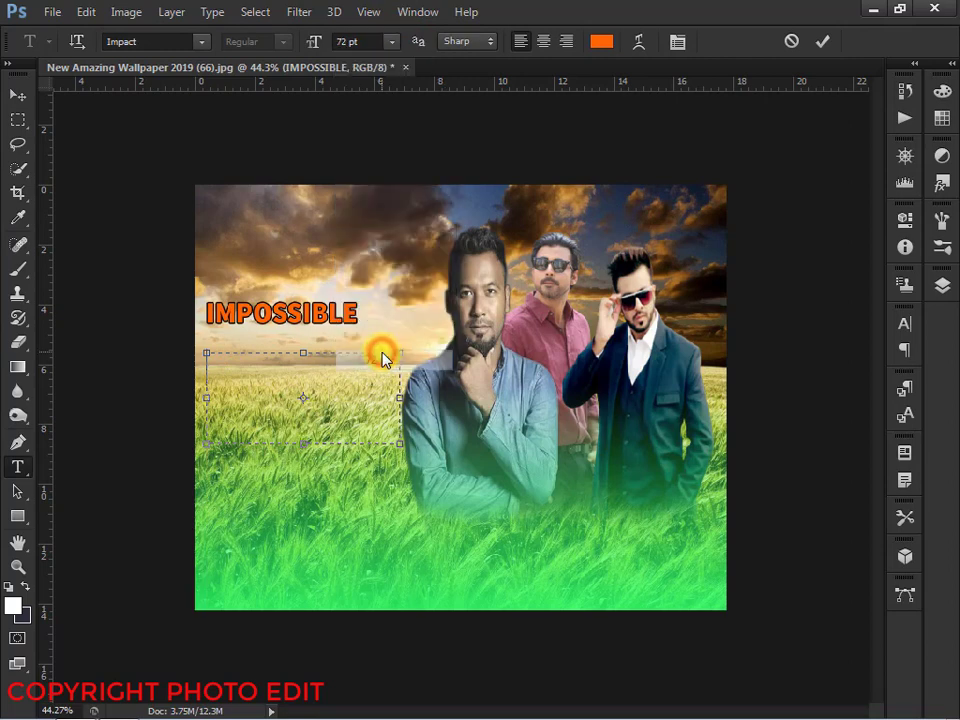
# Set the new text's colour to the dark grey 333333
pyautogui.click(601, 41)
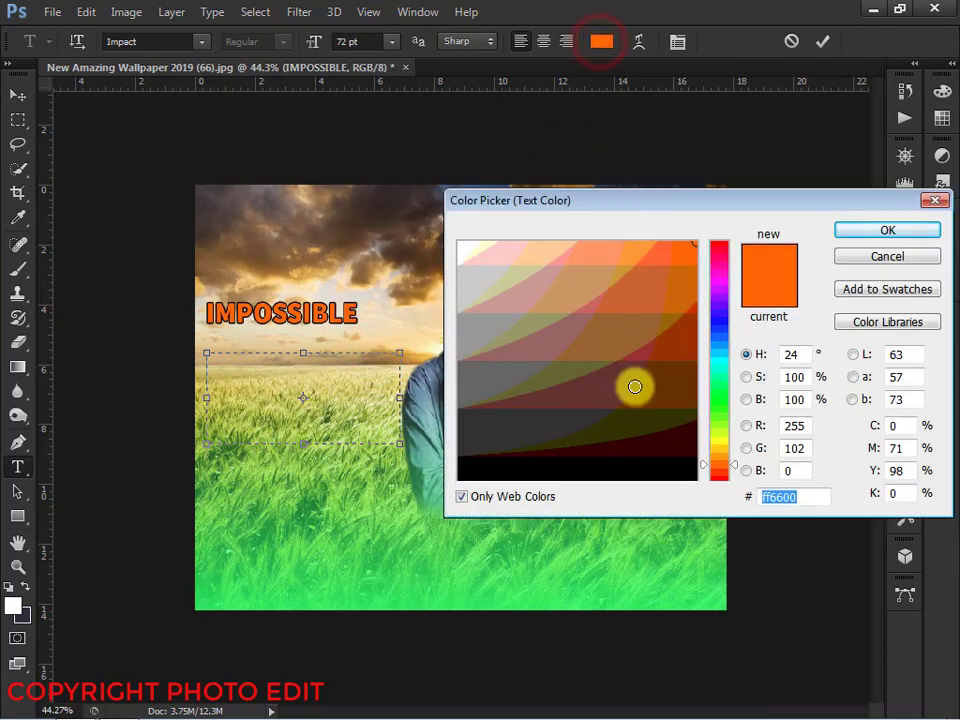
pyautogui.click(806, 496)
pyautogui.press('BackSpace')
pyautogui.press('BackSpace')
pyautogui.press('BackSpace')
pyautogui.press('BackSpace')
pyautogui.press('BackSpace')
pyautogui.press('BackSpace')
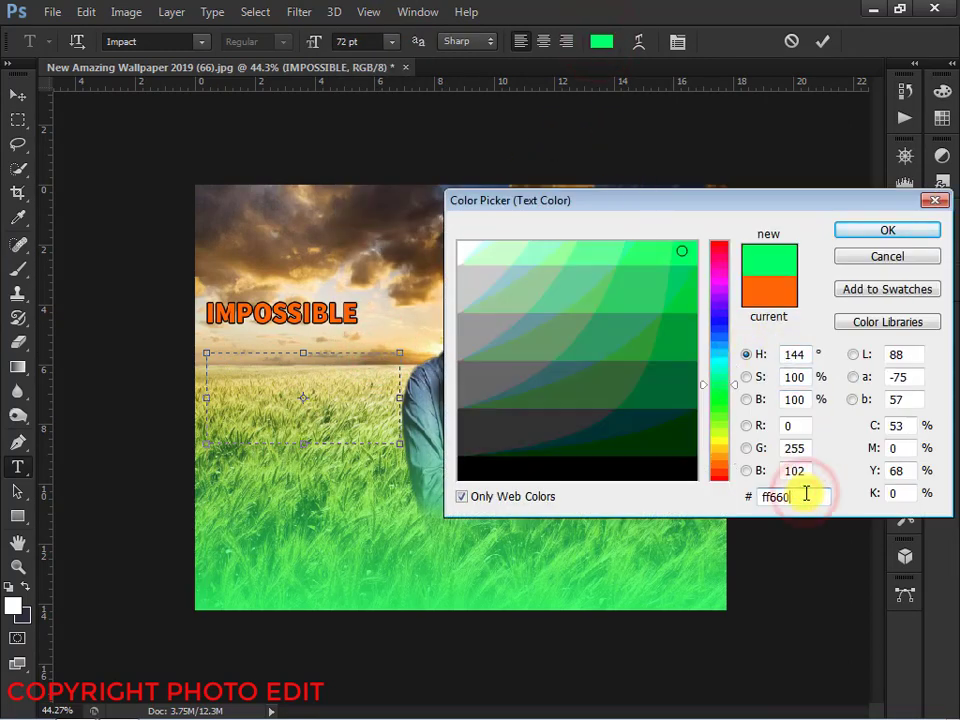
pyautogui.write('333333')
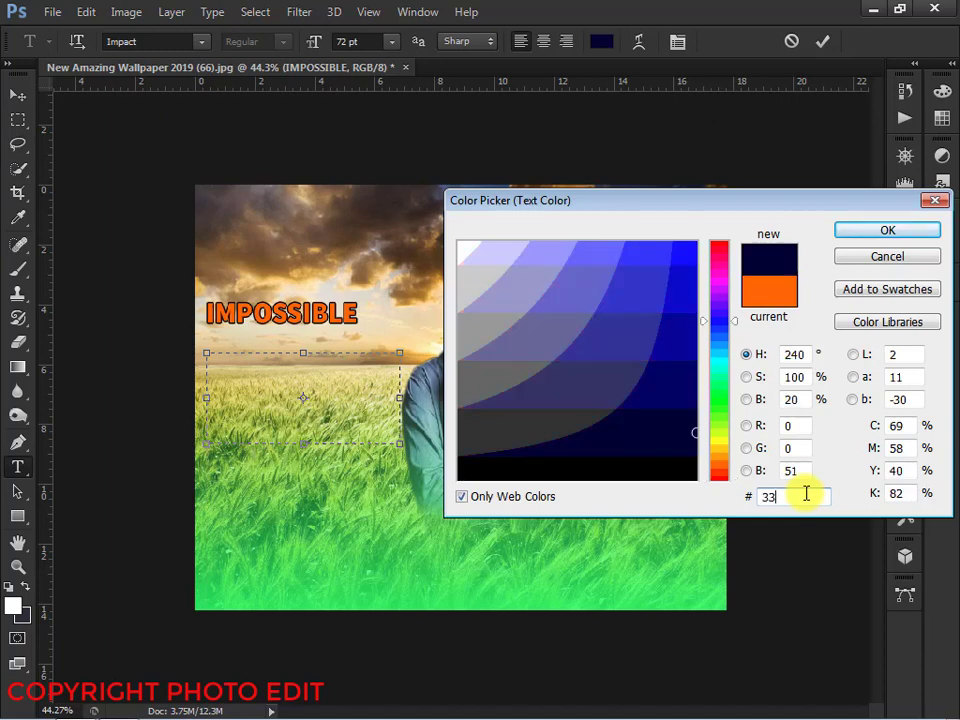
pyautogui.click(880, 229)
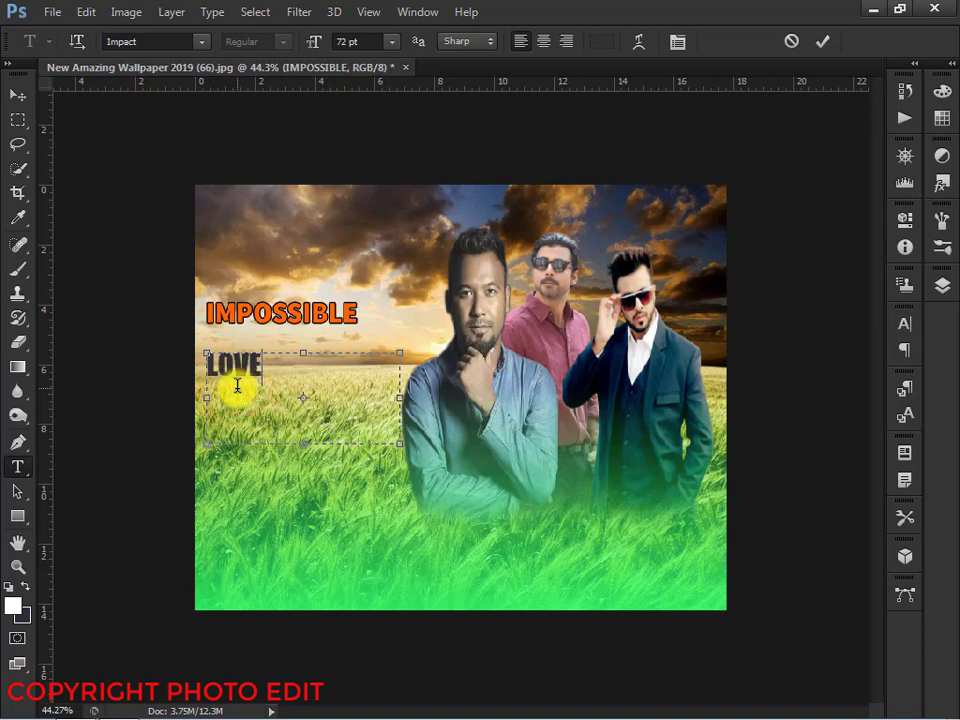
# Enter LOVE, scale it to about 237 pt, place it directly beneath IMPOSSIBLE, and commit the text
pyautogui.moveTo(403, 447); pyautogui.dragTo(519, 590)
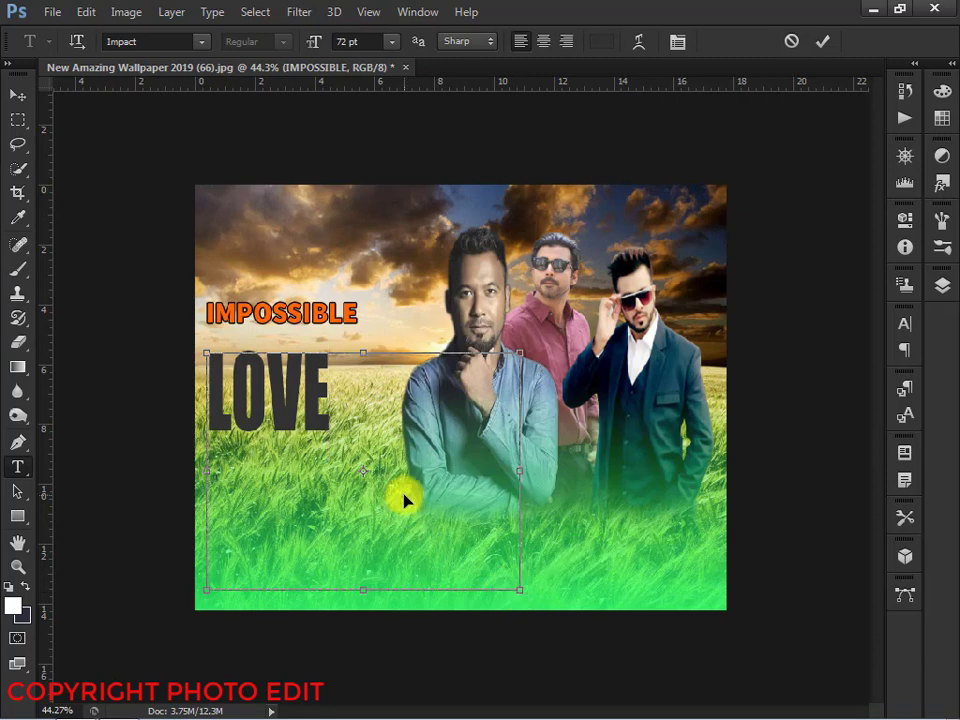
pyautogui.moveTo(403, 497); pyautogui.dragTo(425, 468)
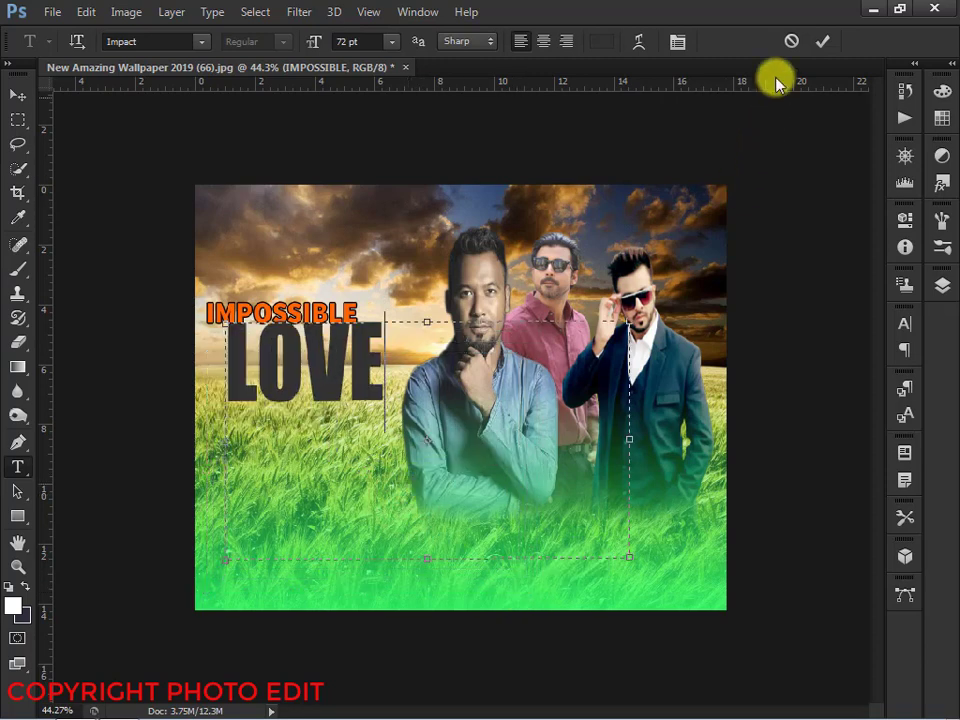
pyautogui.click(822, 41)
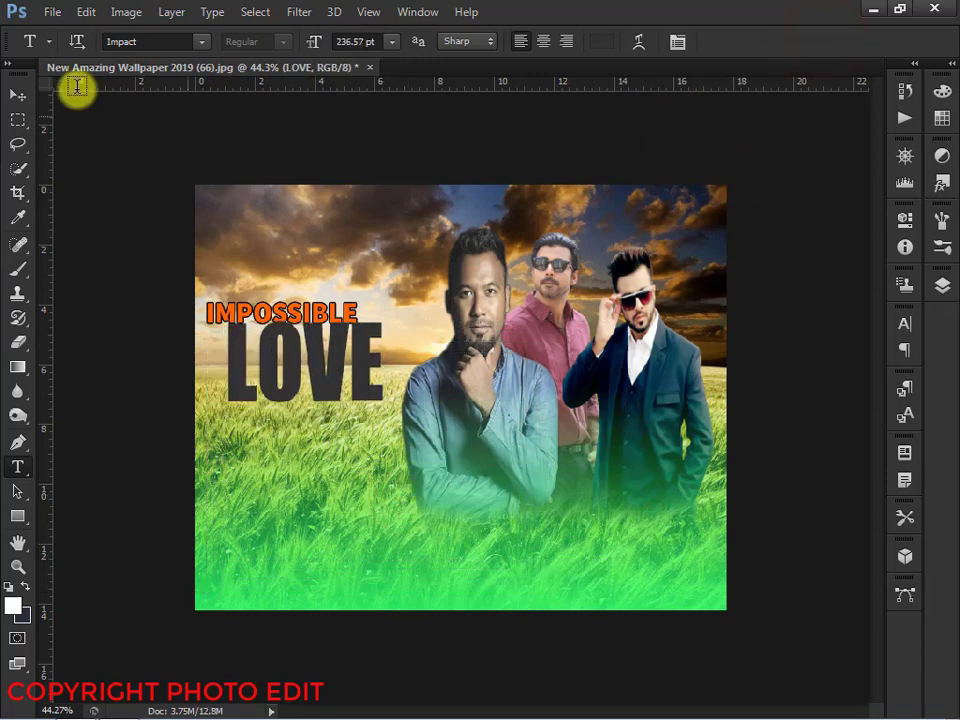
# Move the LOVE text slightly down so it clears IMPOSSIBLE, and leave the transform controls hidden
pyautogui.click(17, 94)
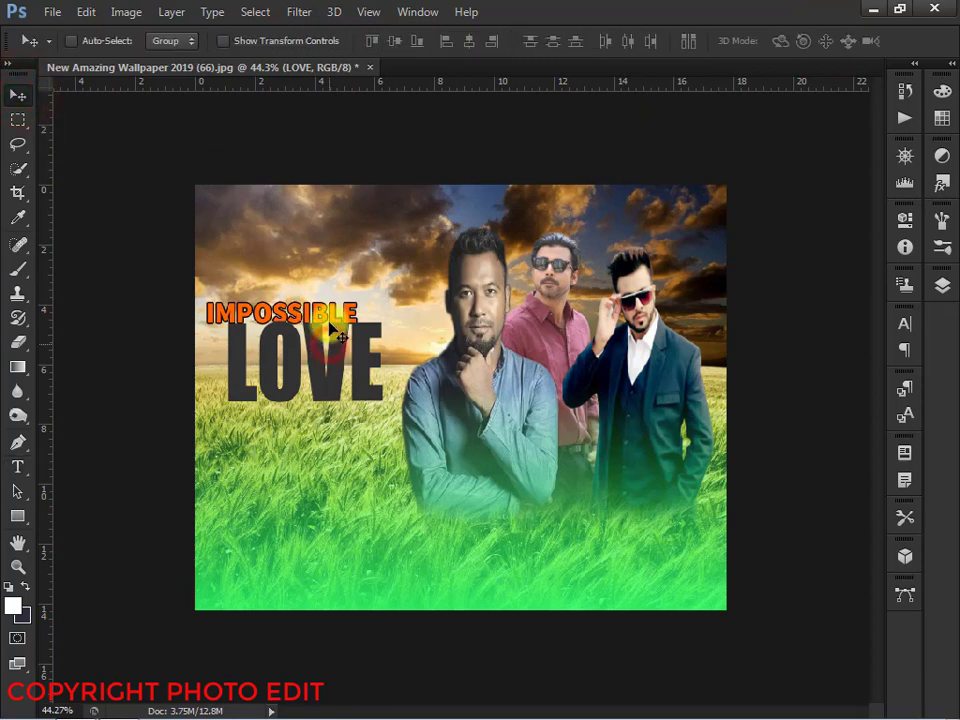
pyautogui.click(259, 42)
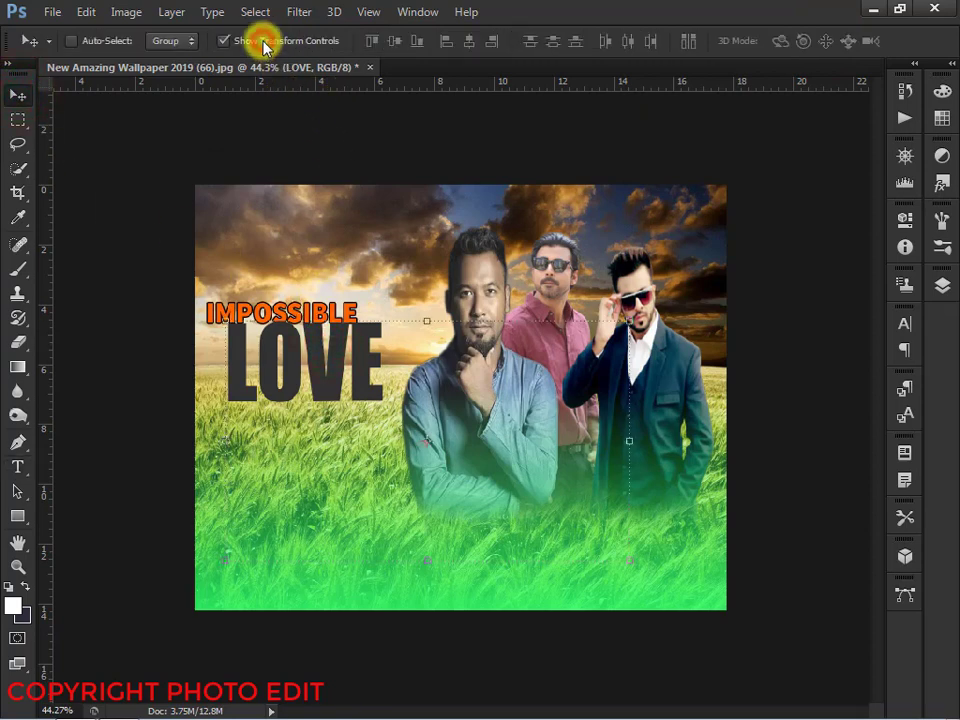
pyautogui.click(322, 375)
pyautogui.moveTo(322, 375); pyautogui.dragTo(322, 381)
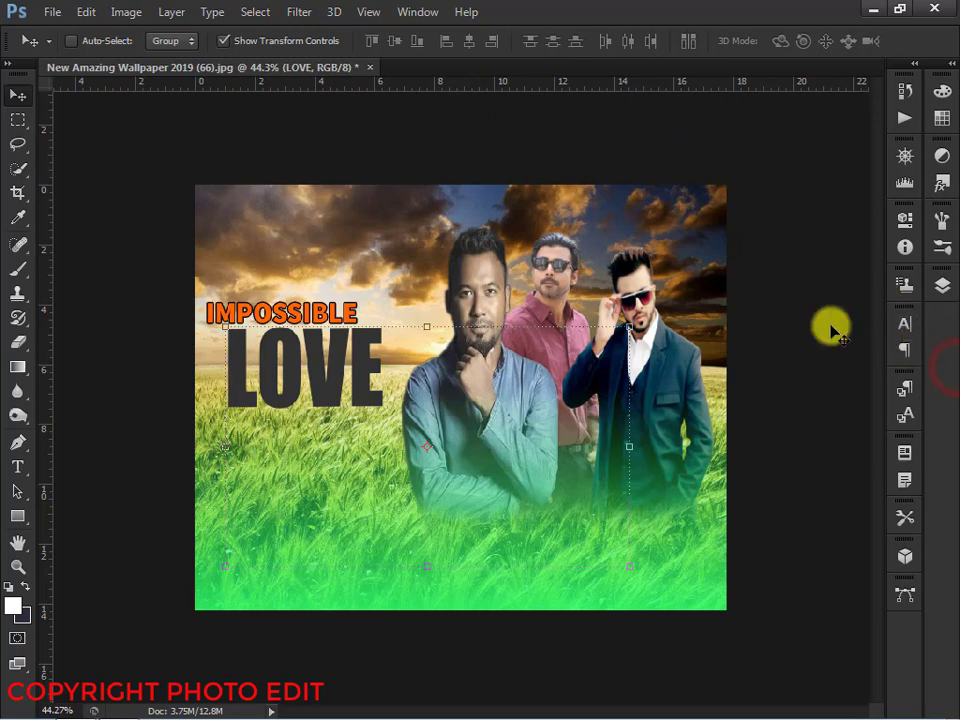
pyautogui.click(259, 42)
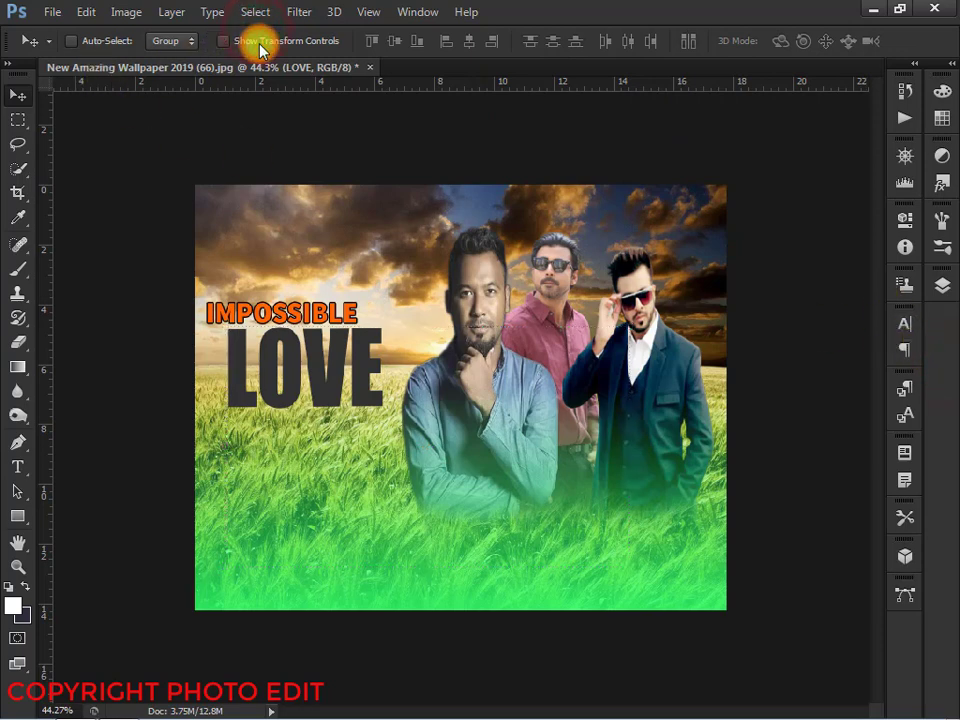
# Underline the IMPOSSIBLE title text through its character formatting
pyautogui.click(942, 284)
pyautogui.click(860, 438)
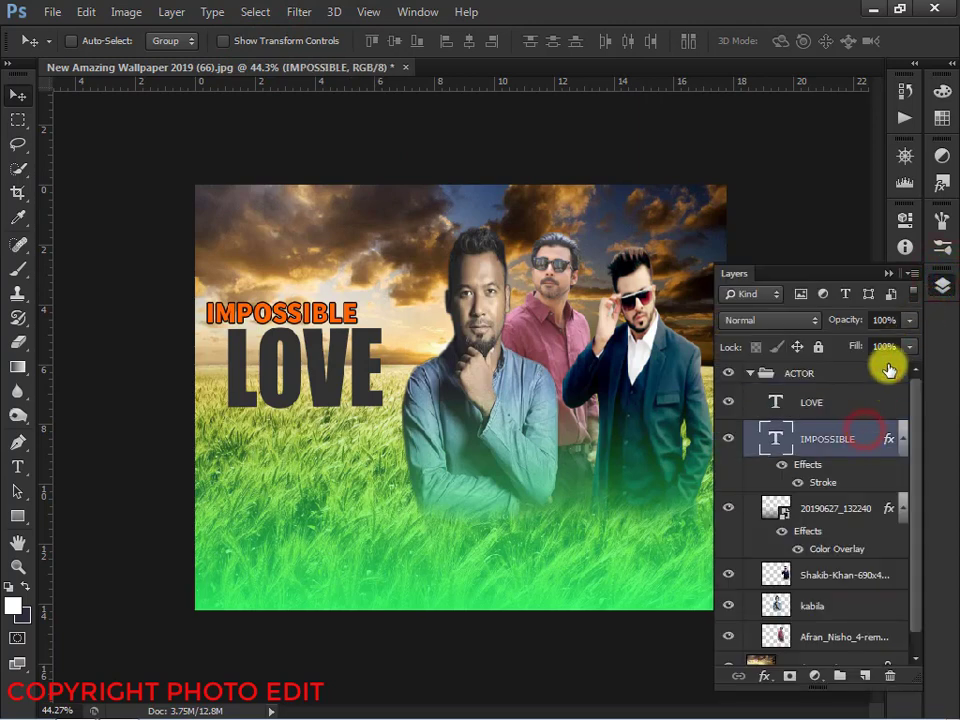
pyautogui.click(897, 275)
pyautogui.click(904, 324)
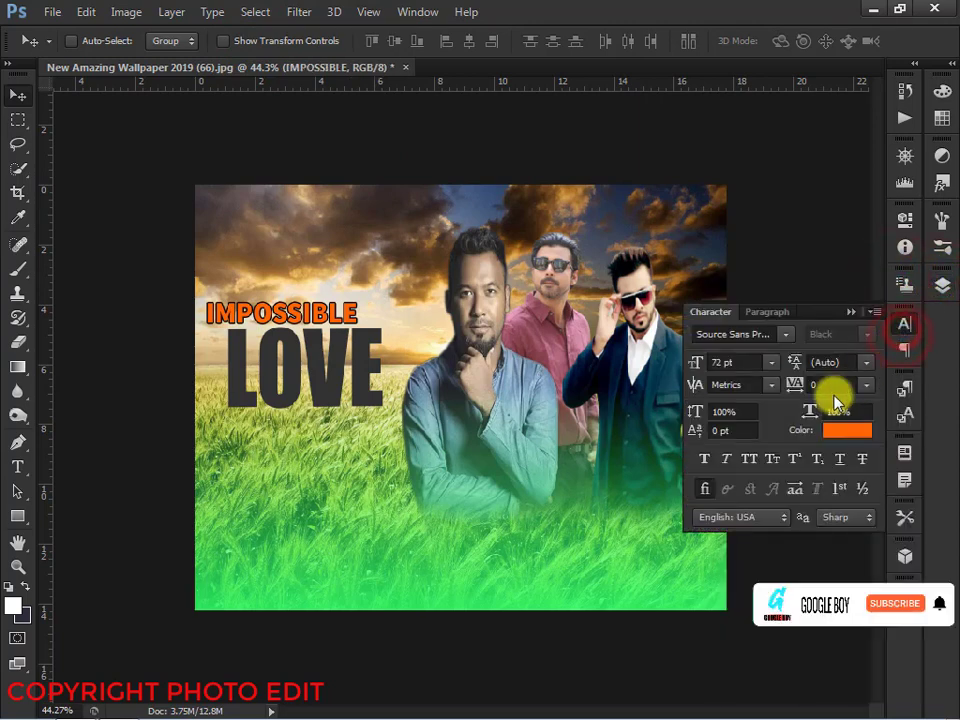
pyautogui.click(840, 458)
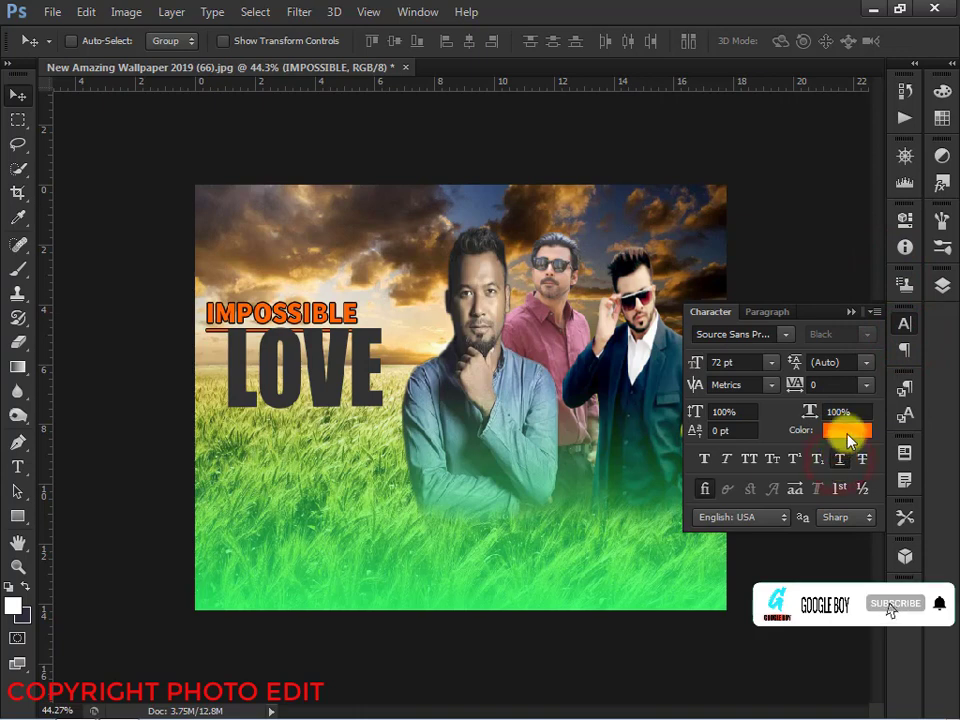
pyautogui.click(852, 314)
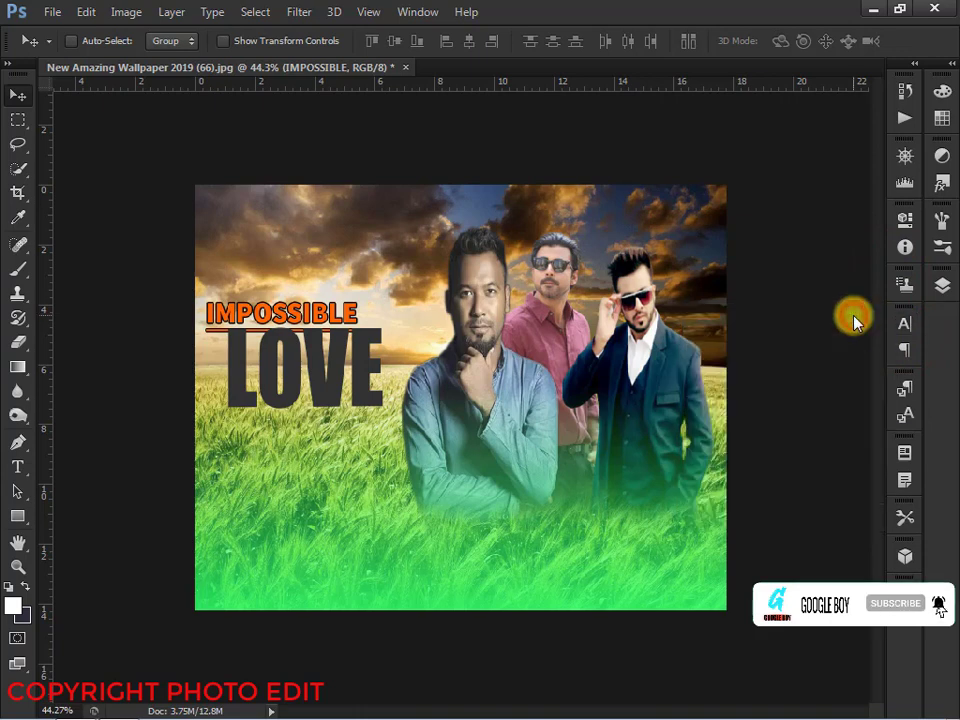
# Nudge the LOVE text slightly down so it clears the underline beneath IMPOSSIBLE, leaving the transform controls hidden
pyautogui.click(946, 286)
pyautogui.click(874, 398)
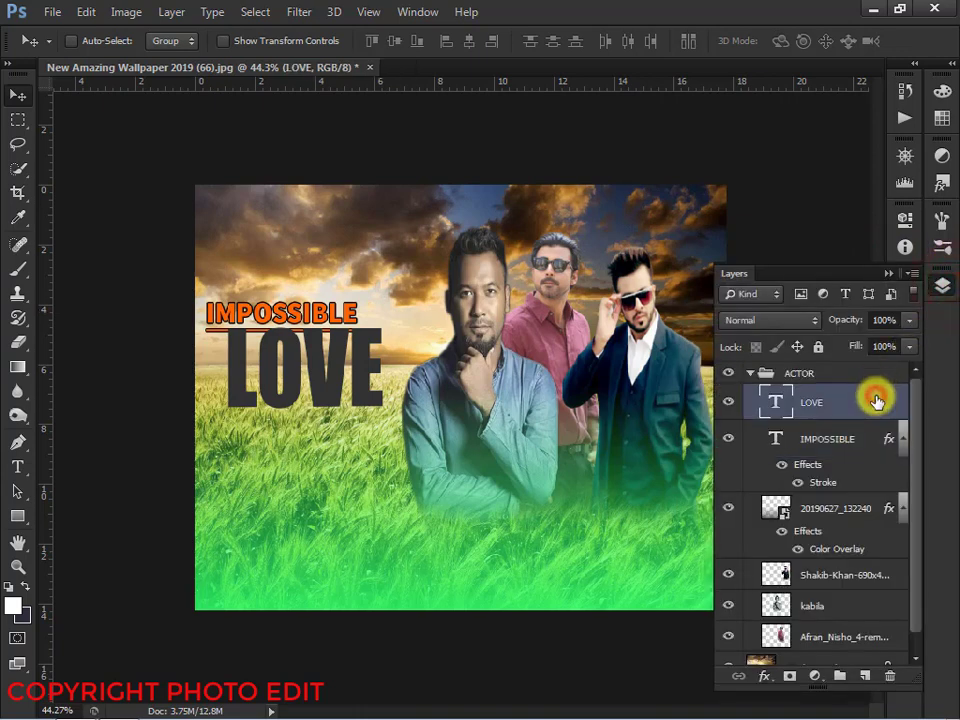
pyautogui.click(897, 275)
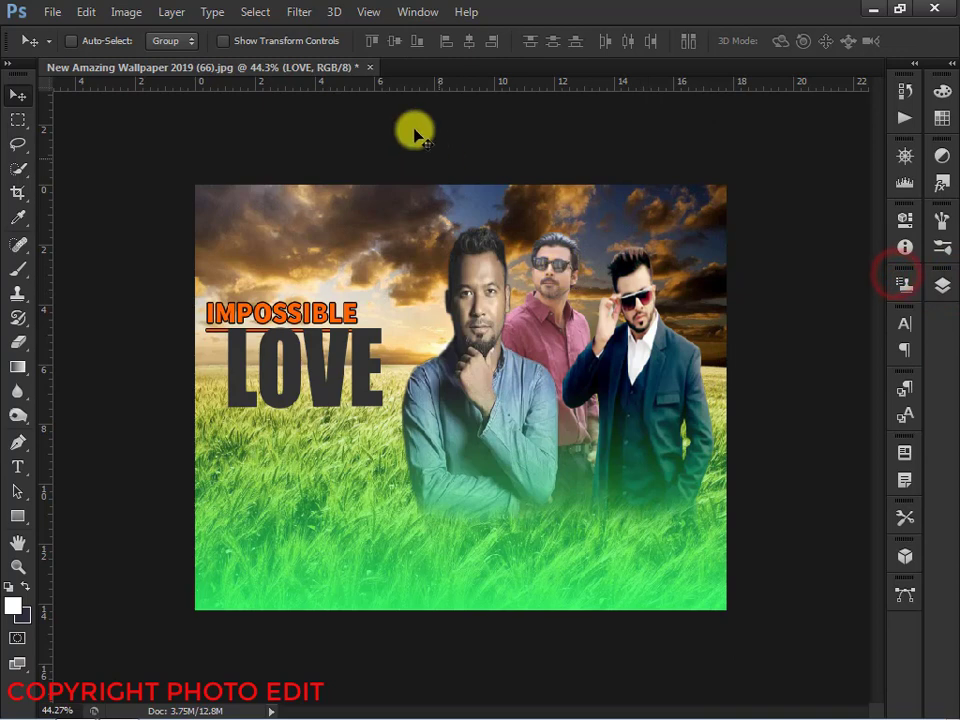
pyautogui.click(280, 42)
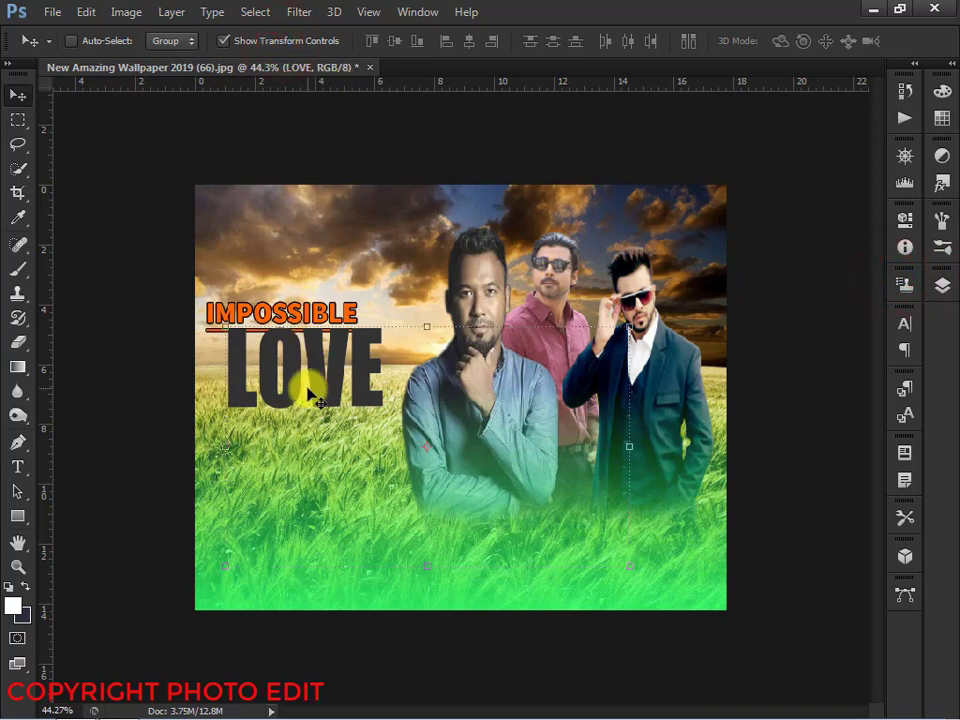
pyautogui.press('Down')
pyautogui.press('Down')
pyautogui.press('Down')
pyautogui.press('Down')
pyautogui.press('Down')
pyautogui.press('Down')
pyautogui.press('Down')
pyautogui.press('Down')
pyautogui.press('Down')
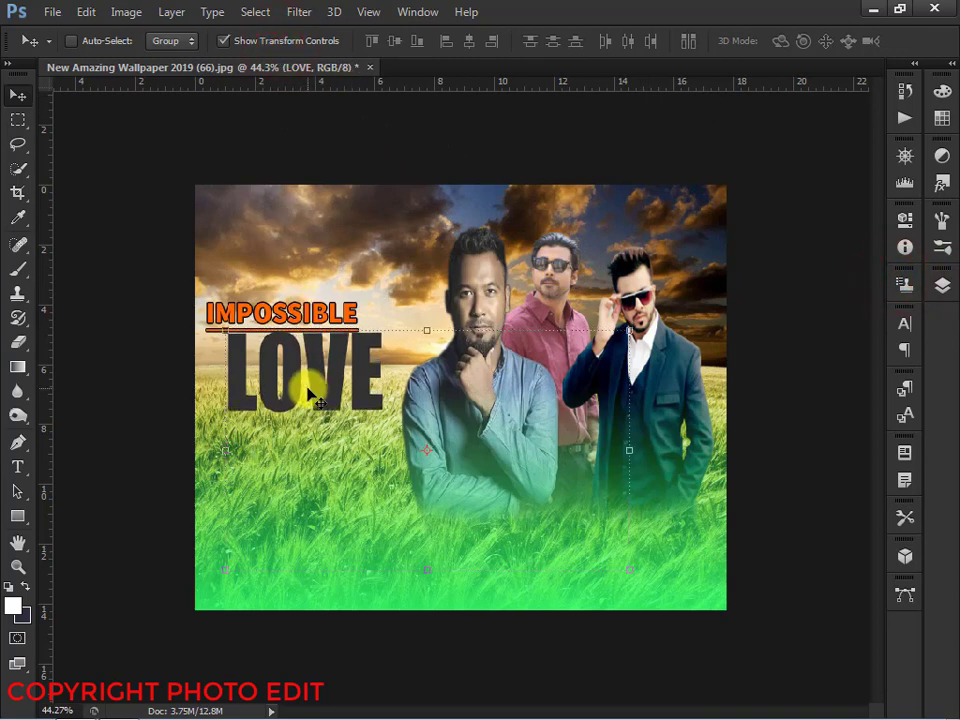
pyautogui.press('Down')
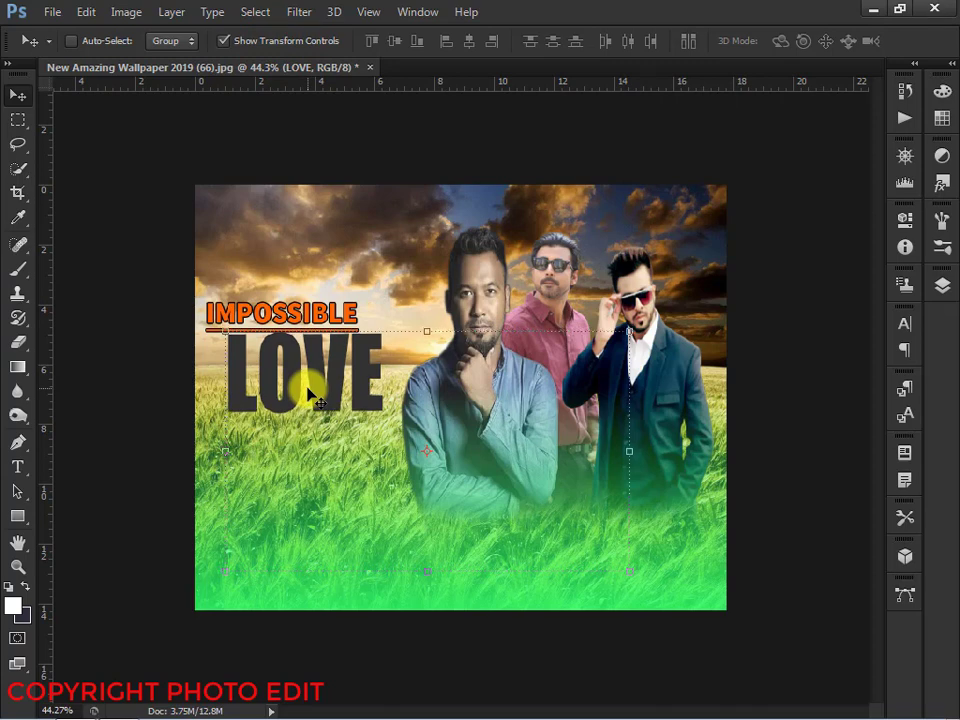
pyautogui.click(247, 44)
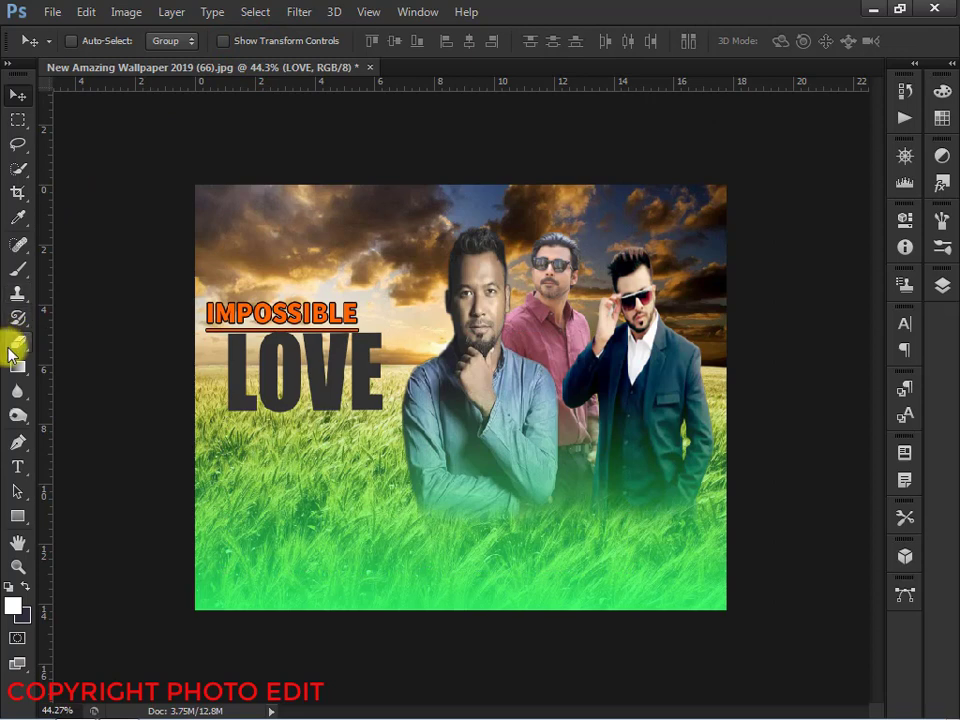
# Choose a flat bristle tip at 150 px for the Eraser and rasterize the LOVE text layer for erasing
pyautogui.click(12, 345)
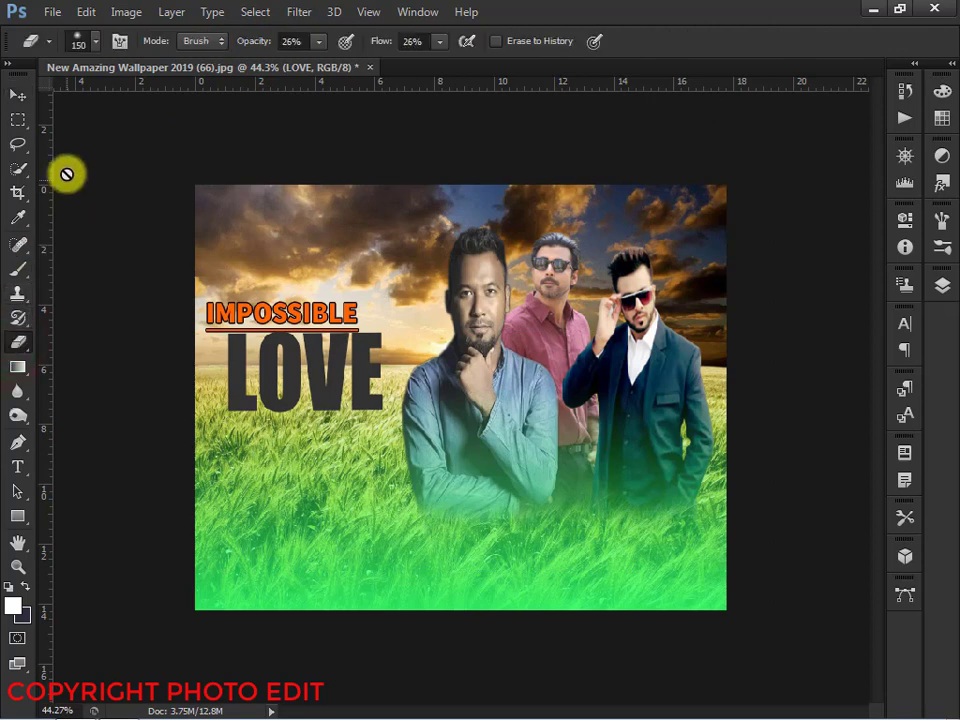
pyautogui.click(101, 42)
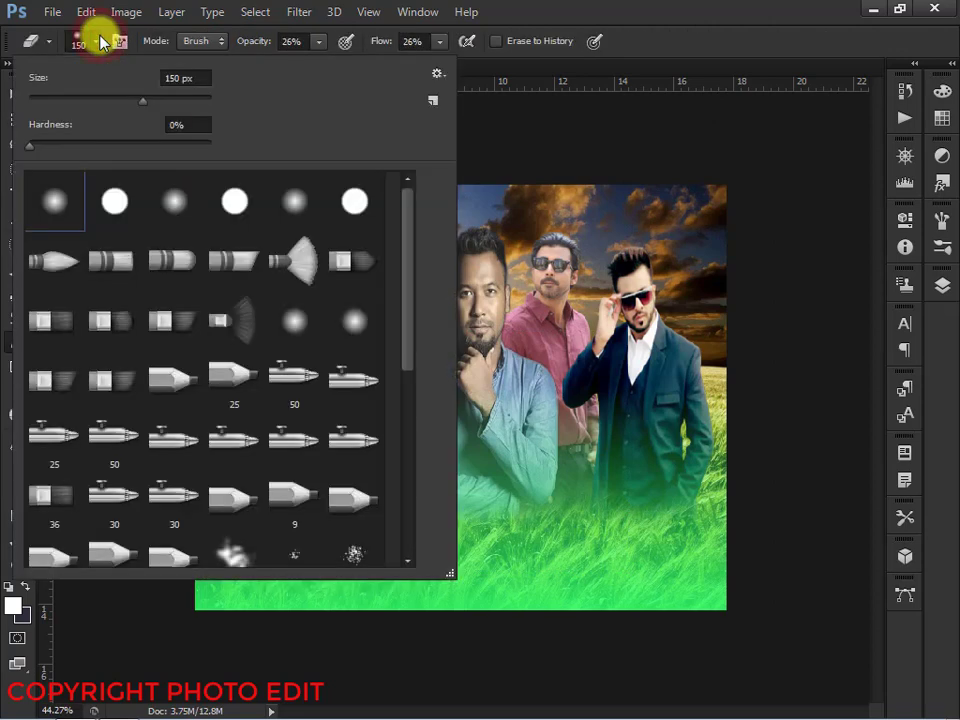
pyautogui.click(124, 269)
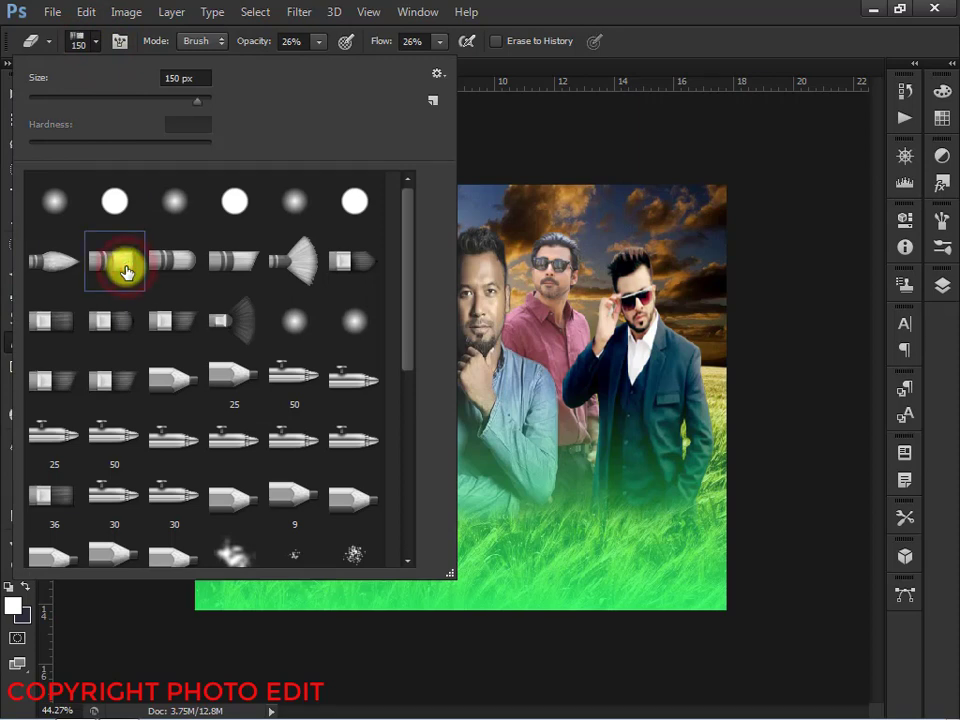
pyautogui.click(167, 268)
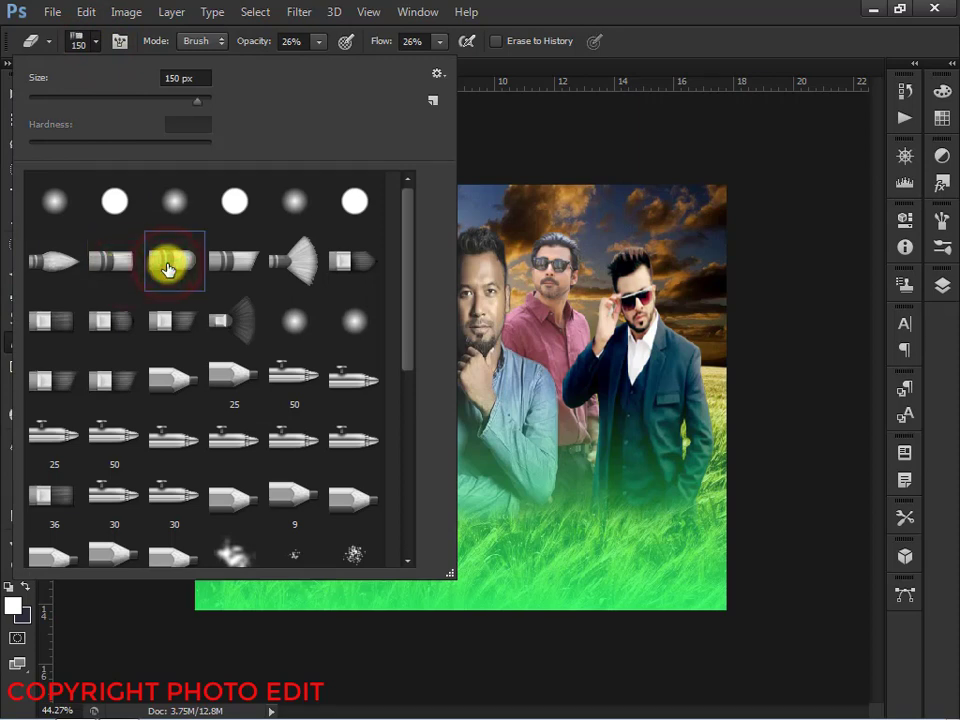
pyautogui.click(128, 266)
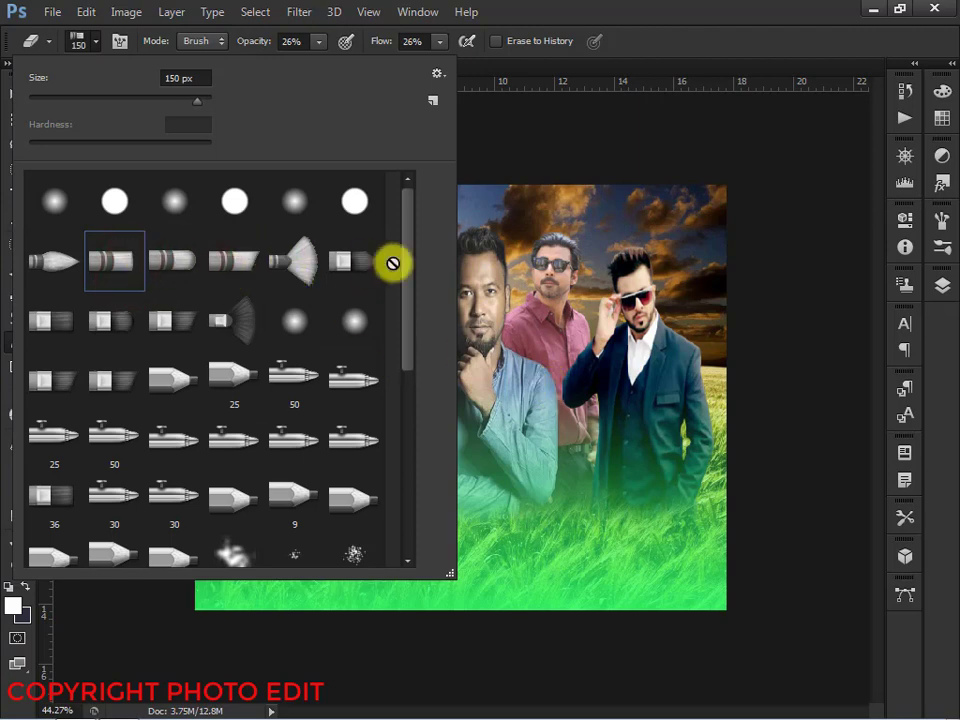
pyautogui.click(940, 285)
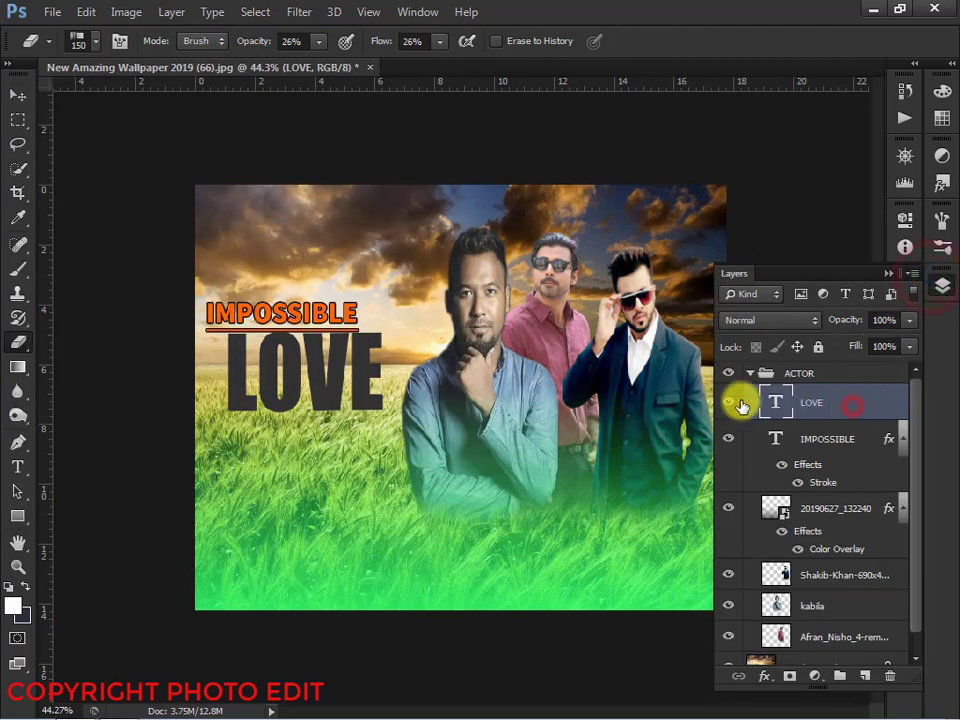
pyautogui.click(279, 362)
pyautogui.click(272, 261)
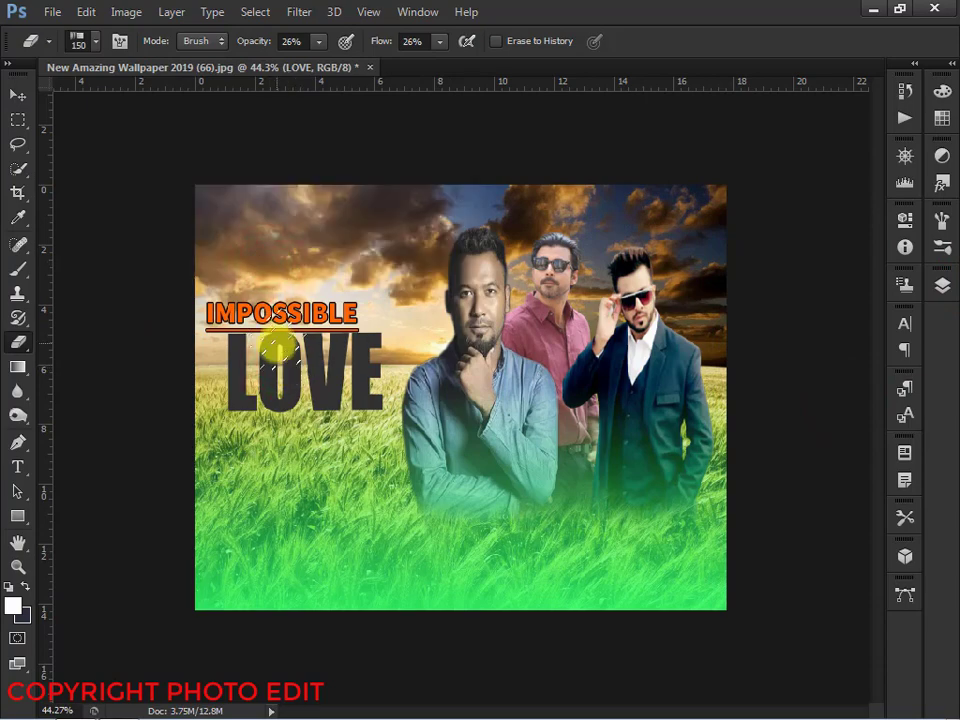
# Set the Eraser to 94% opacity, 100% flow and a brush size of 80 px
pyautogui.scroll(2, 320, 312)
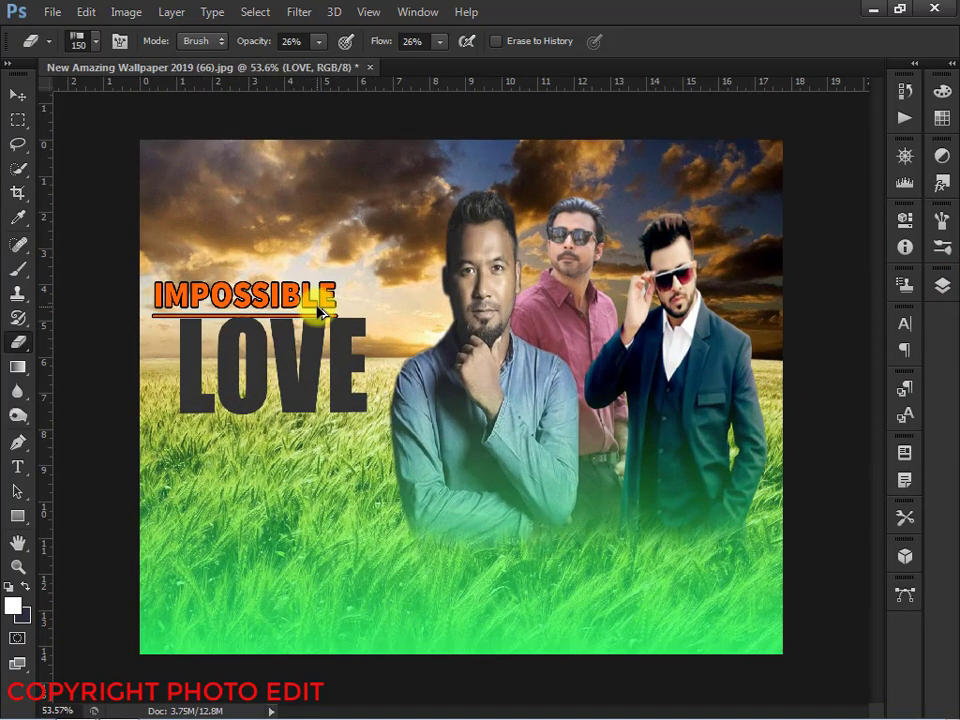
pyautogui.scroll(1, 320, 312)
pyautogui.click(318, 41)
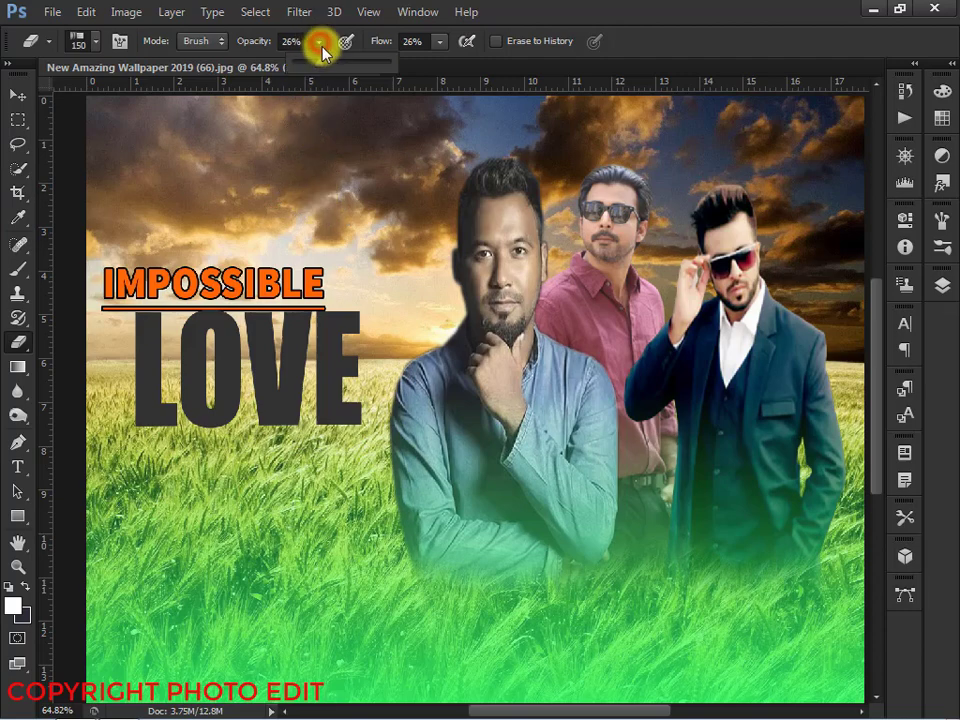
pyautogui.click(439, 41)
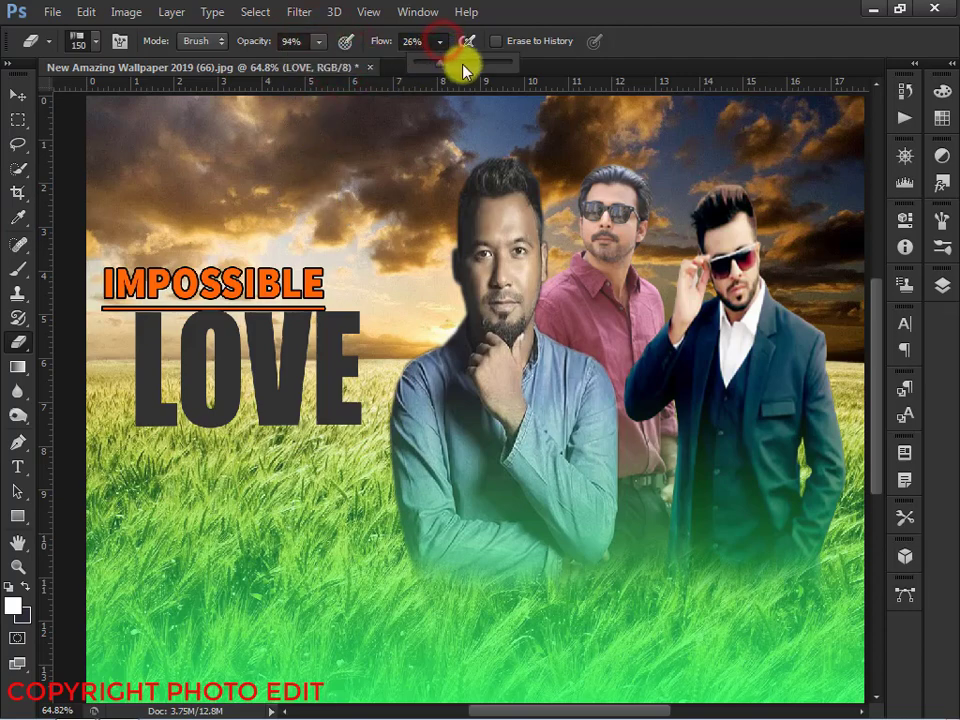
pyautogui.moveTo(461, 64); pyautogui.dragTo(514, 66)
pyautogui.press('[')
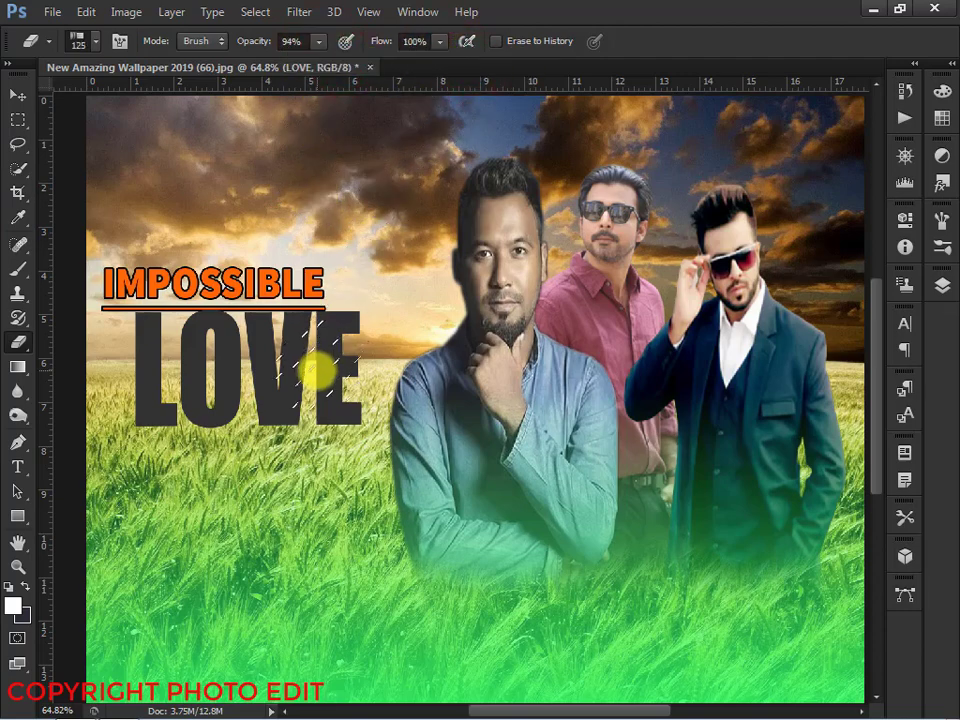
pyautogui.press('[')
# Try erasing diagonal grass-like streaks into the base of the L in LOVE, and undo the stroke
pyautogui.scroll(1, 313, 394)
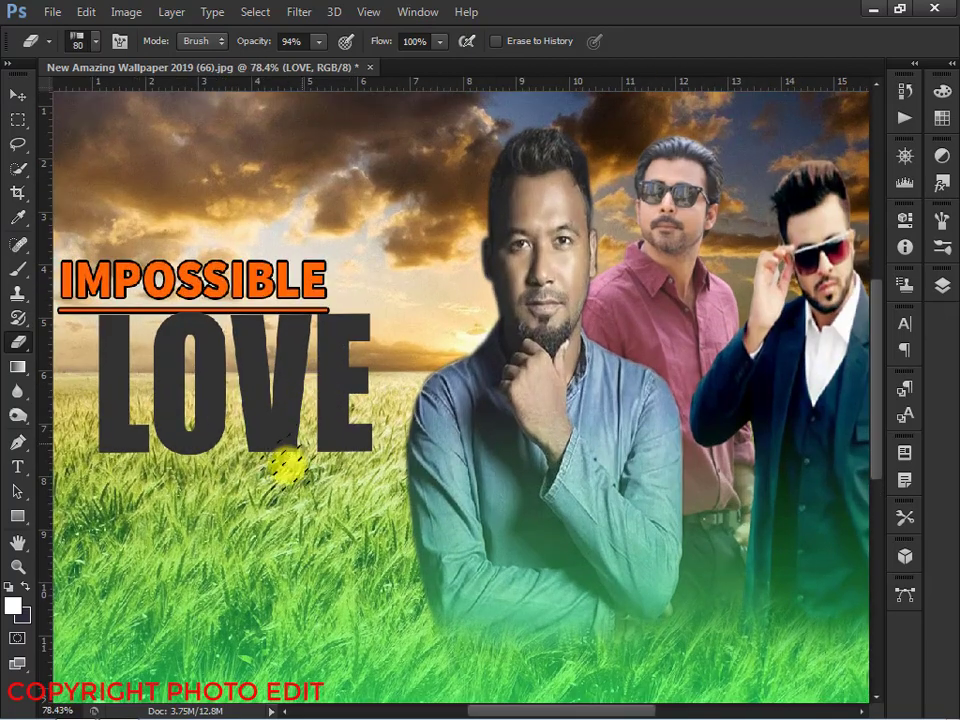
pyautogui.moveTo(275, 481); pyautogui.dragTo(353, 390)
pyautogui.scroll(6, 356, 391)
pyautogui.moveTo(260, 473); pyautogui.dragTo(375, 404)
pyautogui.scroll(2, 360, 398)
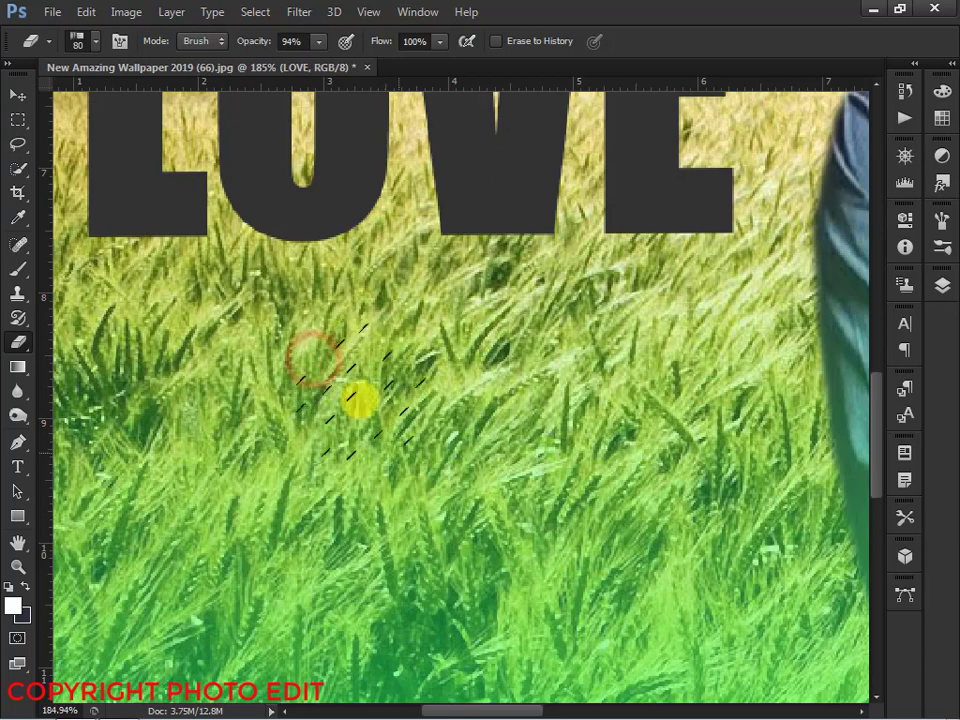
pyautogui.moveTo(340, 376); pyautogui.dragTo(418, 497)
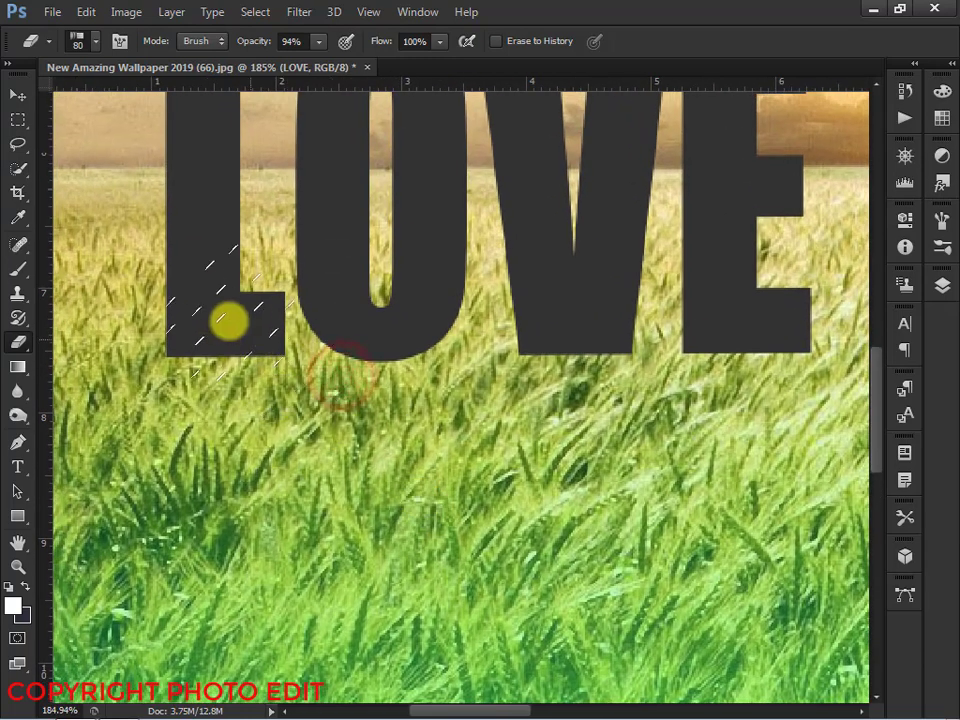
pyautogui.click(195, 276)
pyautogui.moveTo(228, 333)
pyautogui.mouseDown()
pyautogui.moveTo(266, 386)
pyautogui.moveTo(300, 410)
pyautogui.mouseUp()
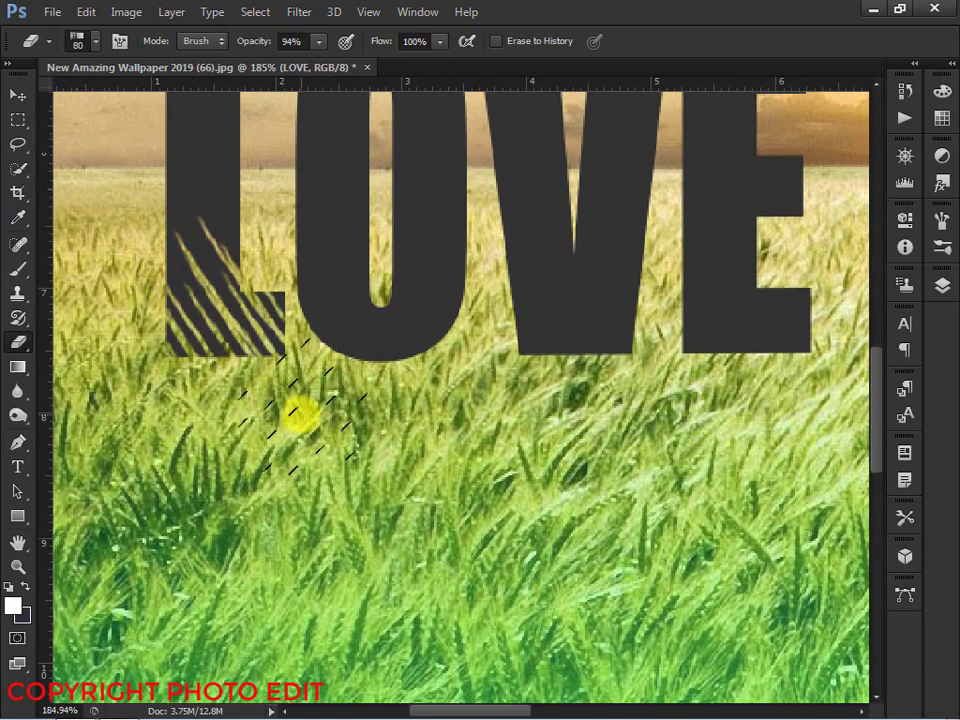
pyautogui.hotkey('ctrl', 'alt', 'z')
pyautogui.hotkey('ctrl', 'alt', 'z')
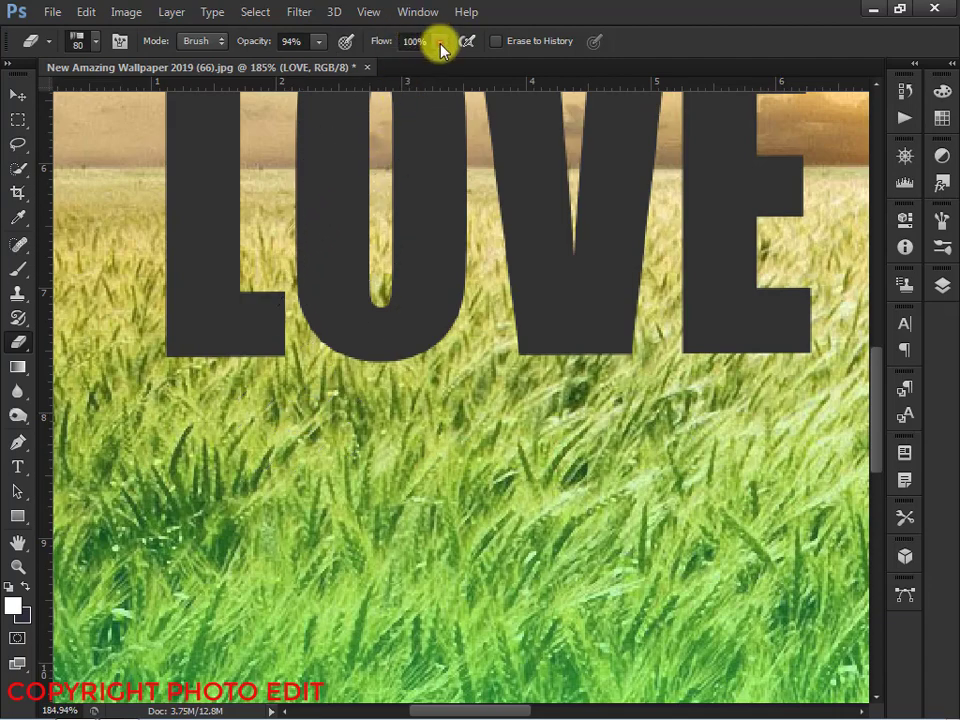
# Erase diagonal grass-like streaks into the base of each letter of LOVE using 67% opacity and 63% flow
pyautogui.moveTo(439, 44)
pyautogui.mouseDown()
pyautogui.moveTo(436, 70)
pyautogui.moveTo(416, 86)
pyautogui.mouseUp()
pyautogui.click(310, 40)
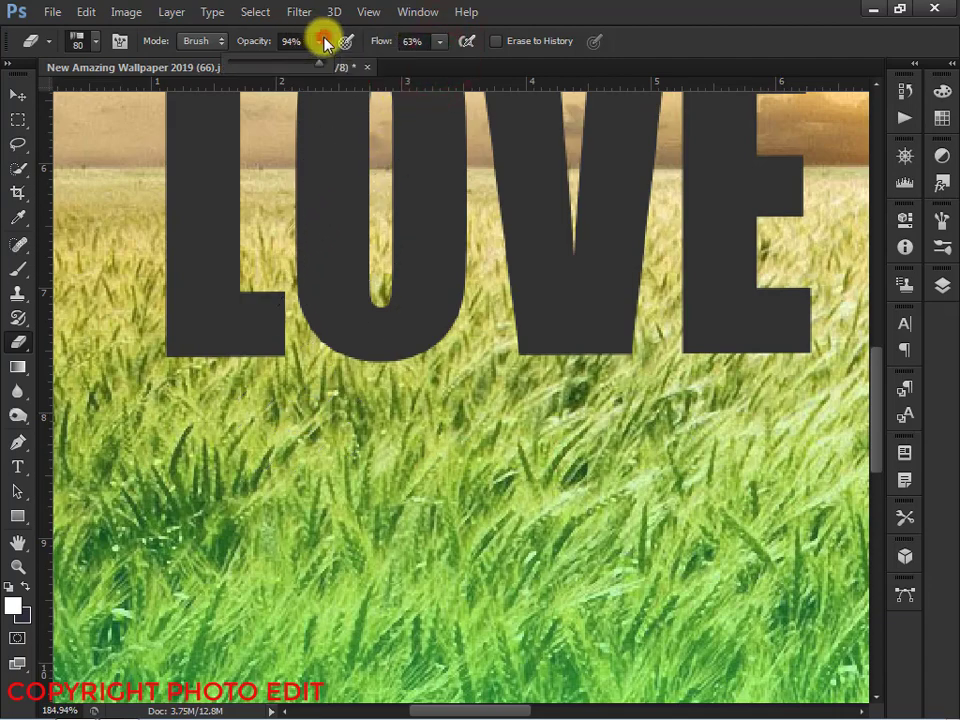
pyautogui.moveTo(295, 82); pyautogui.dragTo(291, 82)
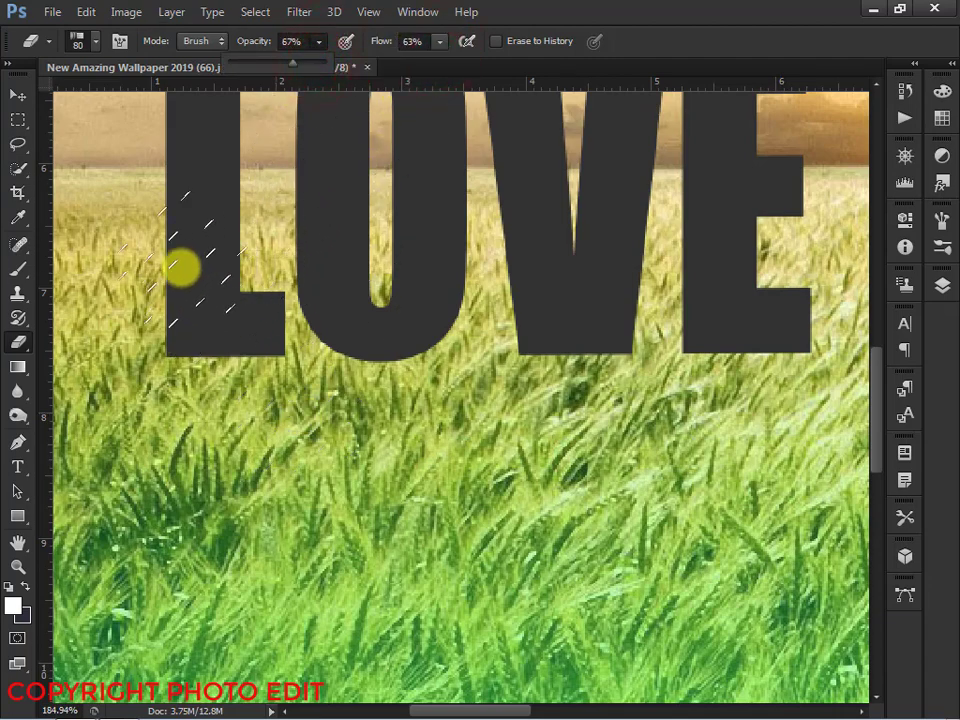
pyautogui.moveTo(180, 268); pyautogui.dragTo(257, 433)
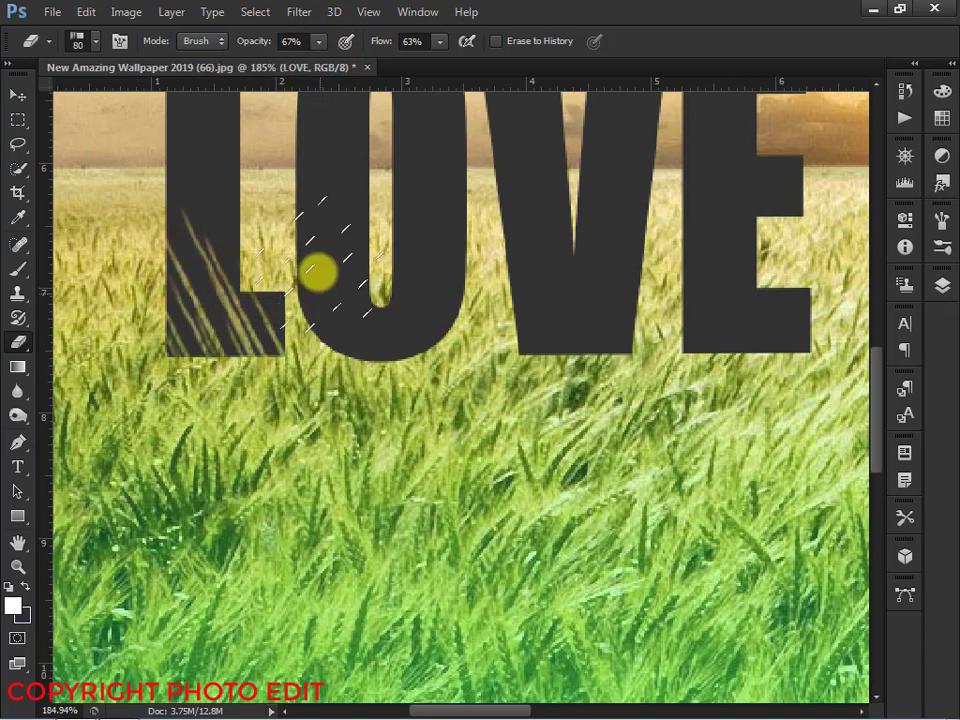
pyautogui.moveTo(326, 274); pyautogui.dragTo(446, 381)
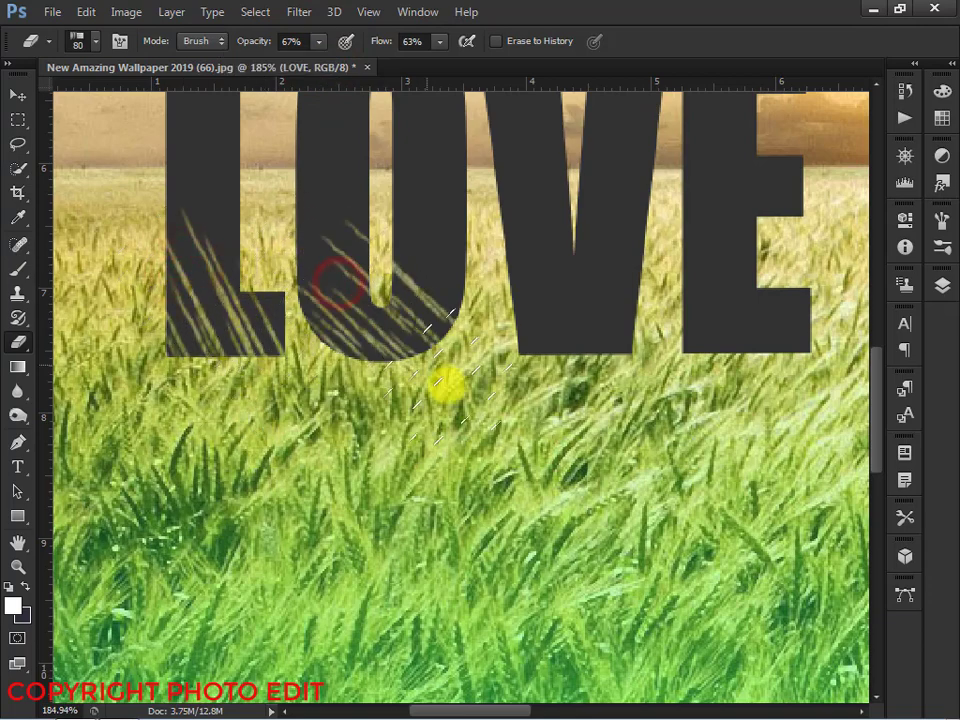
pyautogui.moveTo(481, 434); pyautogui.dragTo(347, 451)
pyautogui.moveTo(414, 296); pyautogui.dragTo(504, 416)
pyautogui.moveTo(527, 471); pyautogui.dragTo(347, 508)
pyautogui.moveTo(392, 336); pyautogui.dragTo(499, 454)
pyautogui.scroll(-5, 437, 456)
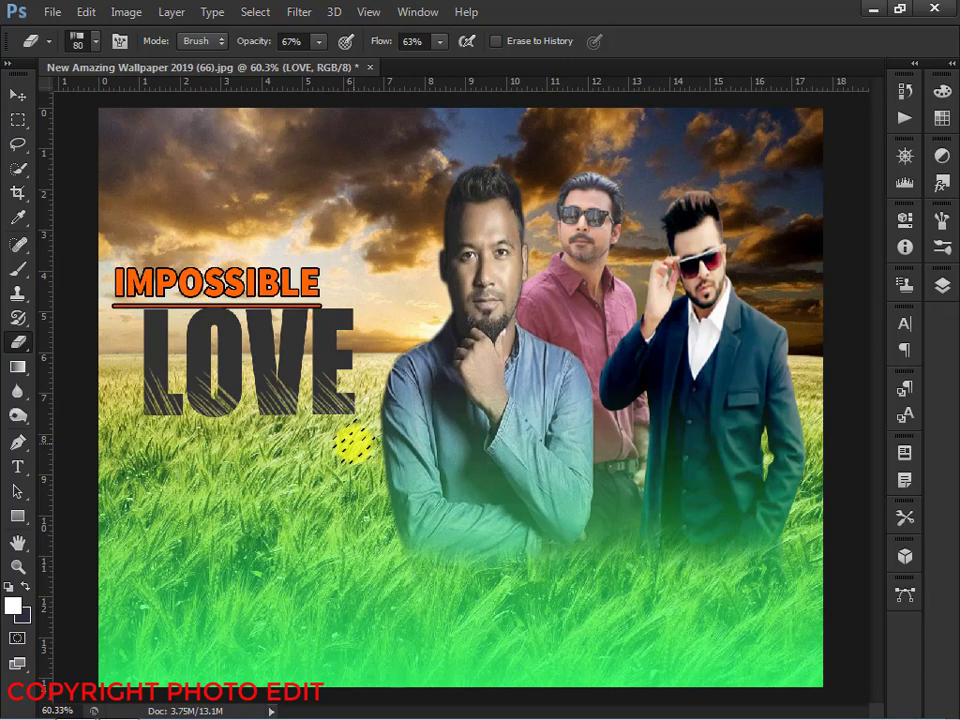
# Create a paragraph text box in the grass below LOVE and set its text colour to #333333
pyautogui.click(19, 472)
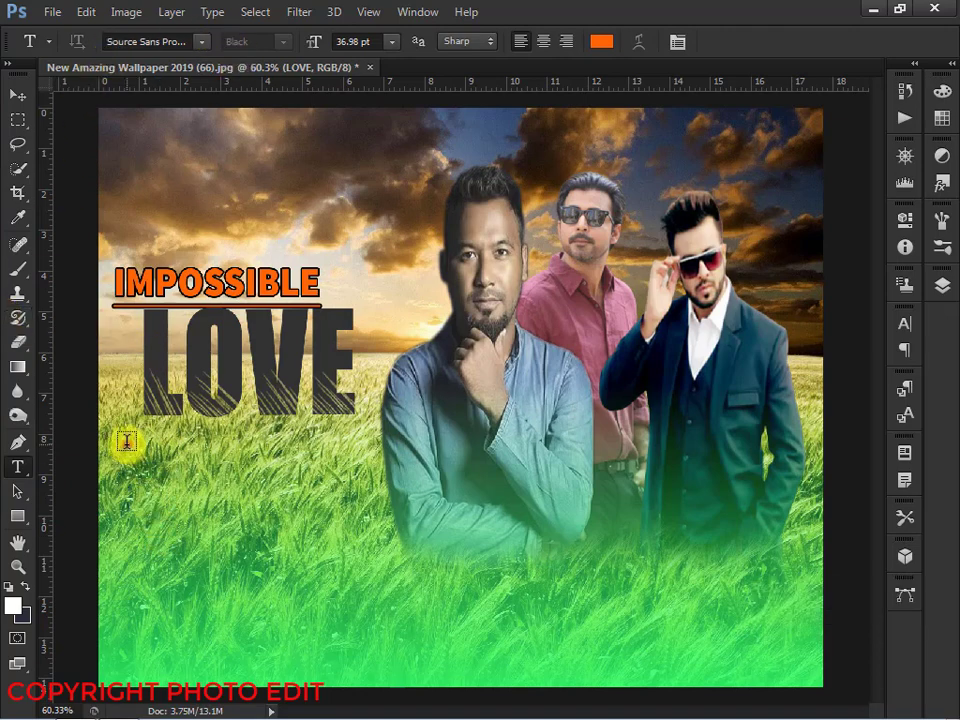
pyautogui.moveTo(106, 436); pyautogui.dragTo(368, 612)
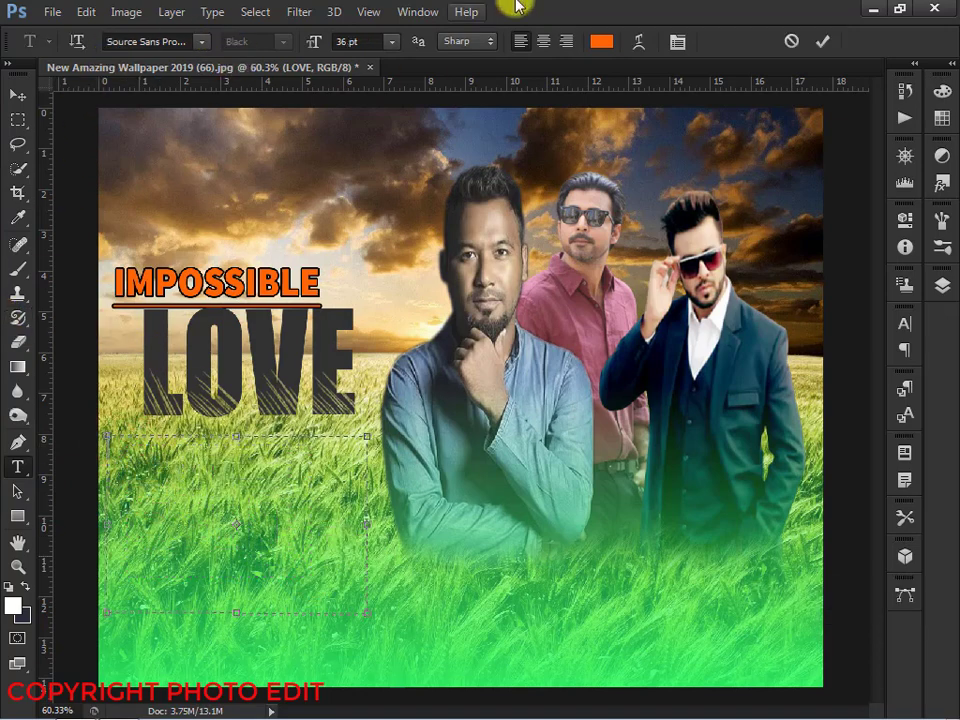
pyautogui.click(603, 40)
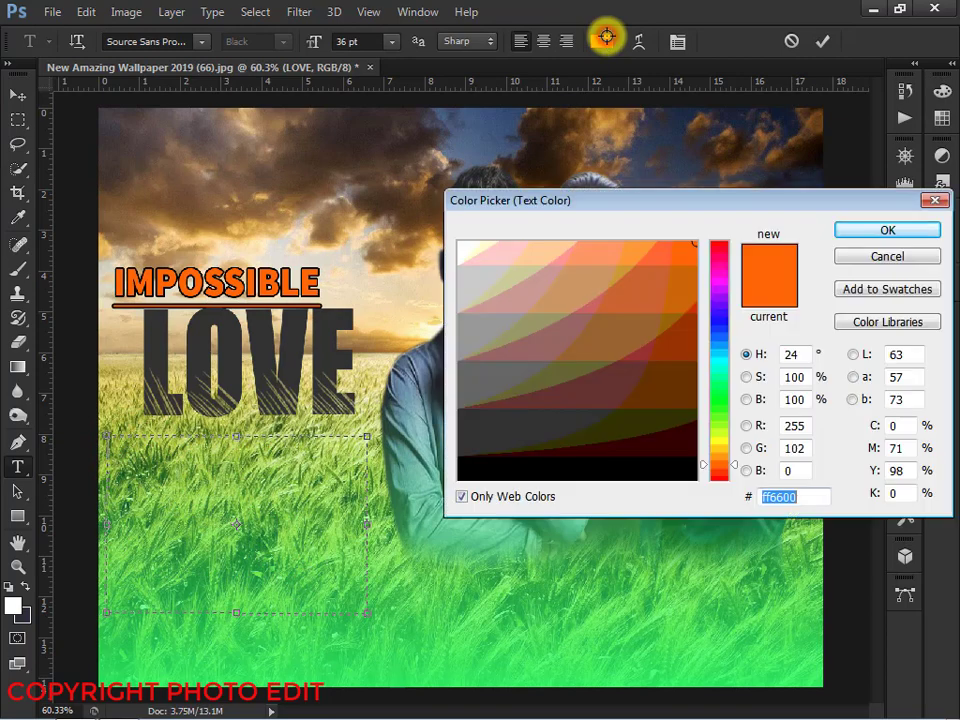
pyautogui.click(806, 495)
pyautogui.press('BackSpace')
pyautogui.press('BackSpace')
pyautogui.press('BackSpace')
pyautogui.press('BackSpace')
pyautogui.press('BackSpace')
pyautogui.press('BackSpace')
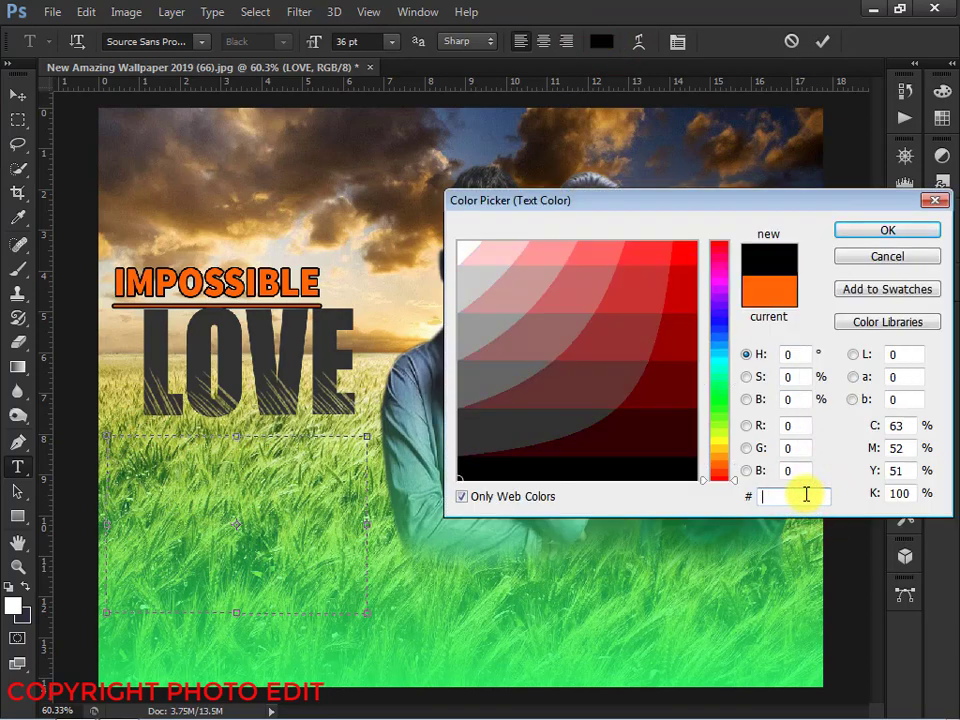
pyautogui.write('33')
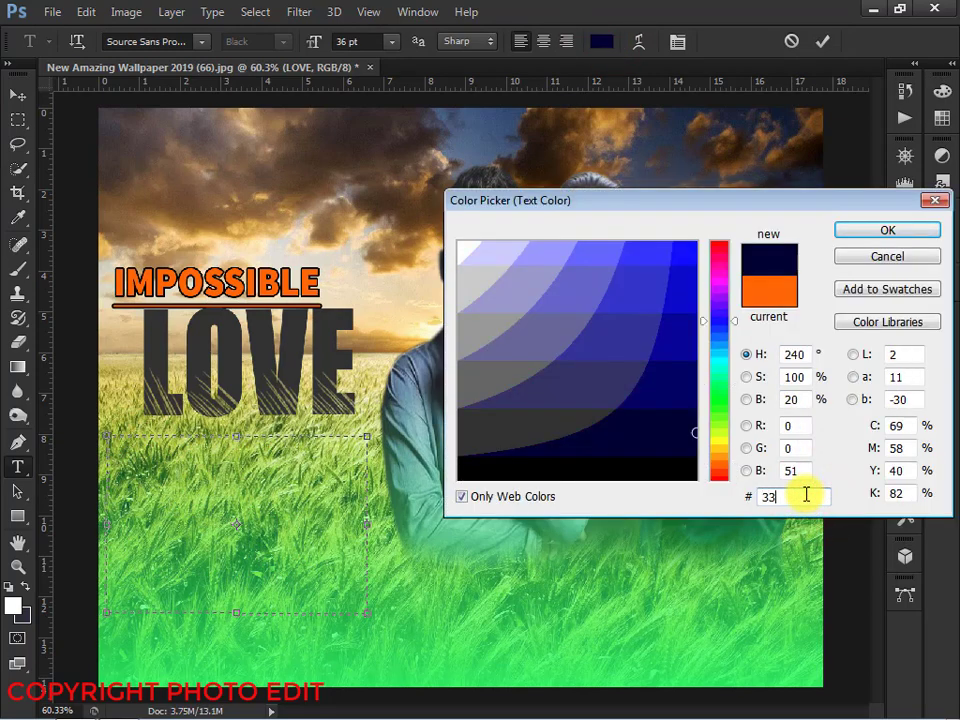
pyautogui.write('33')
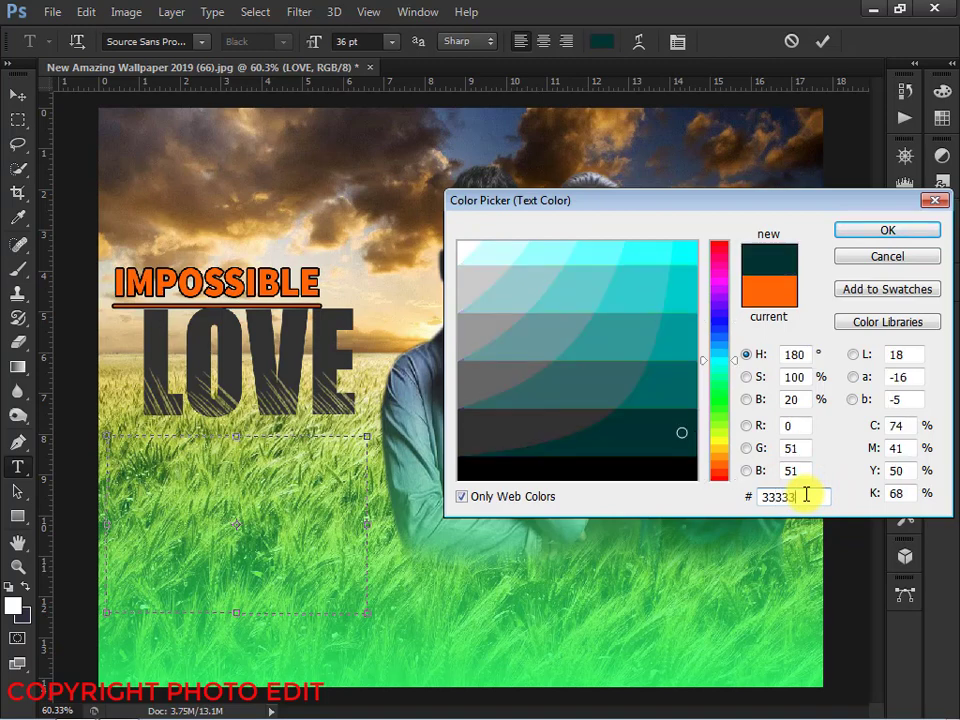
pyautogui.write('33')
pyautogui.press('Return')
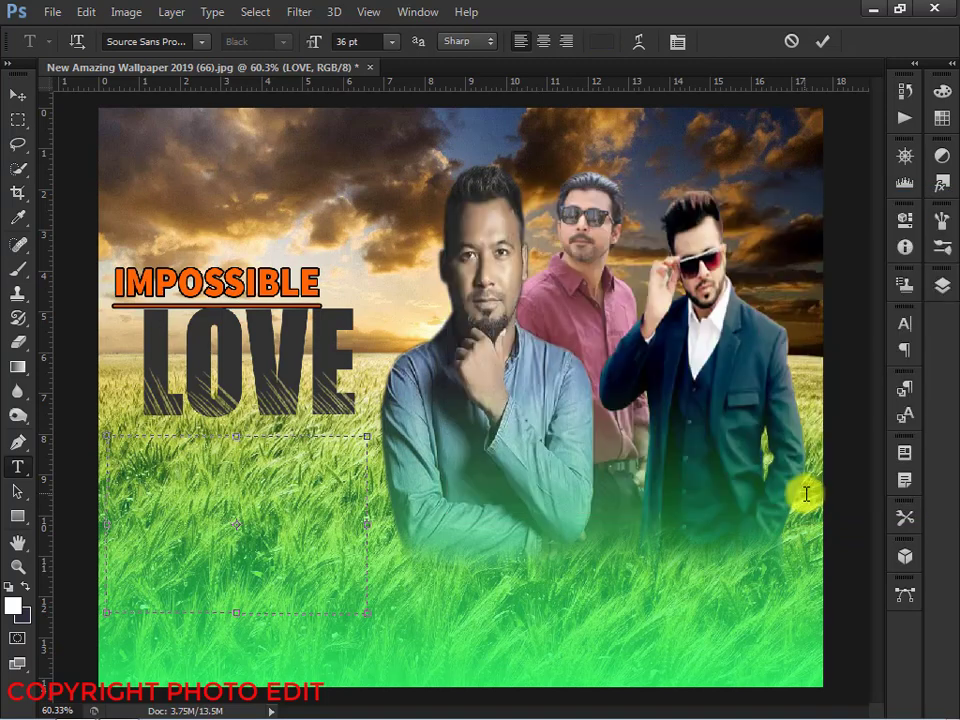
# Enter the DIRECTION credit with the director's name in the text box and commit it
pyautogui.click(123, 461)
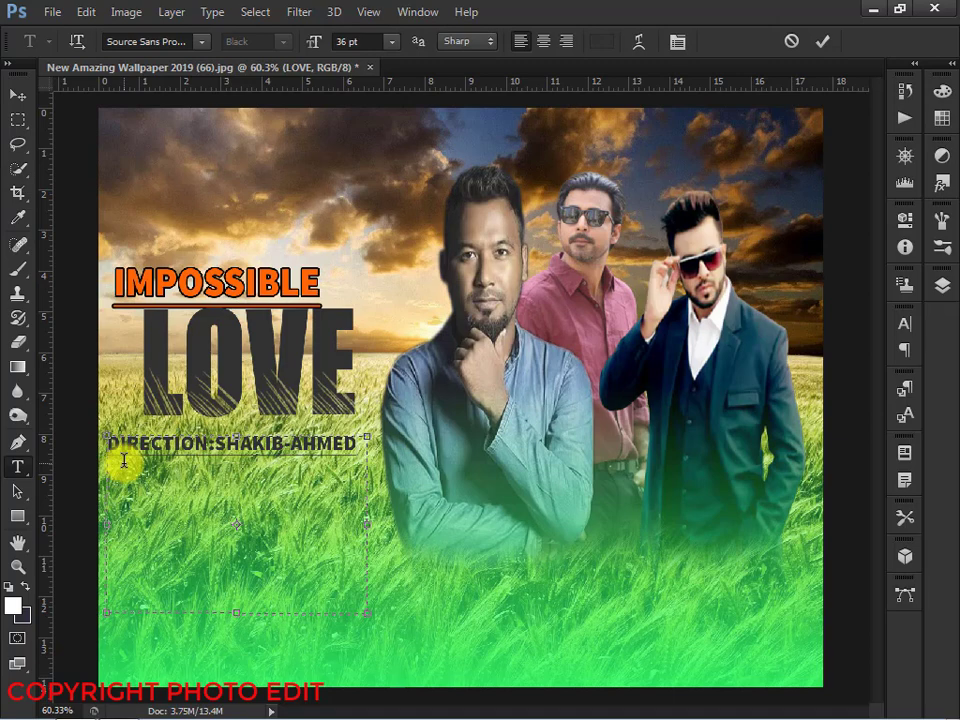
pyautogui.click(822, 42)
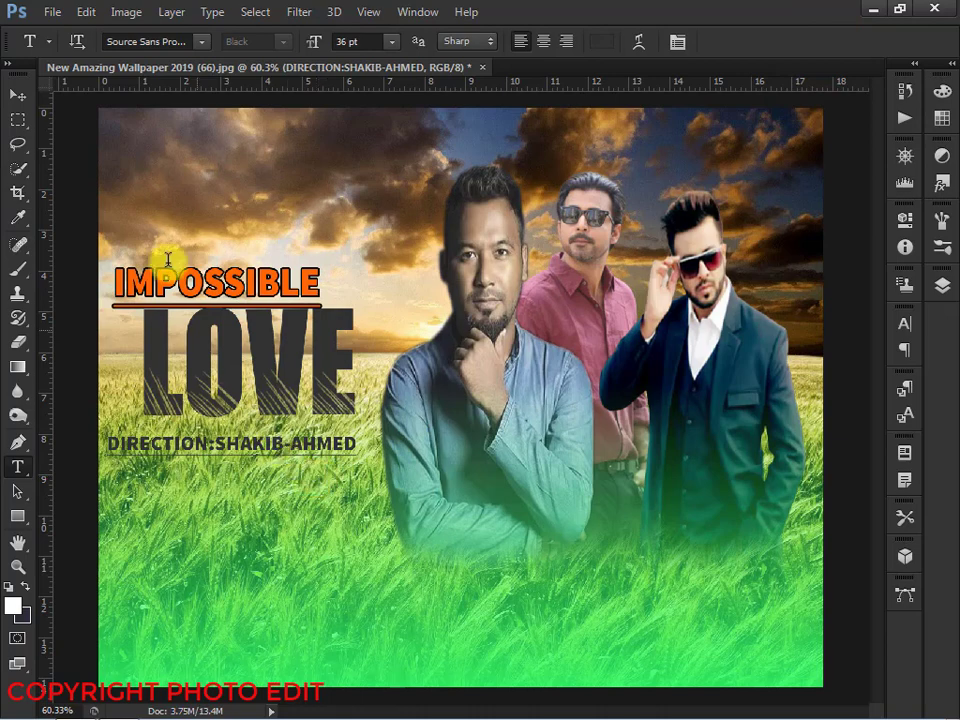
# Remove the underline from the direction credit and stretch it to about the width of the title using transform controls
pyautogui.click(16, 90)
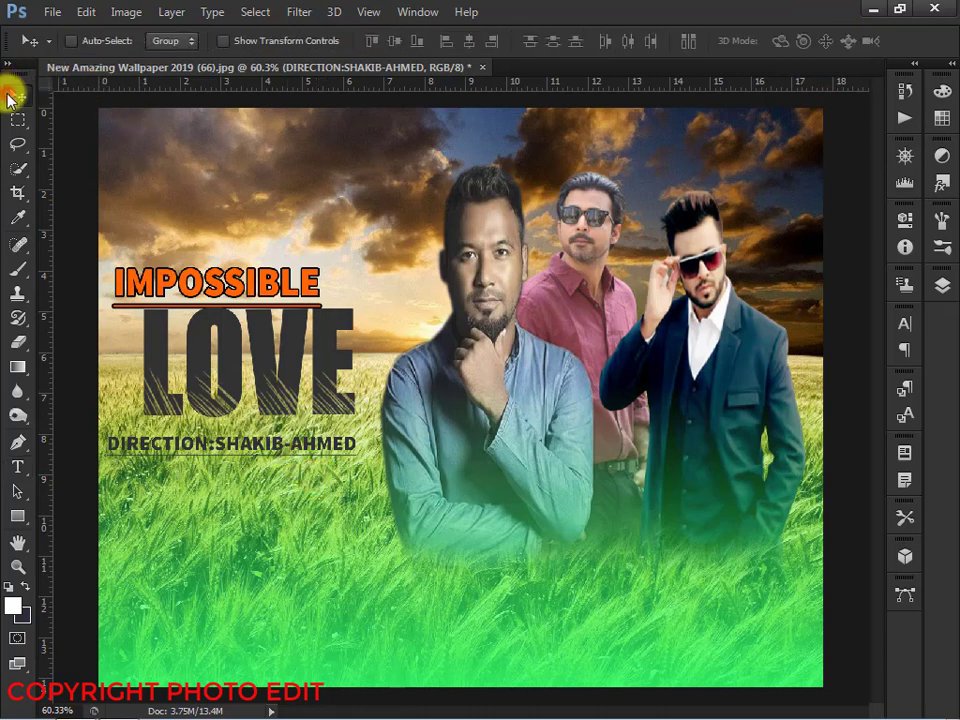
pyautogui.click(280, 447)
pyautogui.click(235, 41)
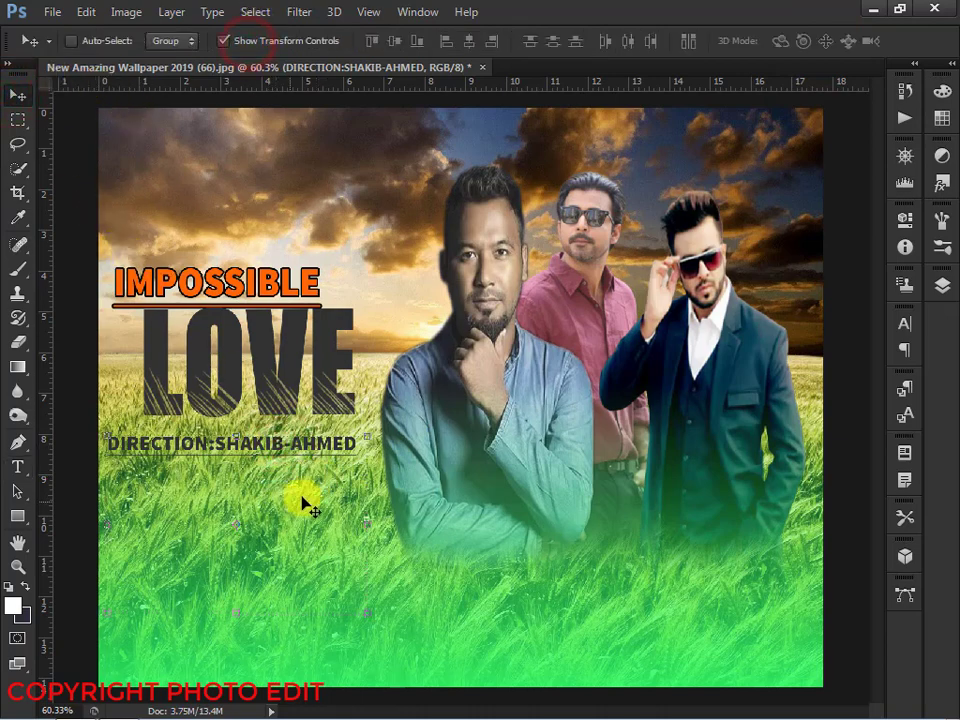
pyautogui.click(352, 448)
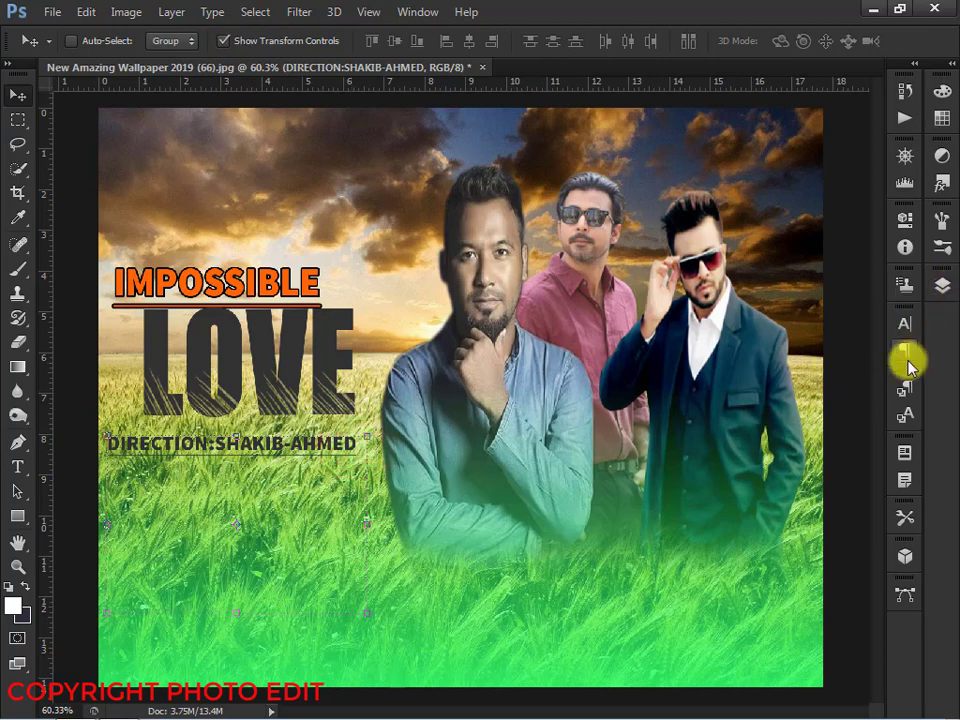
pyautogui.click(905, 324)
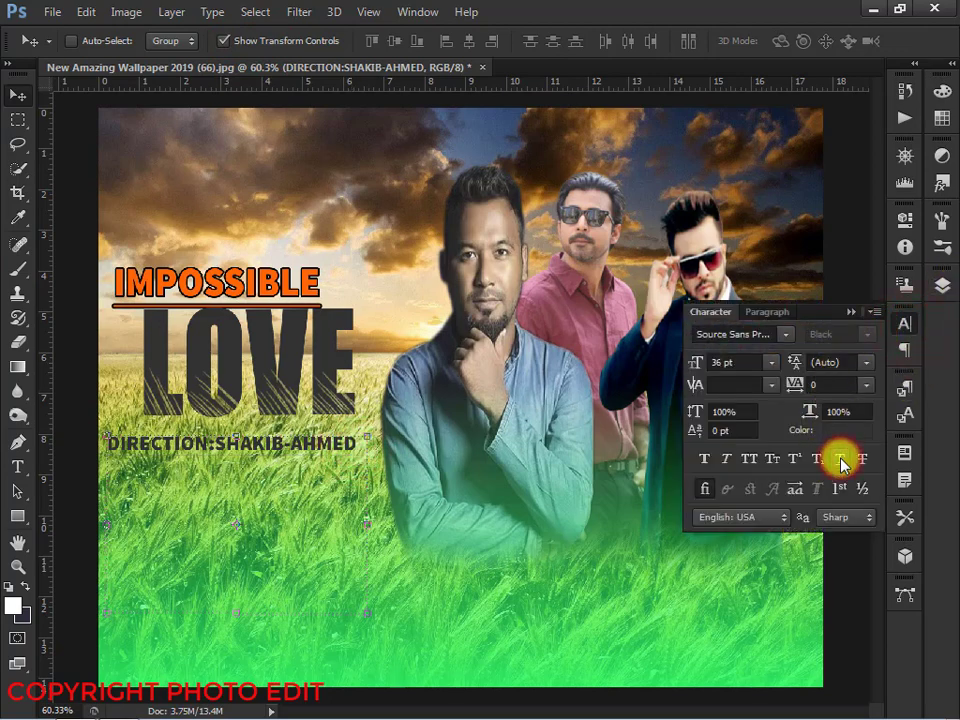
pyautogui.click(853, 314)
# Create a 24 pt text box beneath the direction credit and enter the CAST line with the three actors' names
pyautogui.press('t')
pyautogui.click(321, 579)
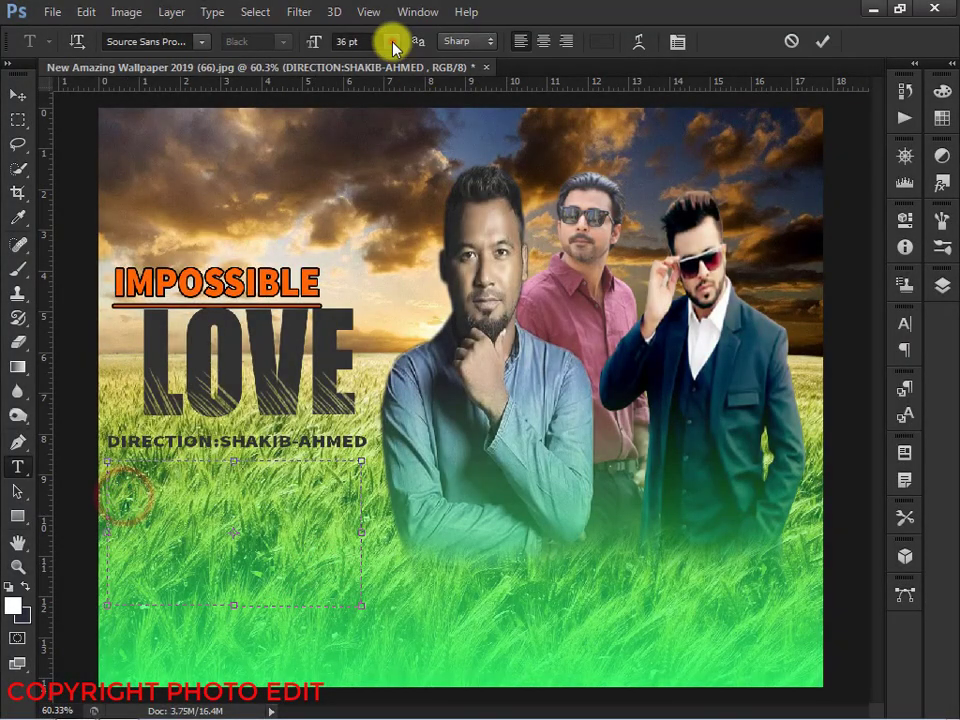
pyautogui.click(392, 41)
pyautogui.click(380, 257)
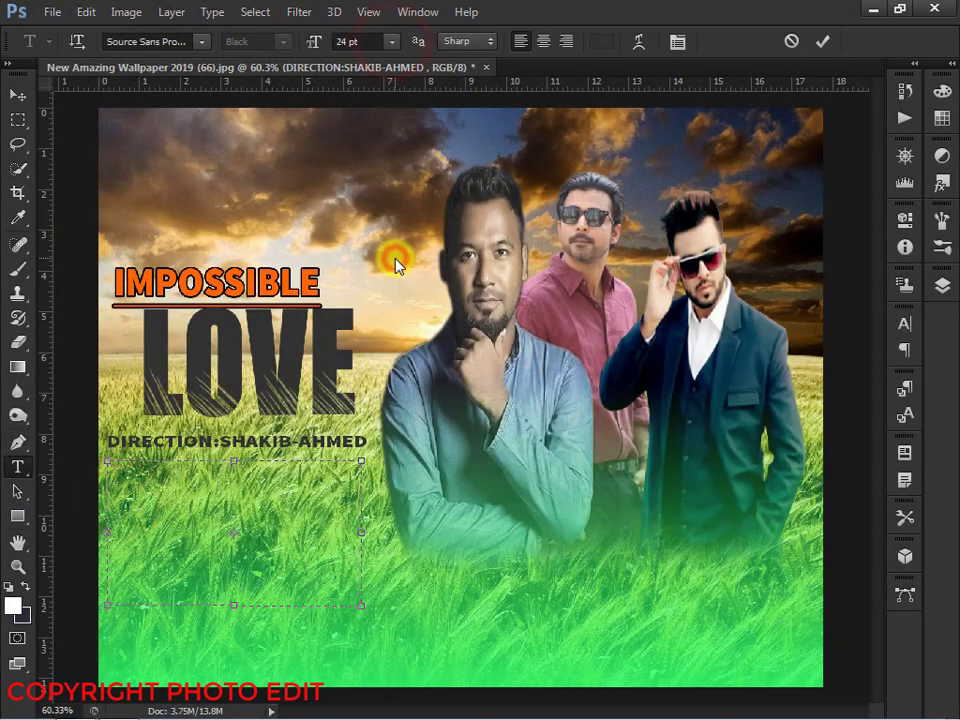
pyautogui.click(134, 487)
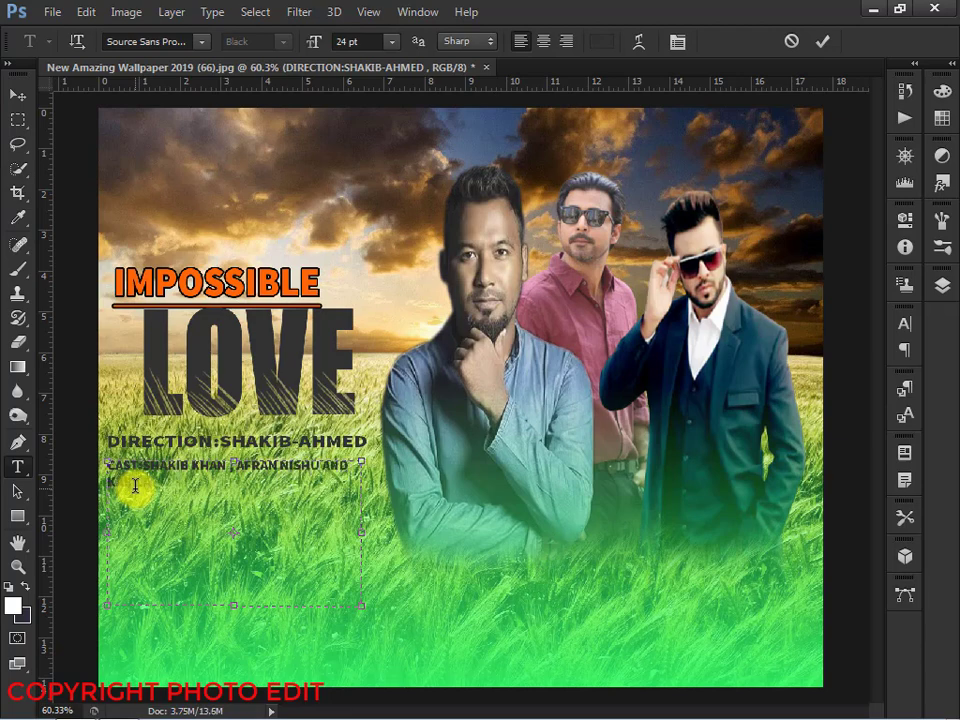
pyautogui.write('ABILA')
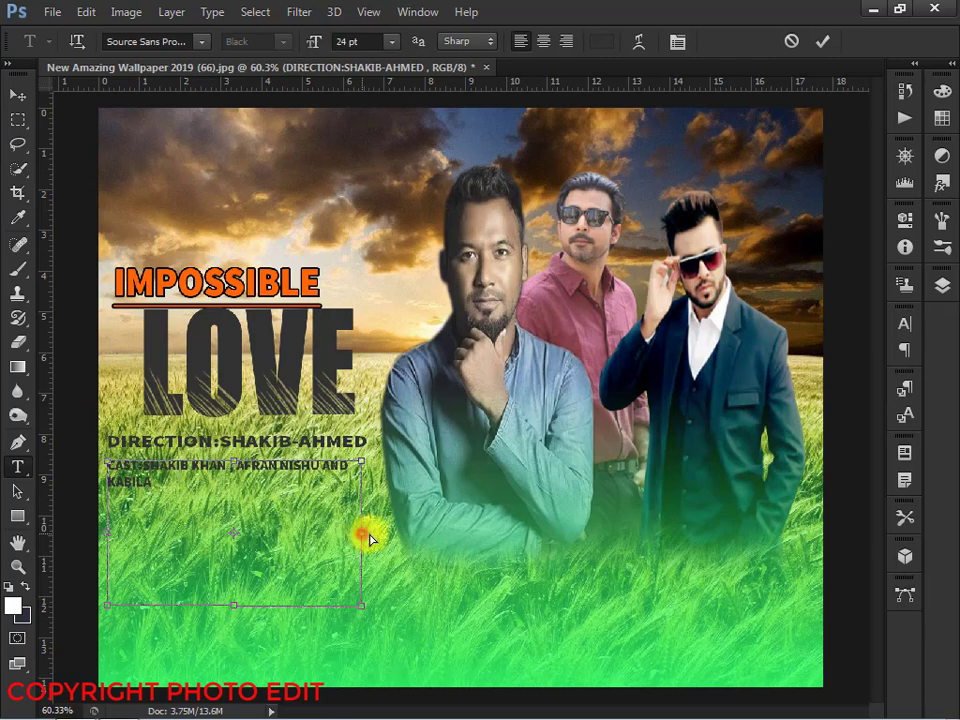
# Widen the cast text box, add CAMERA, EDITING and MUSIC credit lines with their names, and enlarge the text to 32.52 pt
pyautogui.moveTo(362, 531); pyautogui.dragTo(388, 532)
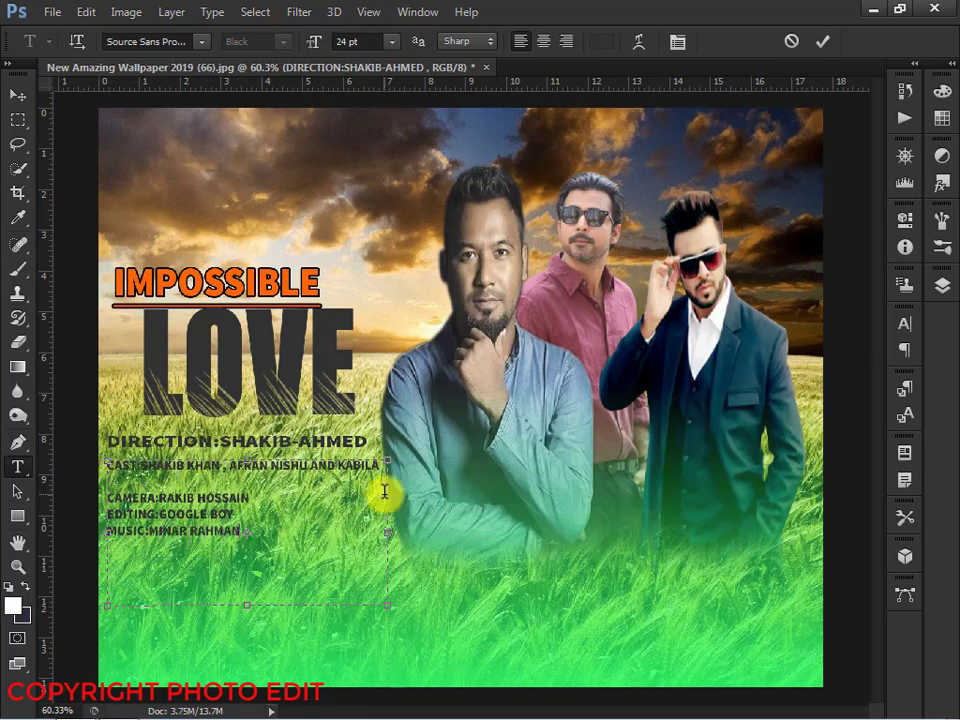
pyautogui.moveTo(389, 607); pyautogui.dragTo(390, 654)
pyautogui.click(822, 41)
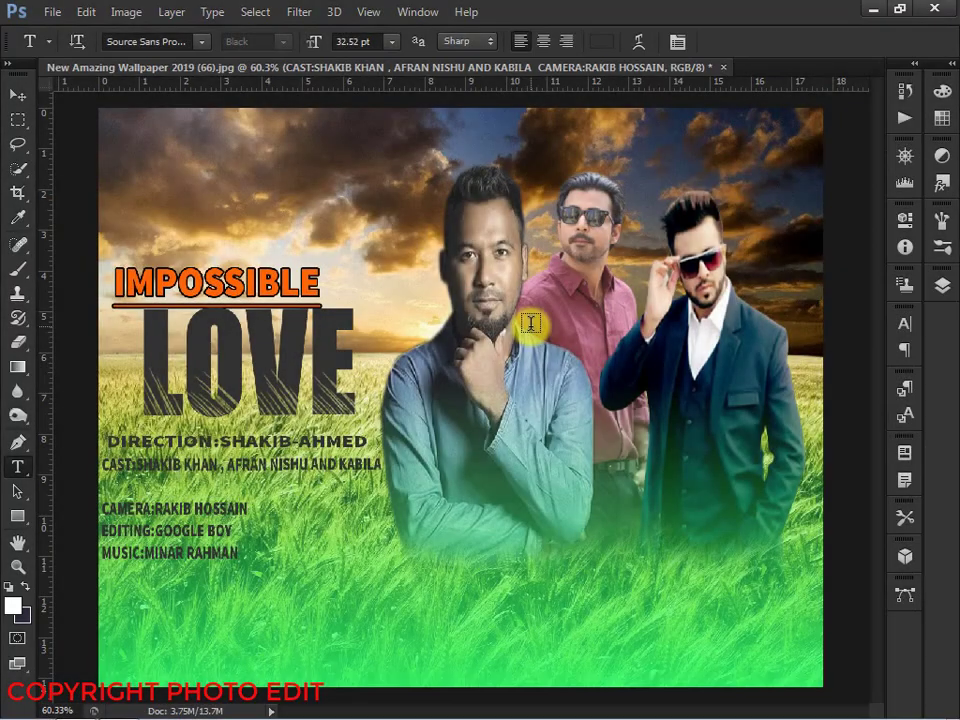
# Add a 3 px outside Stroke layer style to the cast and crew credits layer
pyautogui.scroll(-1, 533, 328)
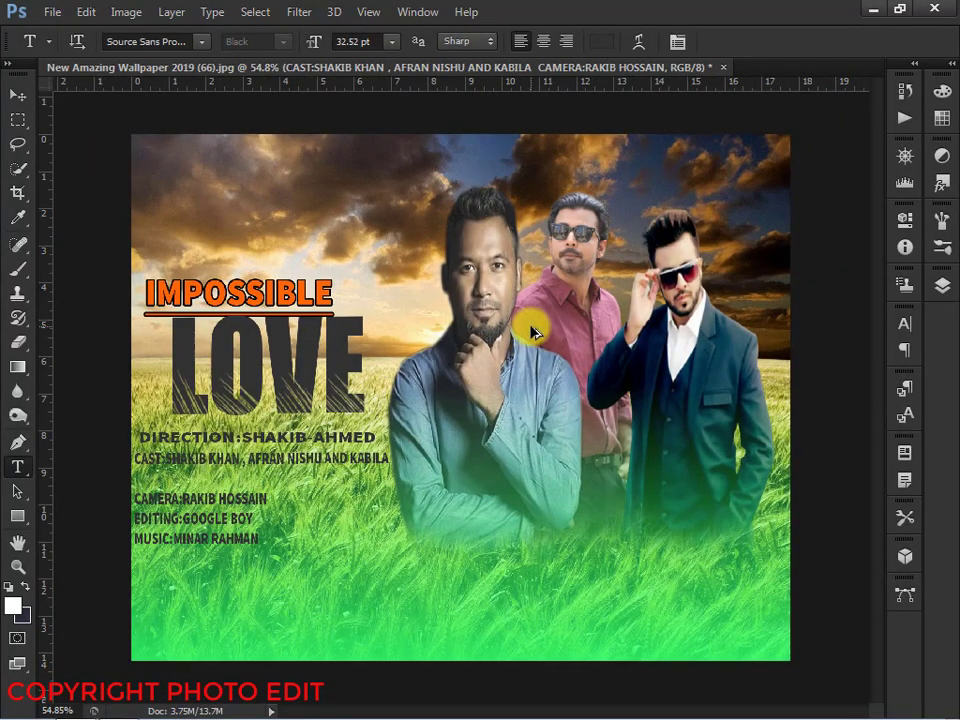
pyautogui.click(940, 285)
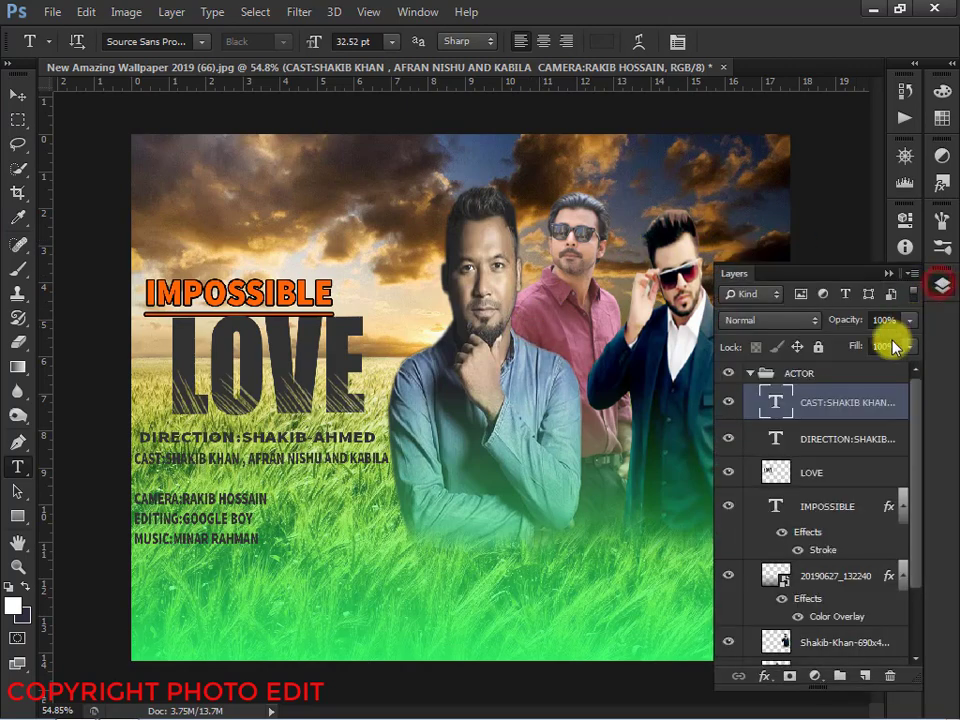
pyautogui.rightClick(902, 400)
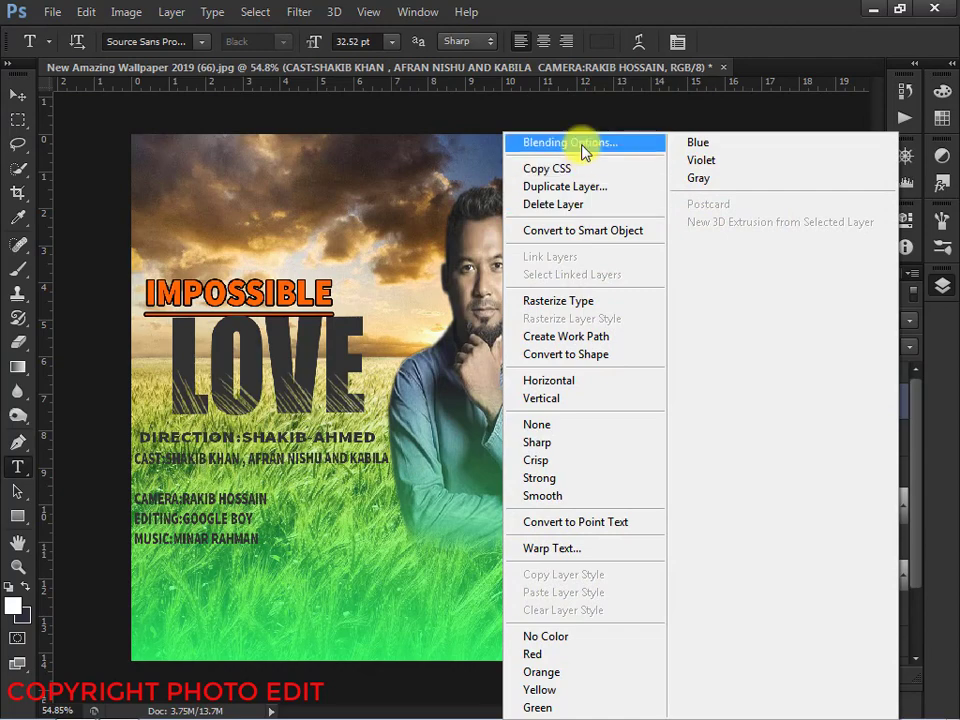
pyautogui.click(582, 146)
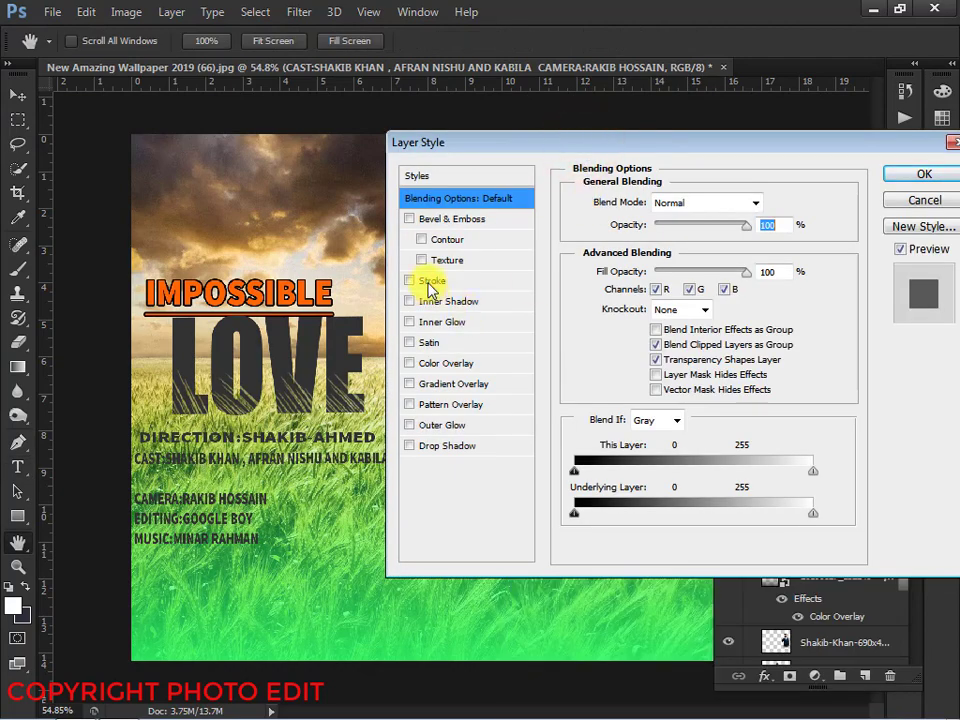
pyautogui.click(430, 281)
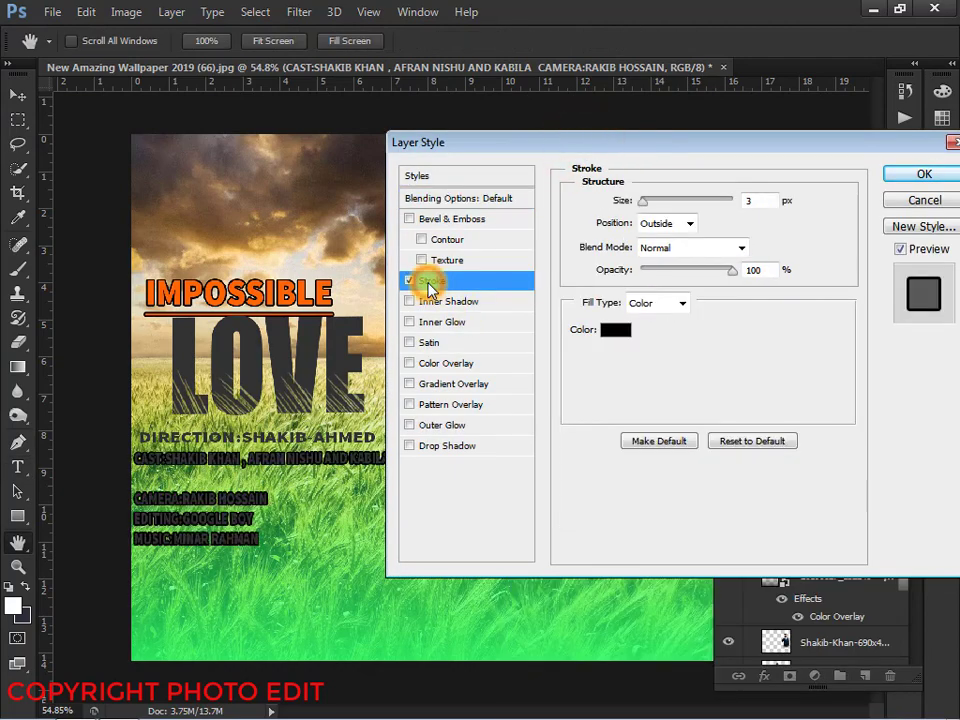
# Set the cast credits' stroke colour to light blue #00ccff and apply the layer style
pyautogui.click(604, 338)
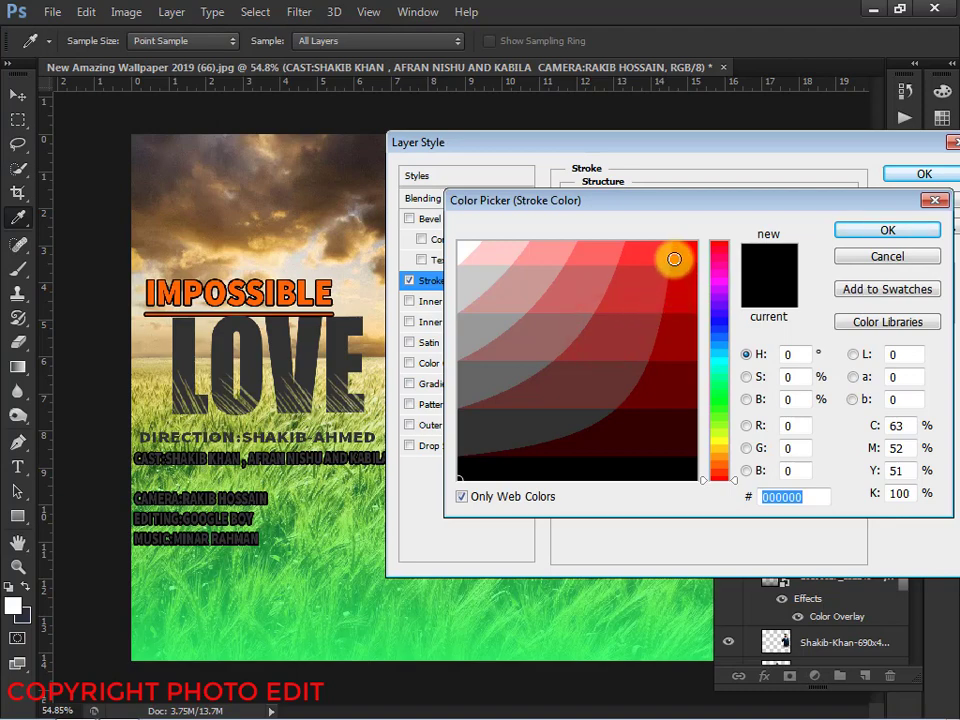
pyautogui.click(674, 259)
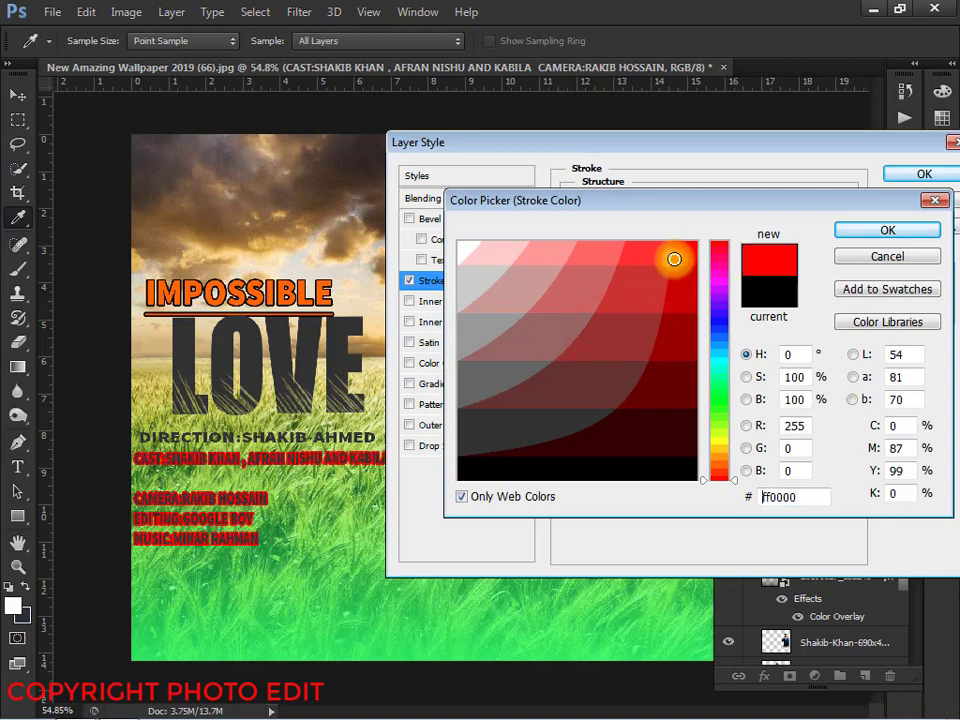
pyautogui.click(718, 345)
pyautogui.click(719, 320)
pyautogui.click(726, 361)
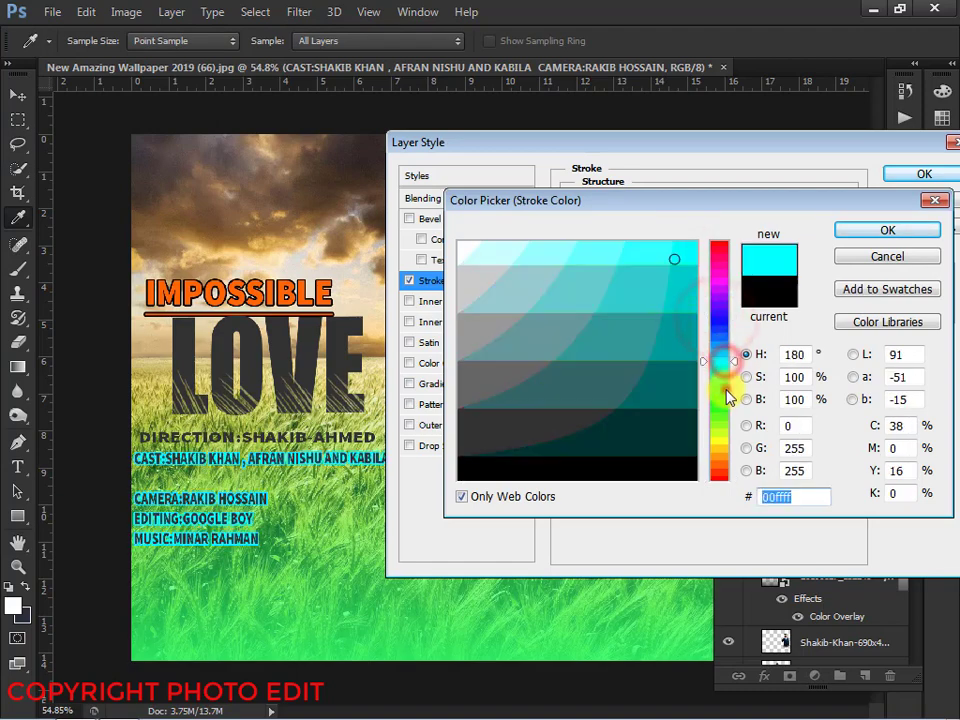
pyautogui.click(716, 385)
pyautogui.click(714, 355)
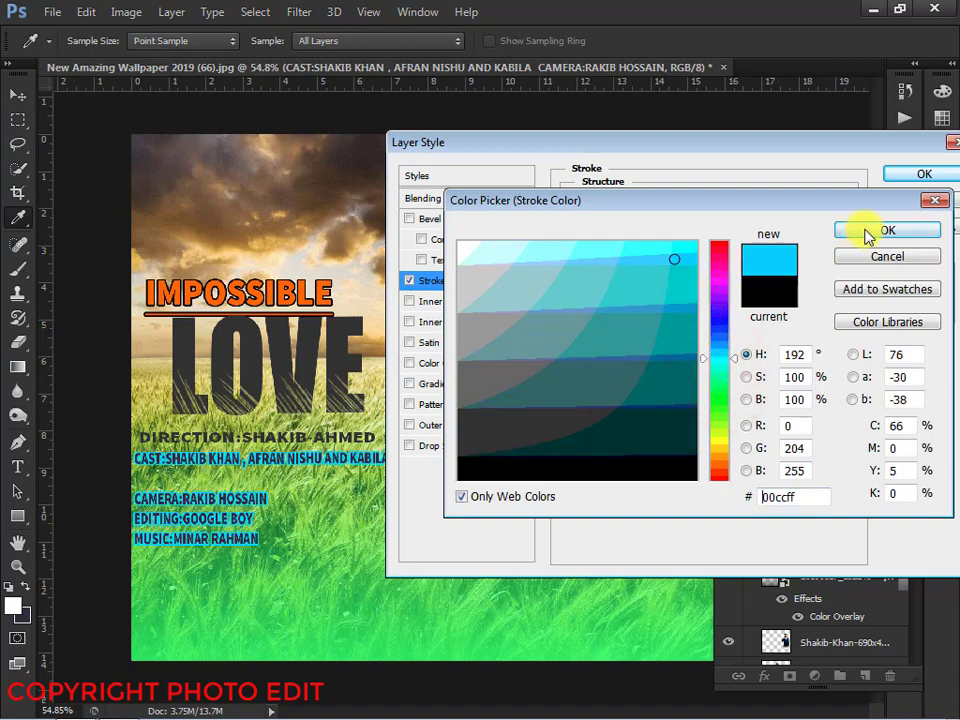
pyautogui.doubleClick(811, 497)
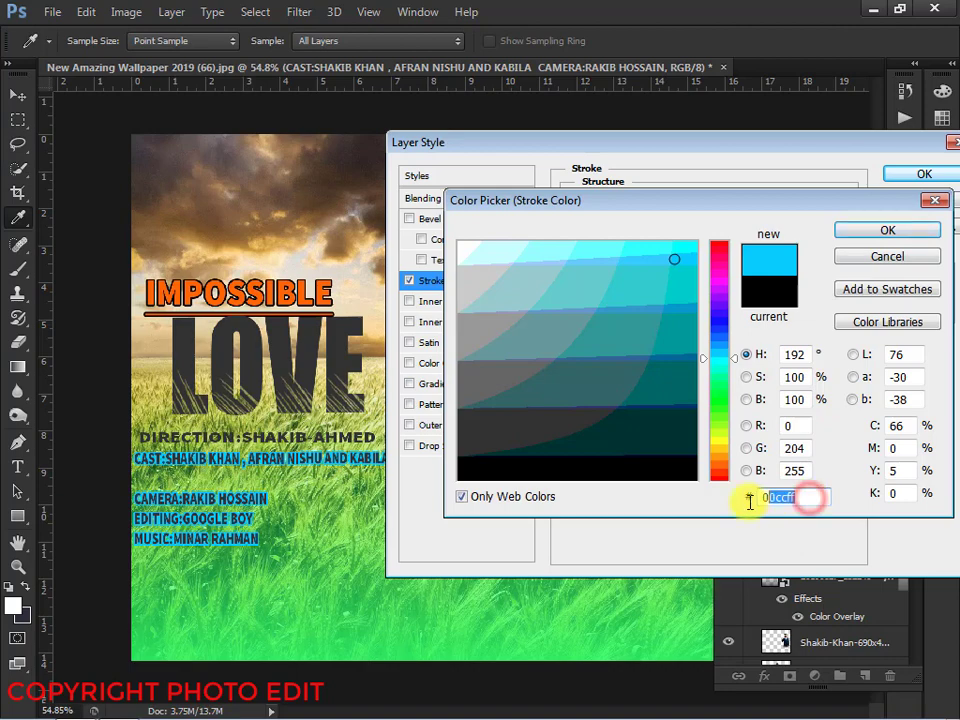
pyautogui.click(864, 231)
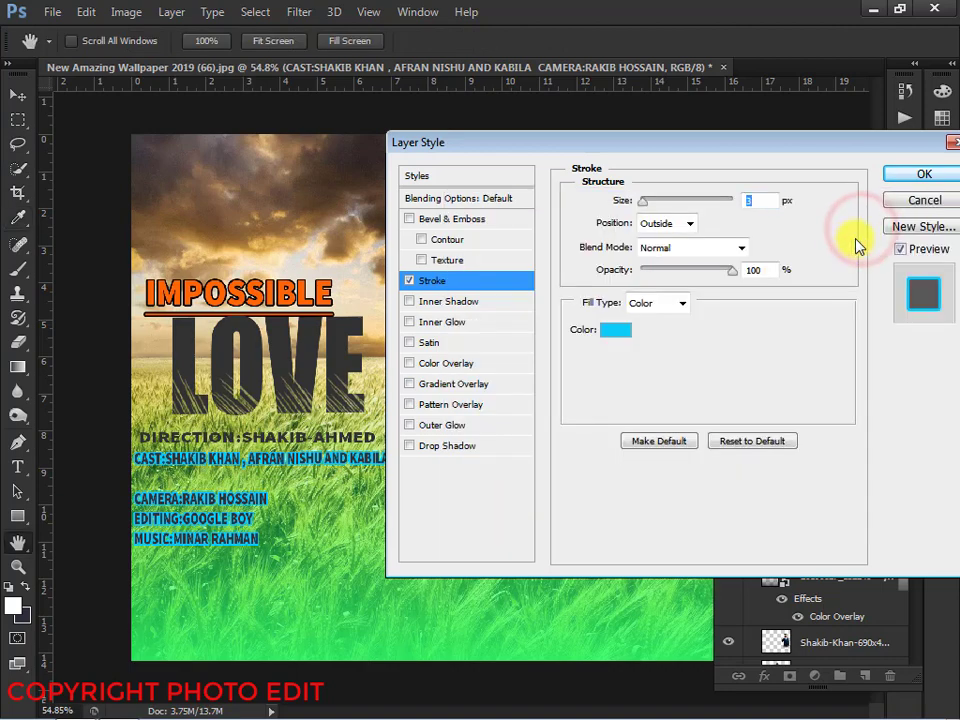
pyautogui.click(910, 178)
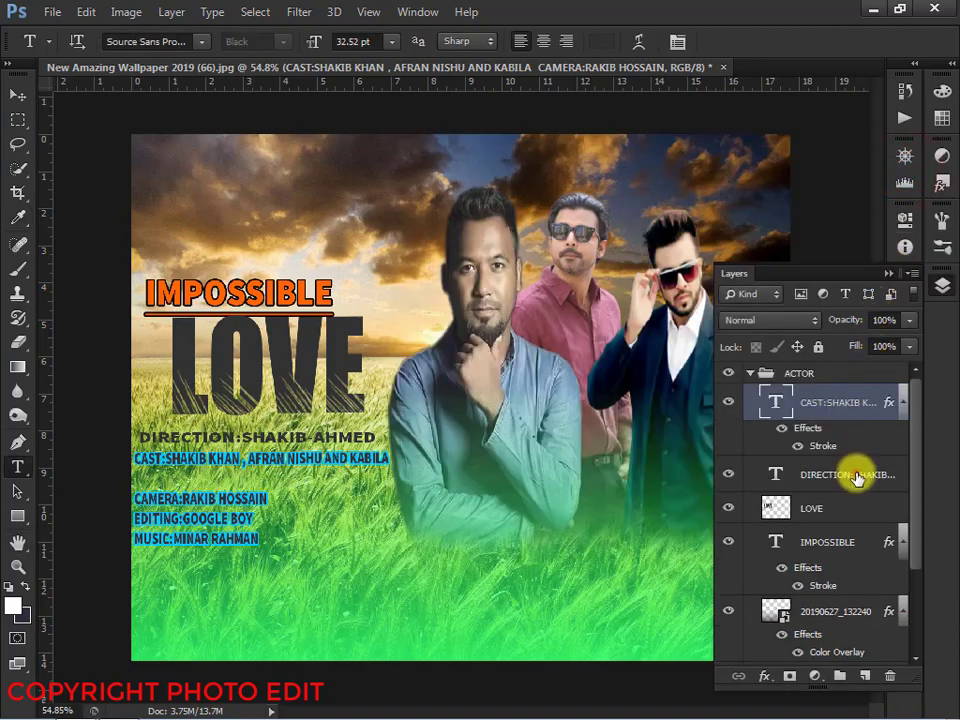
# Add a 3 px outside Stroke layer style to the direction credit's text layer
pyautogui.click(893, 475)
pyautogui.doubleClick(840, 475)
pyautogui.press('Return')
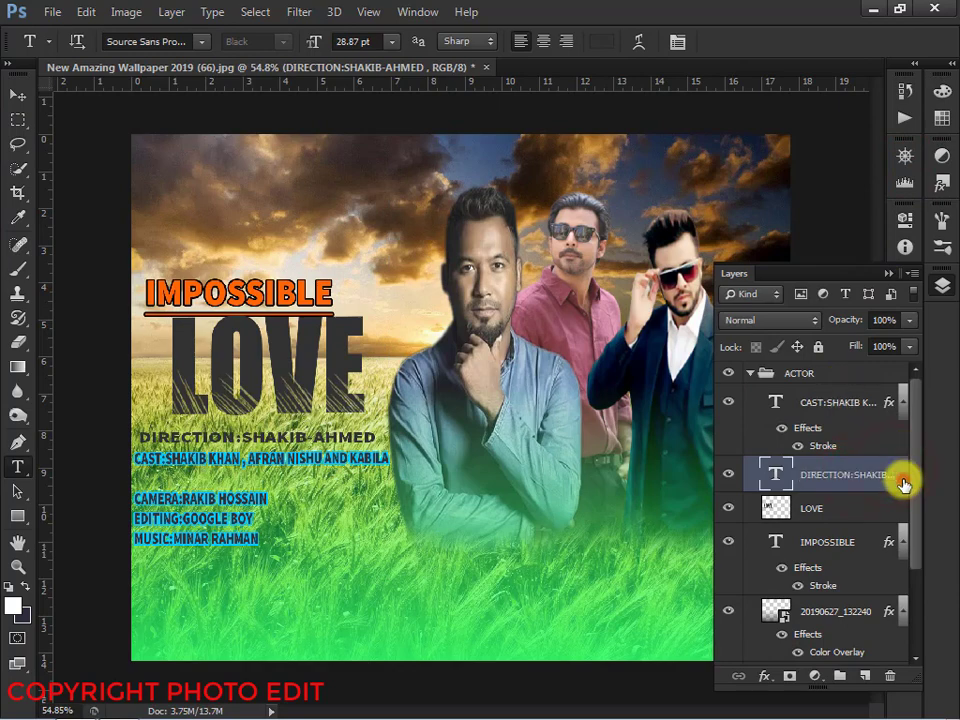
pyautogui.doubleClick(900, 481)
pyautogui.click(440, 283)
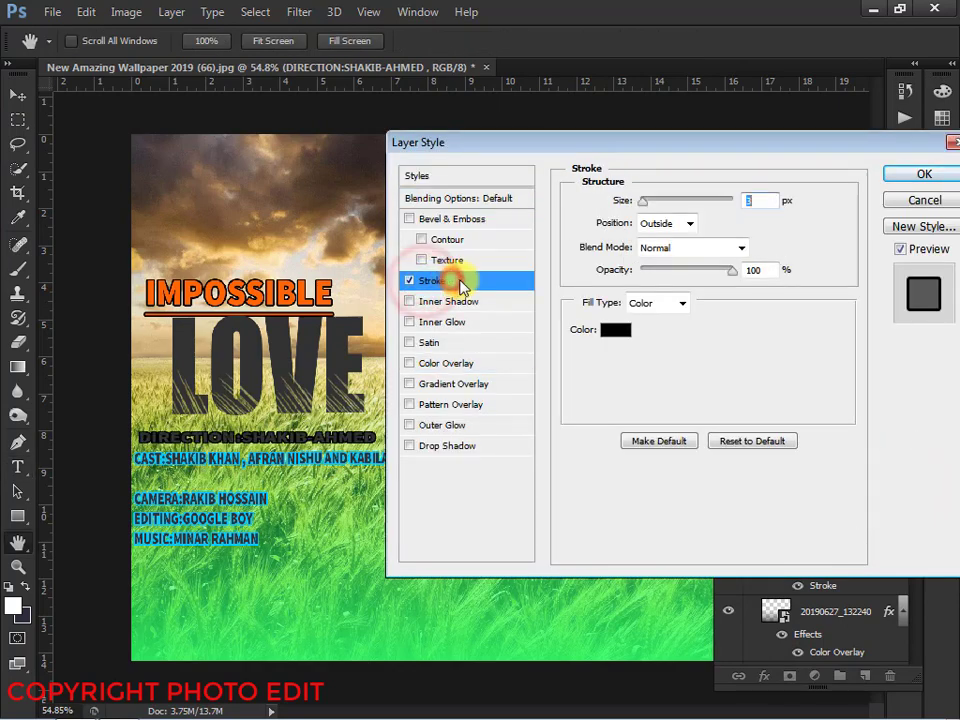
# Set the direction credit's stroke colour to green #00ff99 and apply the layer style
pyautogui.click(608, 328)
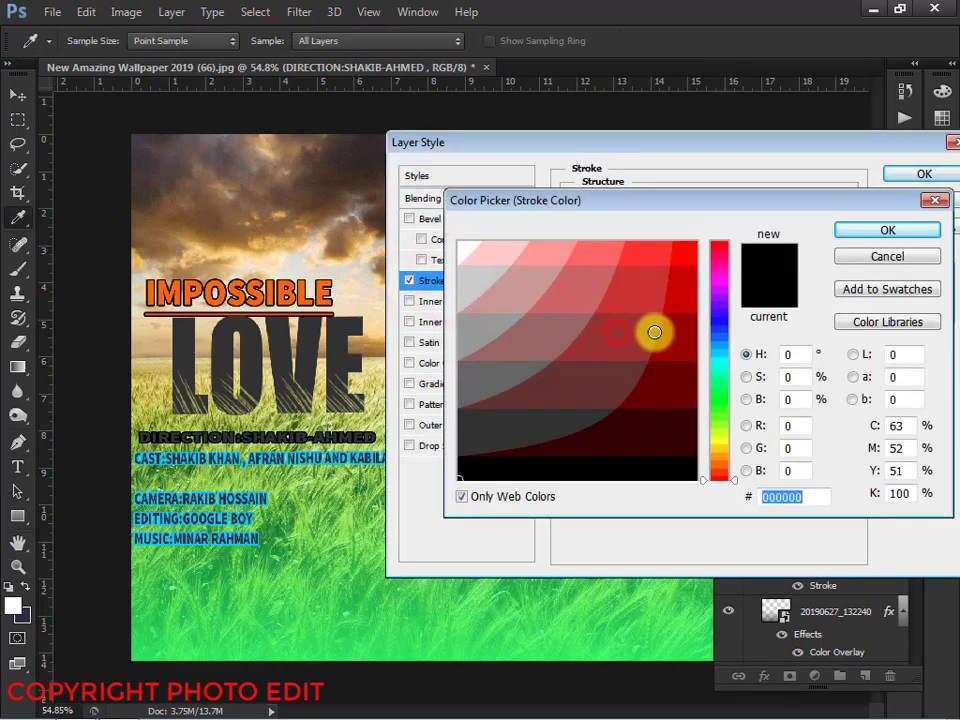
pyautogui.click(717, 360)
pyautogui.click(679, 248)
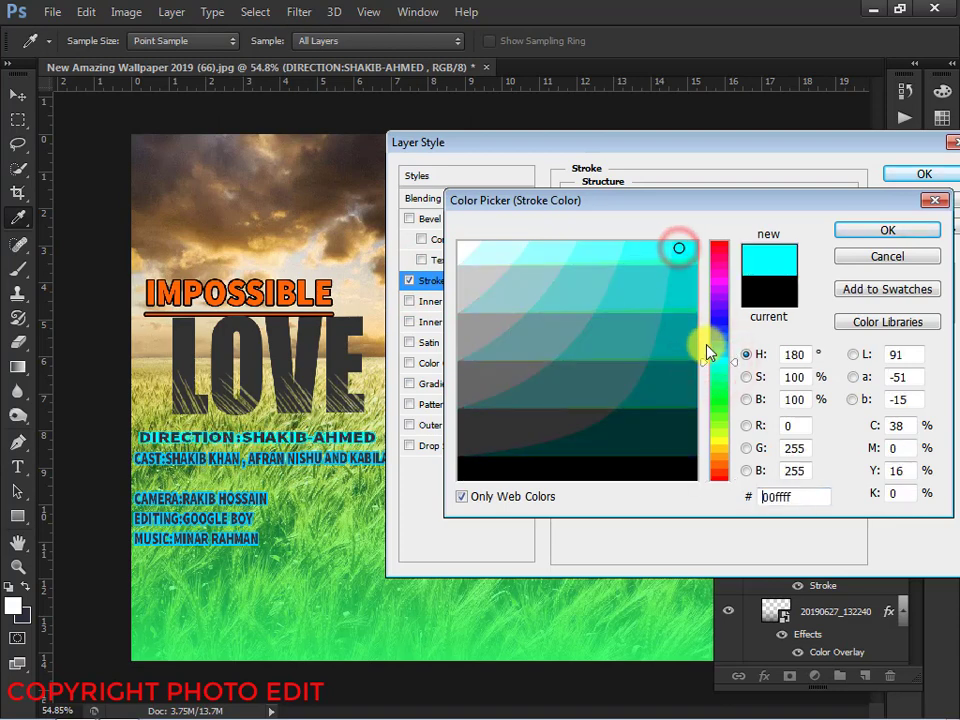
pyautogui.moveTo(706, 352); pyautogui.dragTo(728, 377)
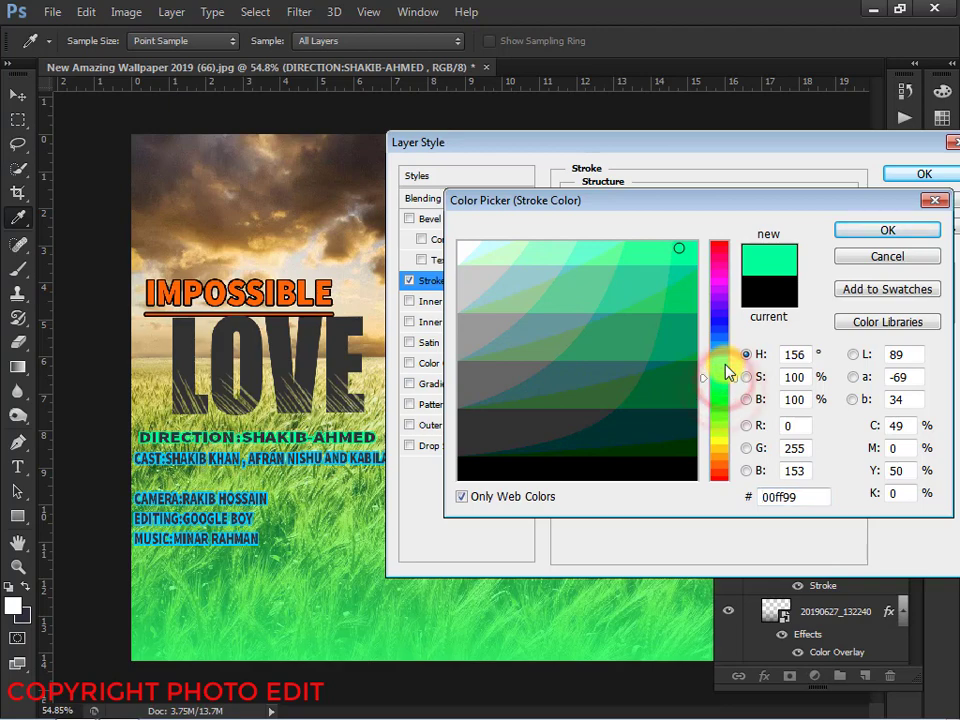
pyautogui.click(910, 230)
pyautogui.click(914, 176)
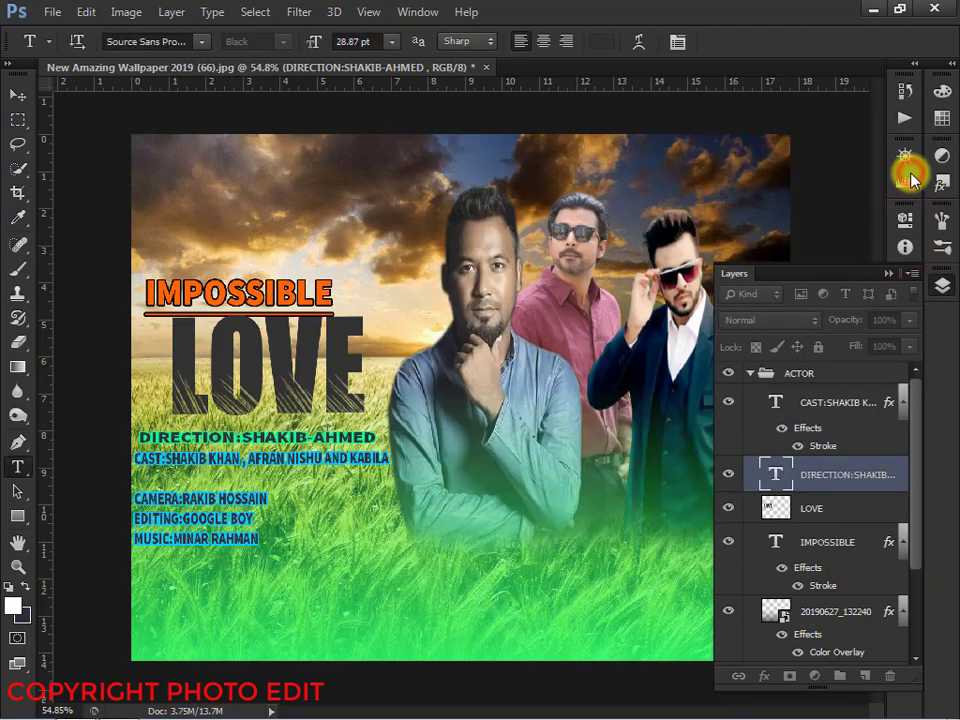
pyautogui.click(893, 273)
# Open the GOOGLEBOY 3 image from the logo folder as a separate document
pyautogui.moveTo(208, 712)
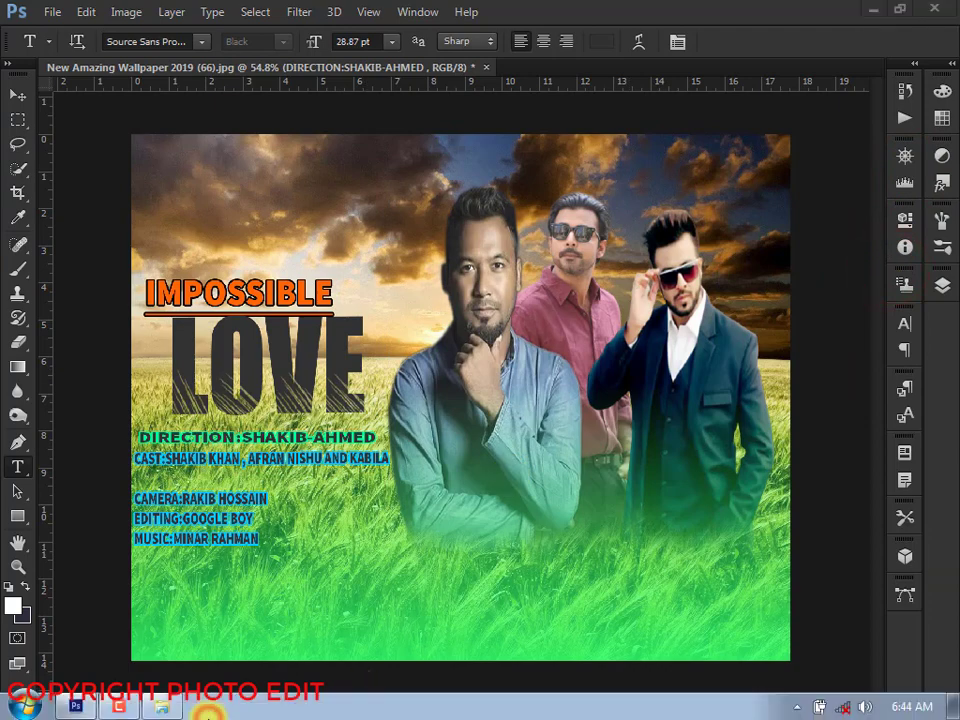
pyautogui.click(177, 708)
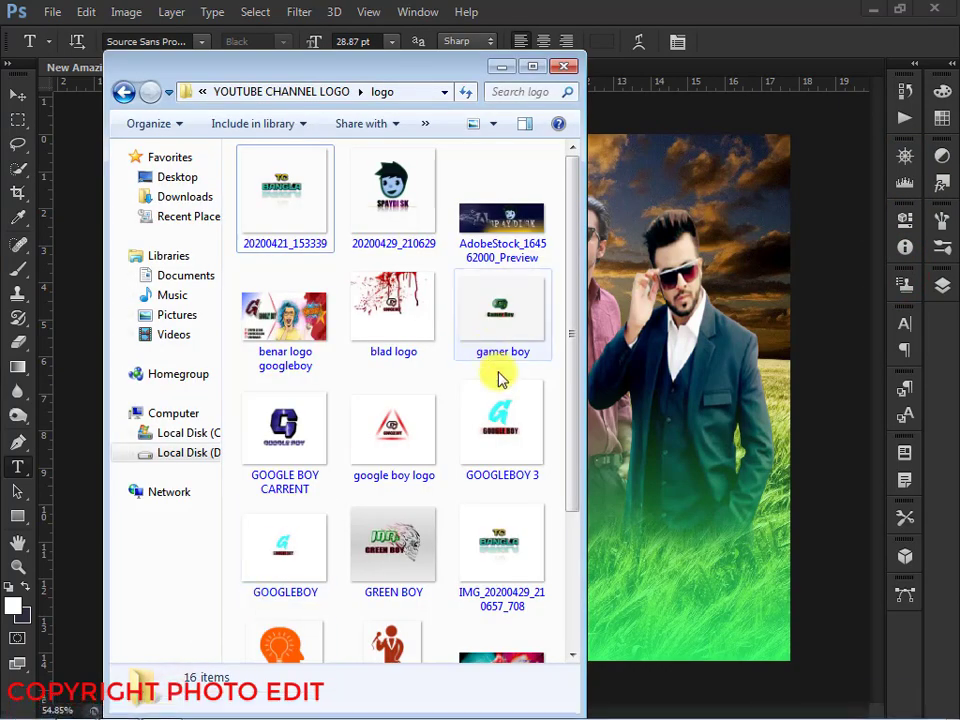
pyautogui.click(502, 448)
pyautogui.moveTo(502, 448); pyautogui.dragTo(645, 77)
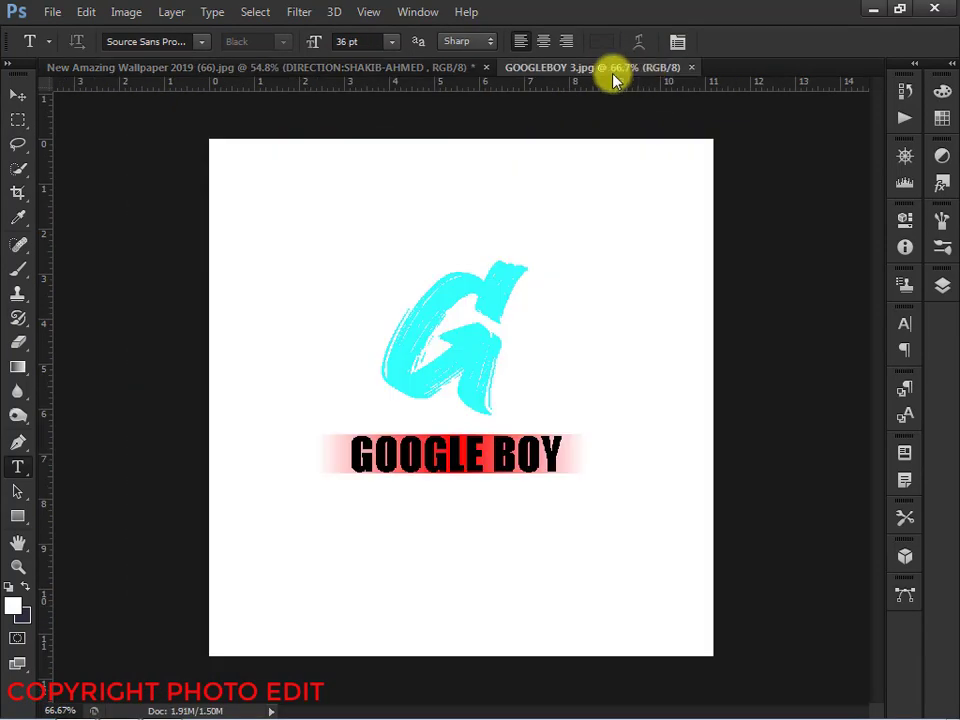
# Select the logo image's white background with Color Range and invert the selection to the logo
pyautogui.click(262, 12)
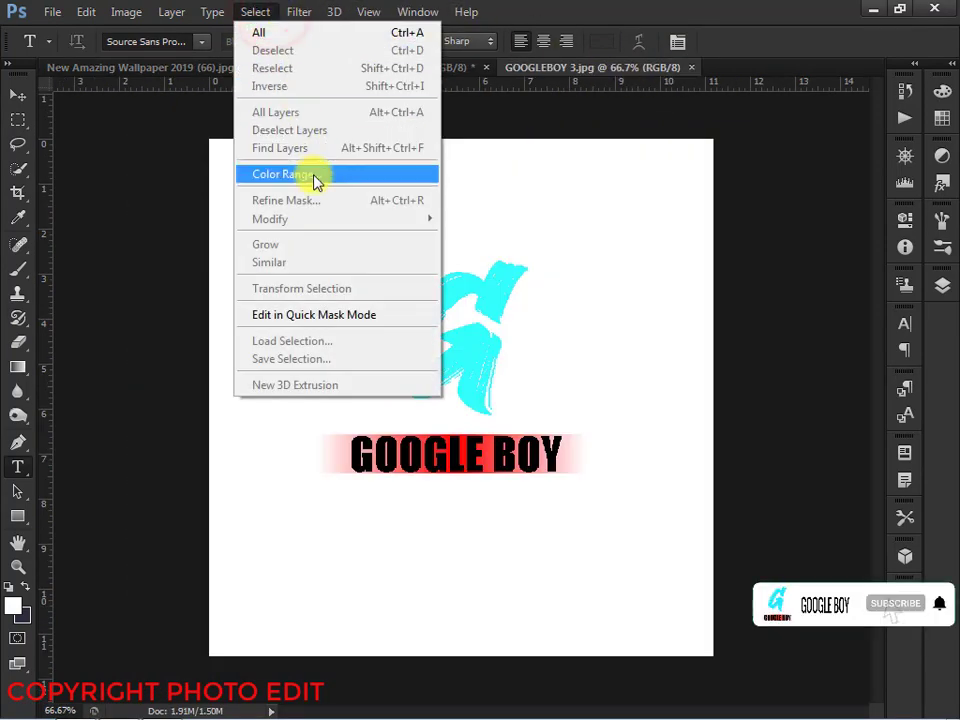
pyautogui.click(314, 176)
pyautogui.click(613, 227)
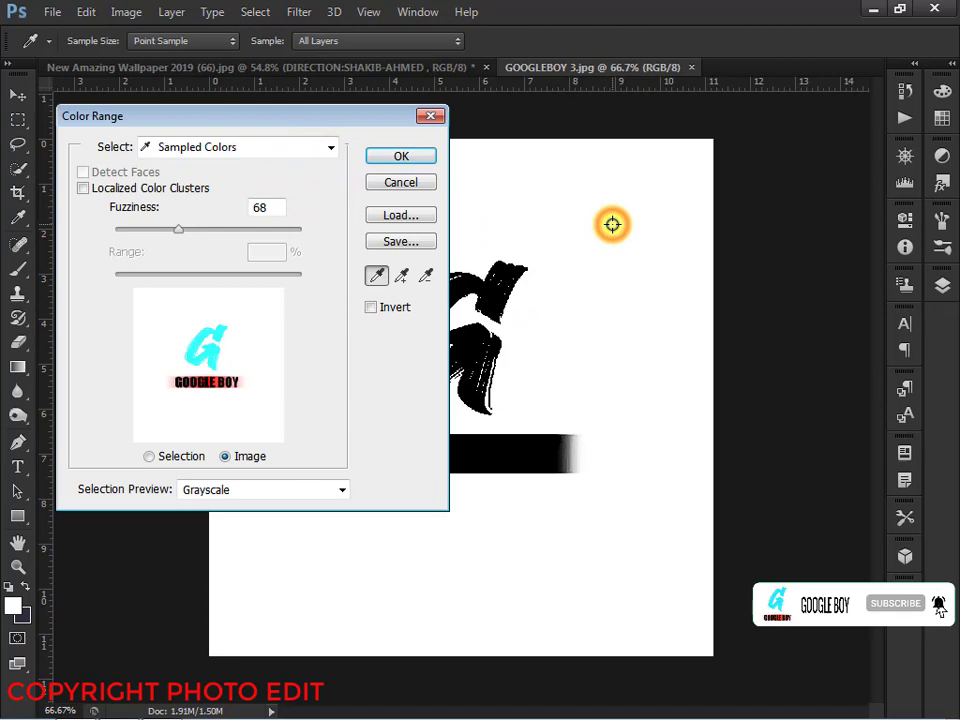
pyautogui.click(401, 157)
pyautogui.click(396, 154)
pyautogui.click(302, 12)
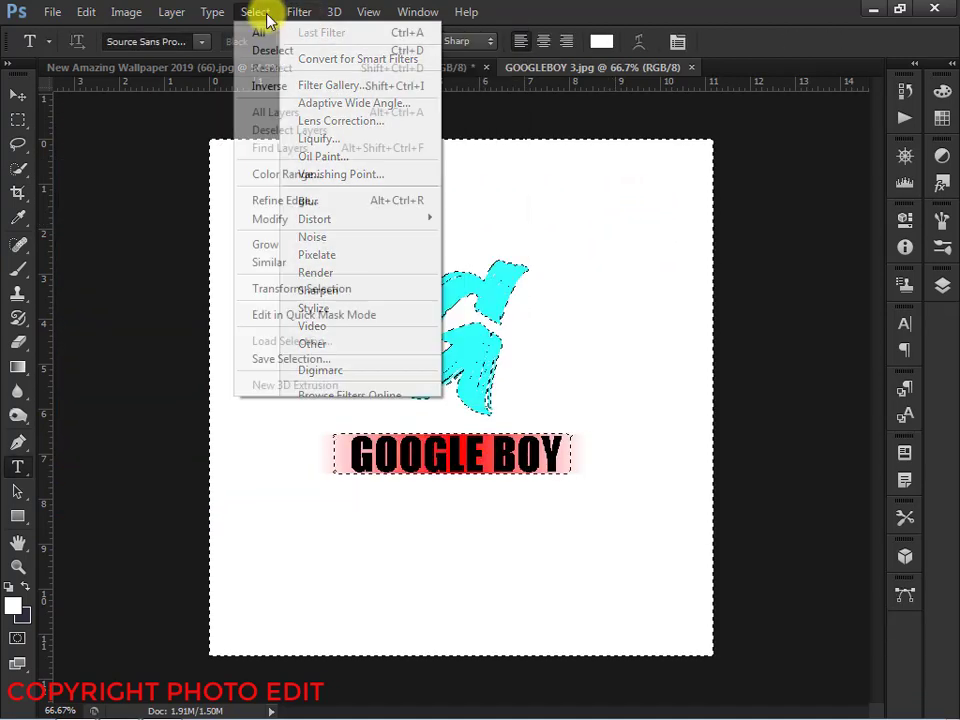
pyautogui.click(266, 15)
pyautogui.click(266, 15)
pyautogui.click(267, 92)
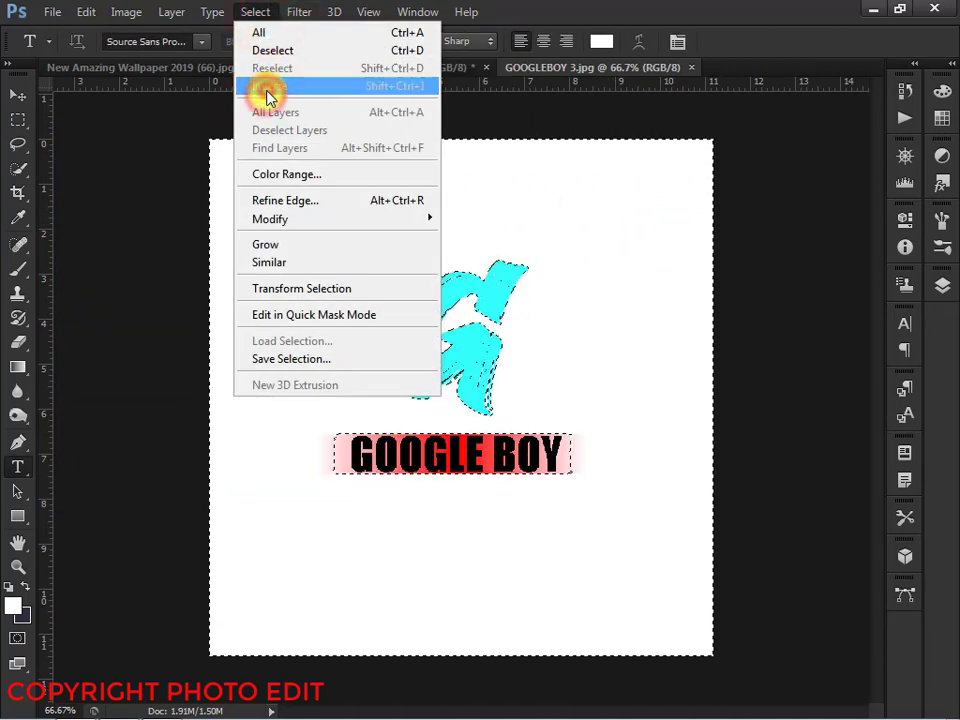
# Output the logo selection to a new layer with Refine Edge and move the cutout into the wallpaper poster document
pyautogui.click(256, 13)
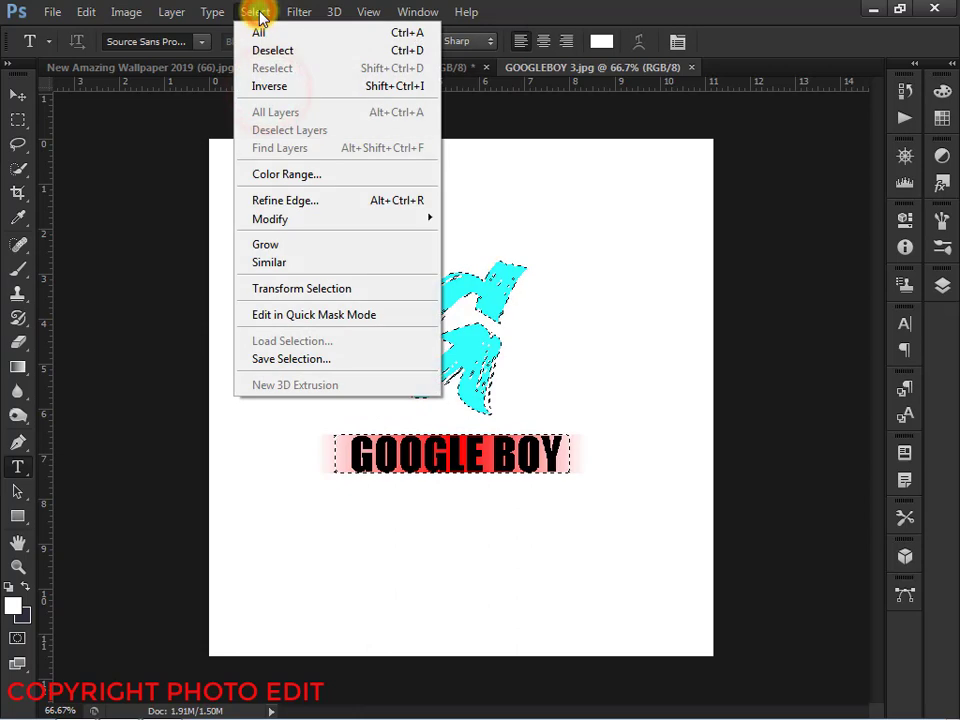
pyautogui.click(304, 201)
pyautogui.click(778, 506)
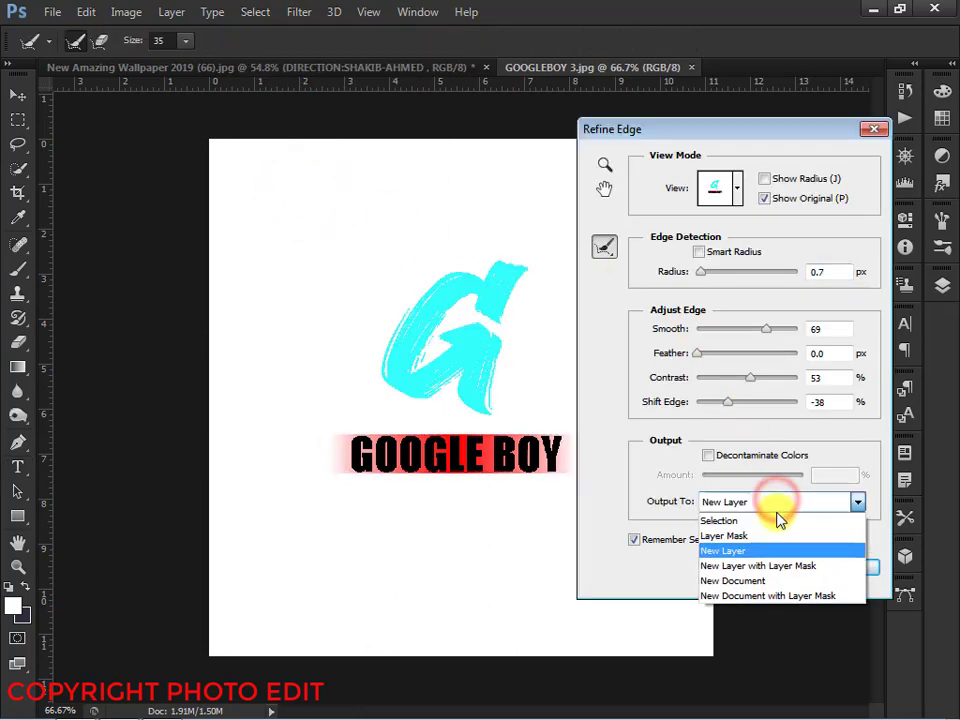
pyautogui.click(775, 550)
pyautogui.click(862, 570)
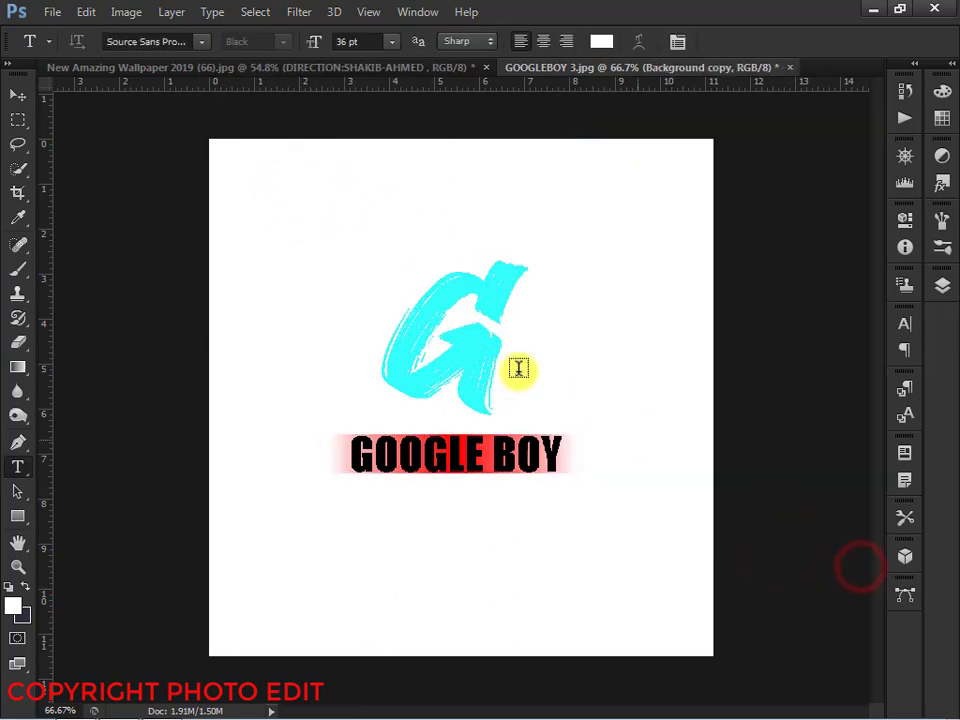
pyautogui.click(17, 96)
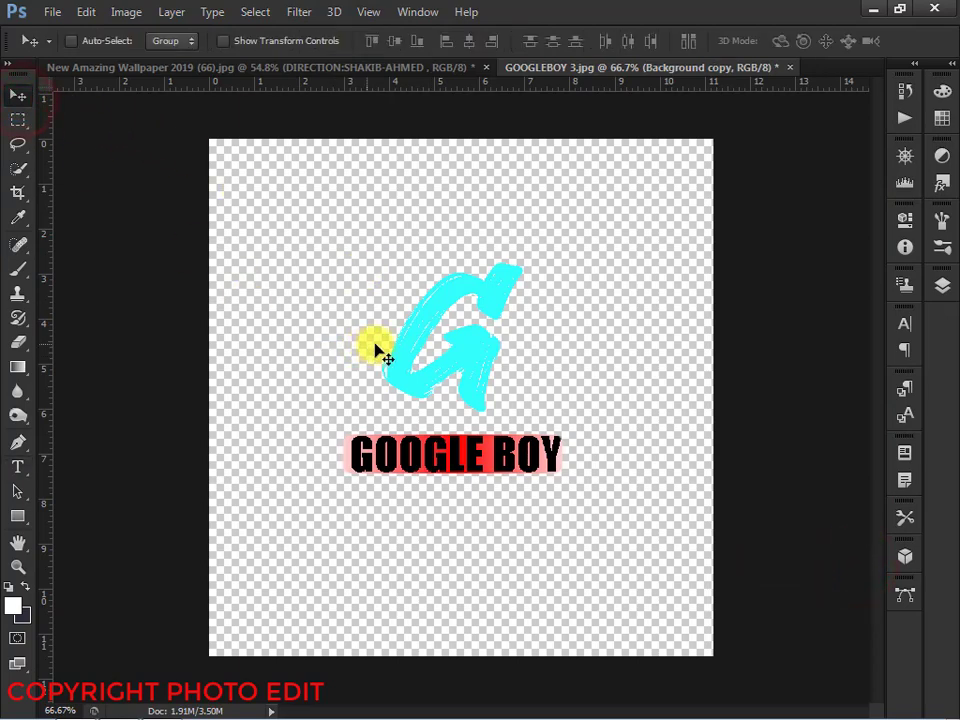
pyautogui.moveTo(469, 366); pyautogui.dragTo(344, 562)
# Scale the logo to about 45.5% width and 44% height and place it beneath the MUSIC credit
pyautogui.click(262, 44)
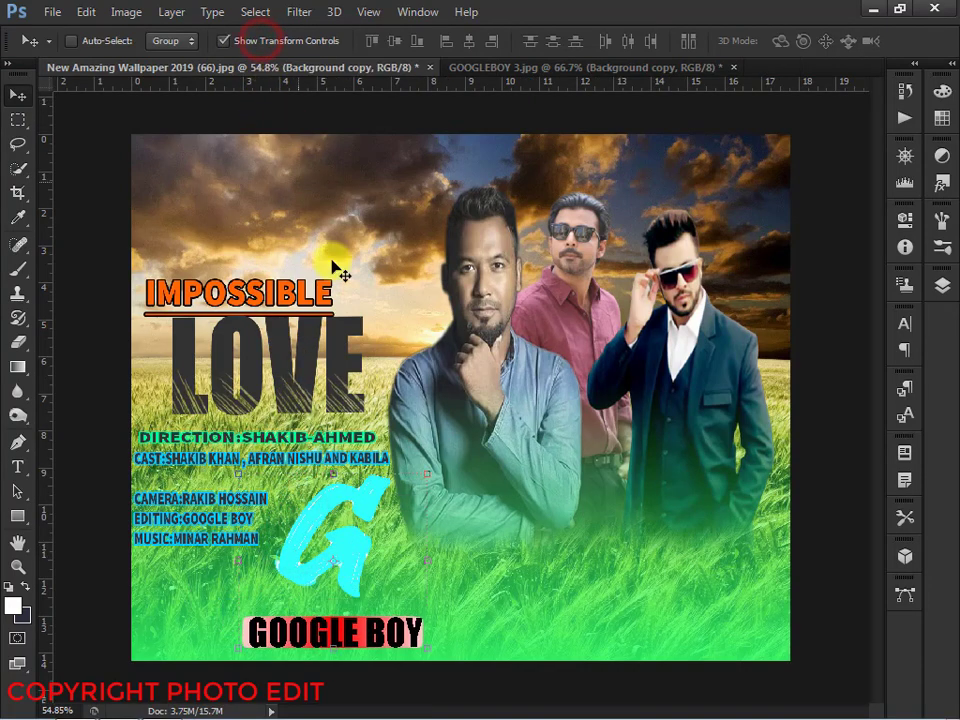
pyautogui.moveTo(430, 473); pyautogui.dragTo(357, 515)
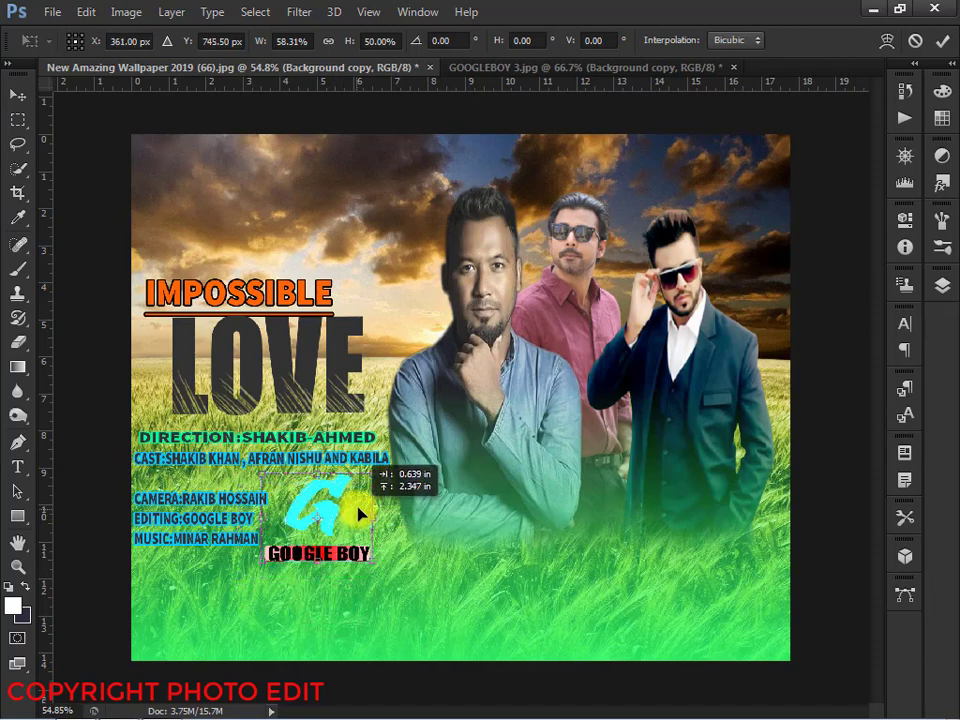
pyautogui.moveTo(375, 561); pyautogui.dragTo(344, 540)
pyautogui.moveTo(343, 533); pyautogui.dragTo(229, 624)
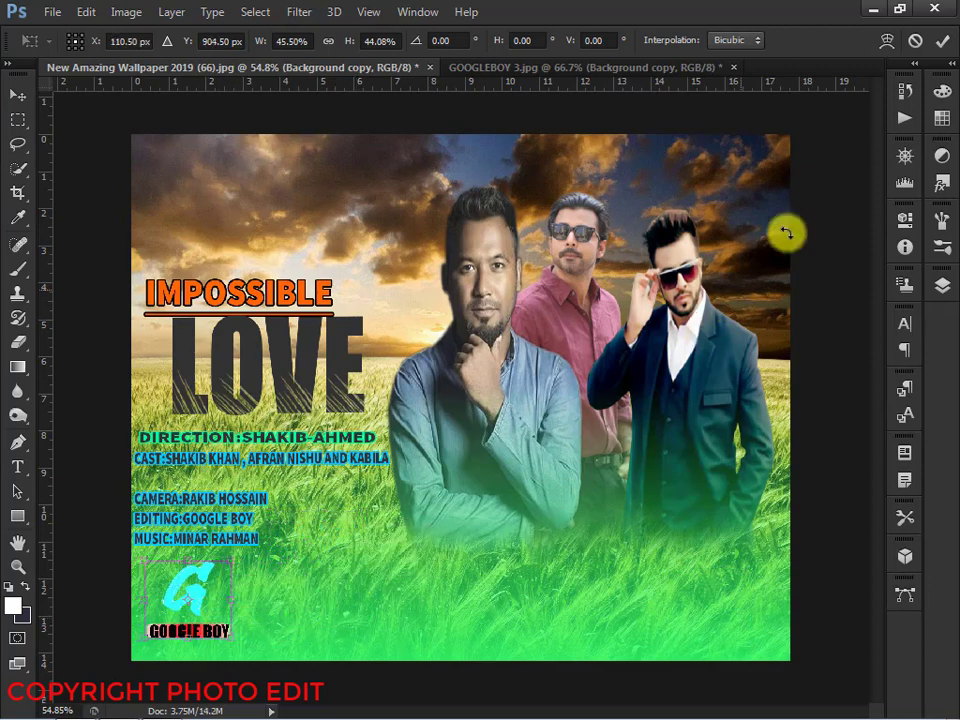
pyautogui.click(936, 40)
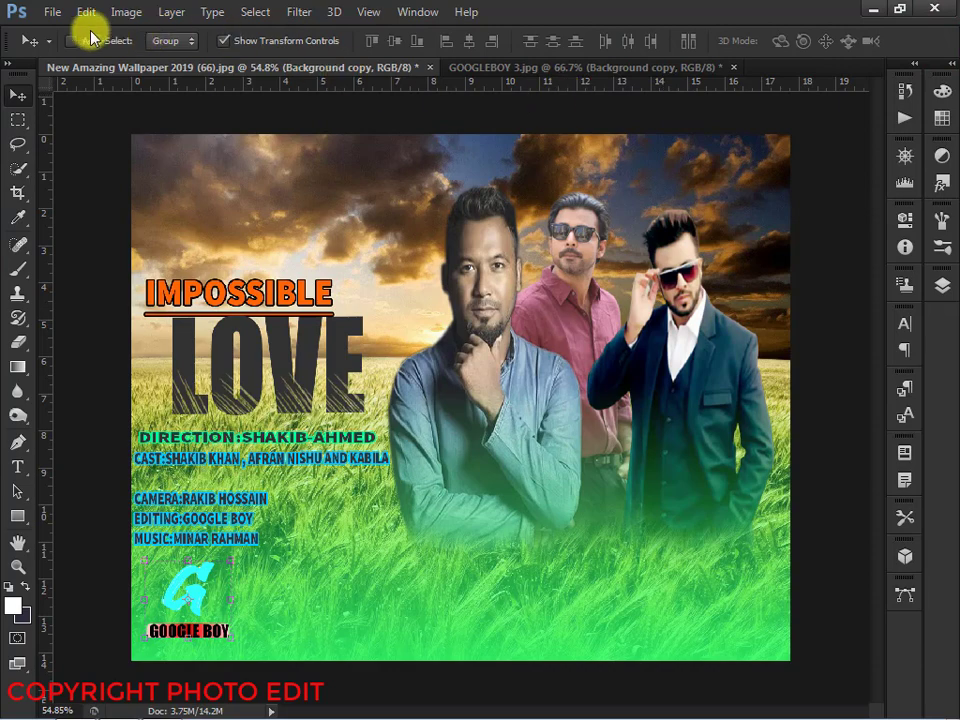
pyautogui.click(268, 40)
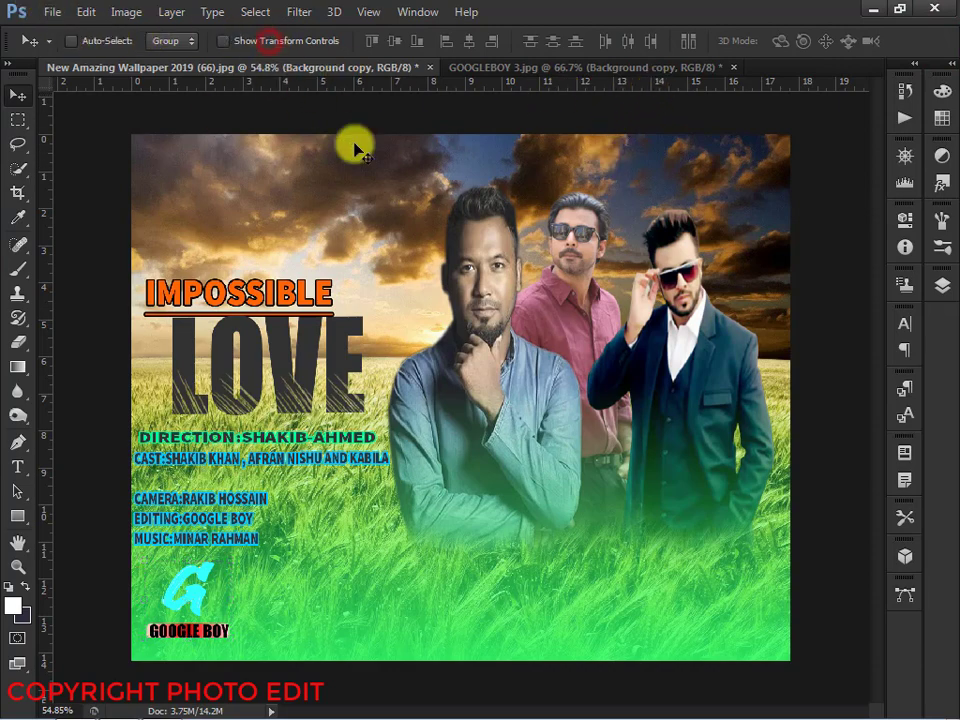
# Save the poster as a JPEG named IMPOSSIABLE LOVE in New folder
pyautogui.hotkey('ctrl', '-')
pyautogui.hotkey('ctrl', '+')
pyautogui.hotkey('ctrl', '-')
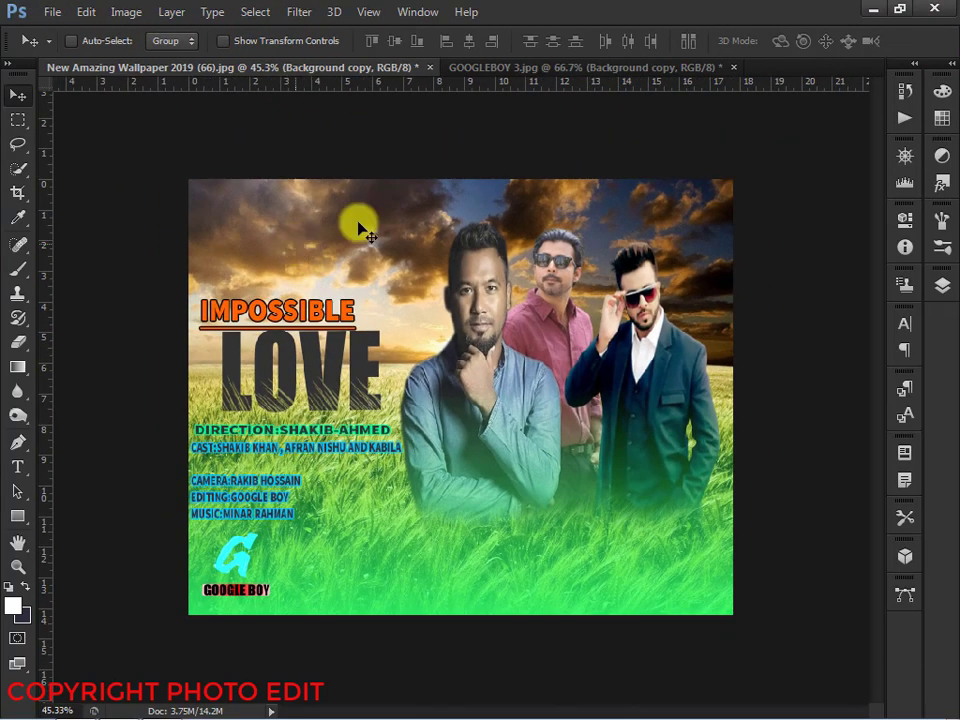
pyautogui.click(52, 11)
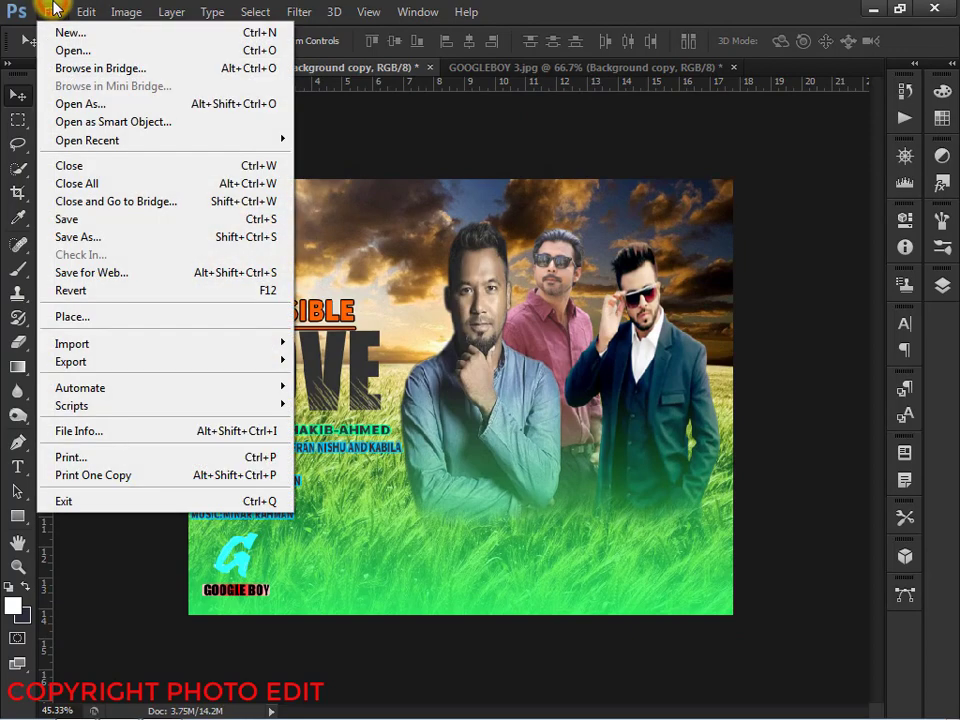
pyautogui.click(112, 246)
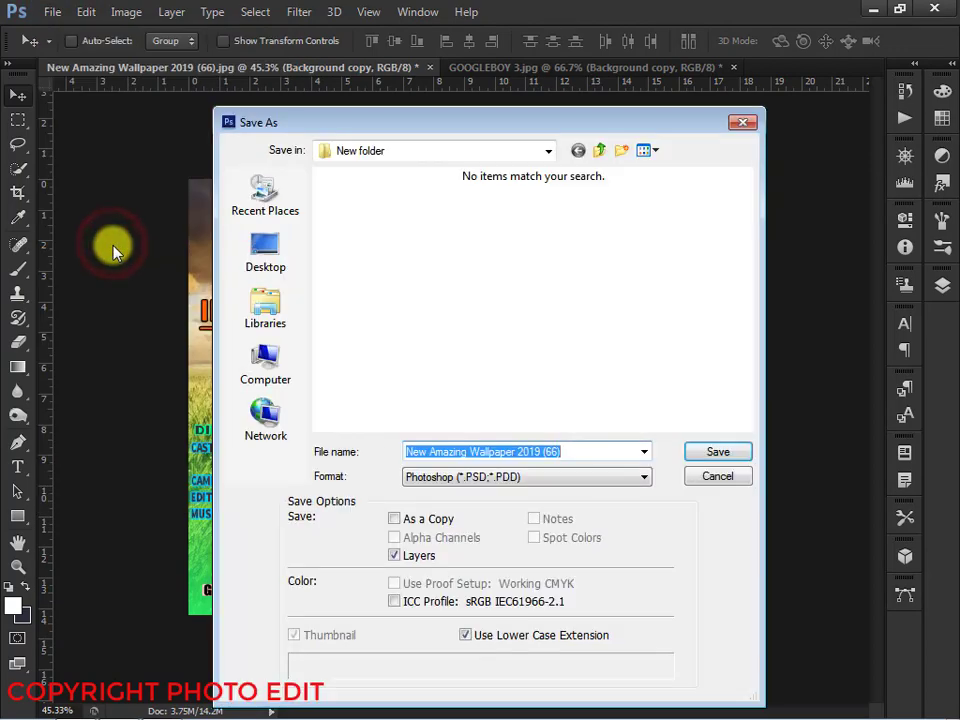
pyautogui.press('BackSpace')
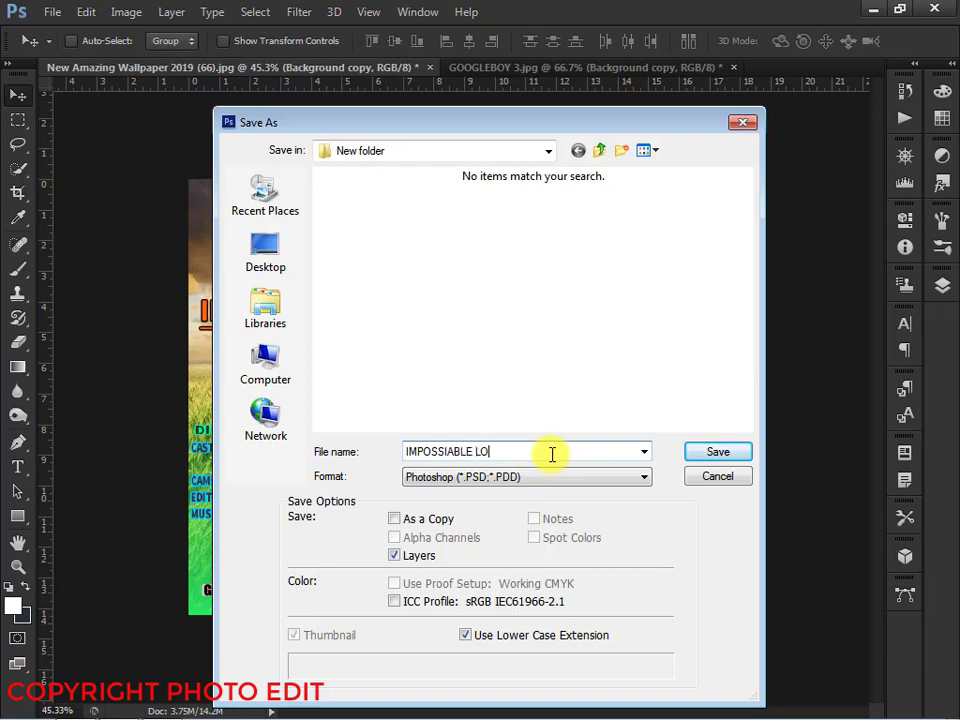
pyautogui.click(553, 473)
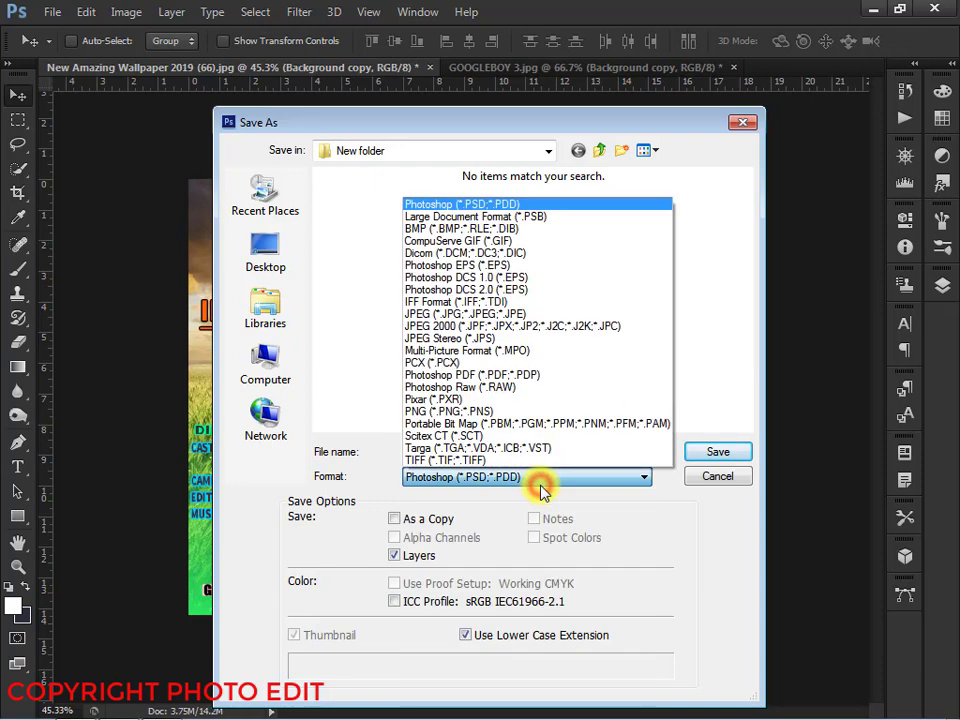
pyautogui.click(487, 314)
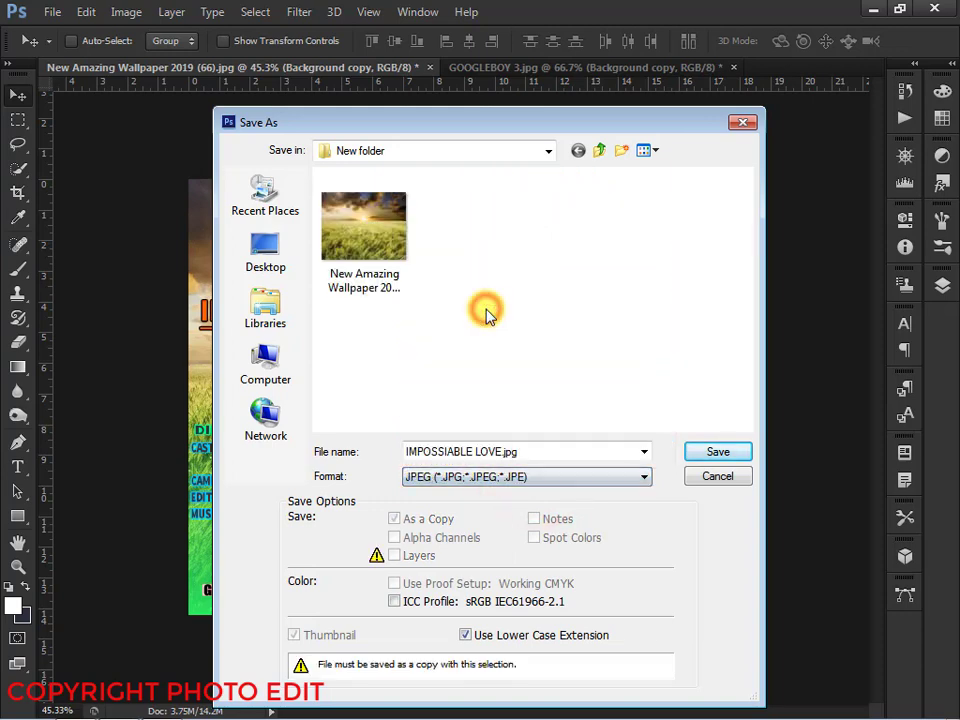
pyautogui.click(719, 463)
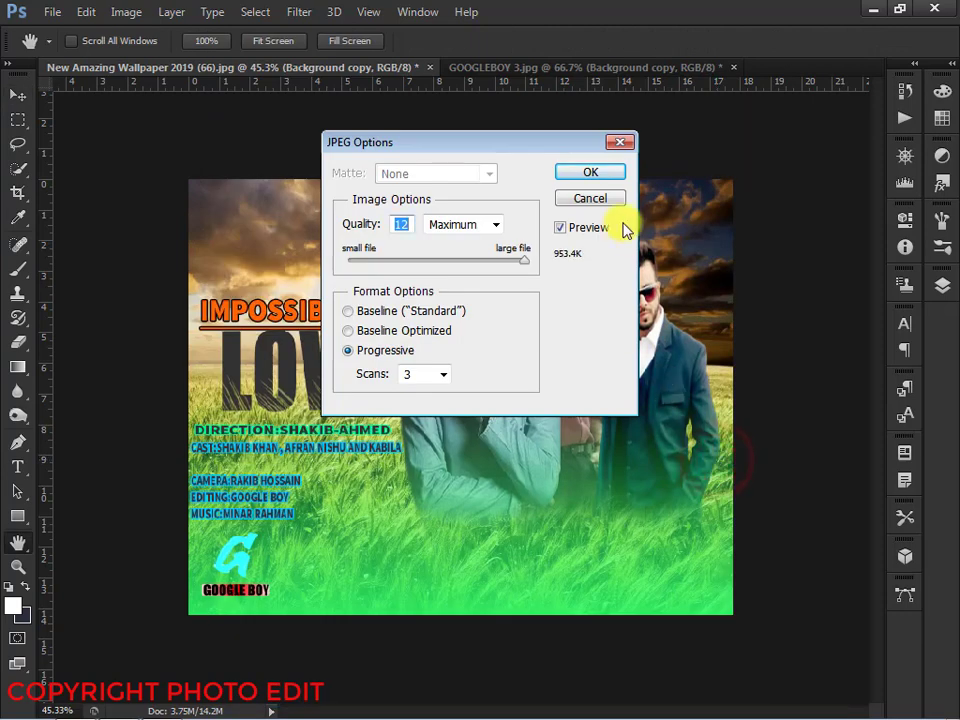